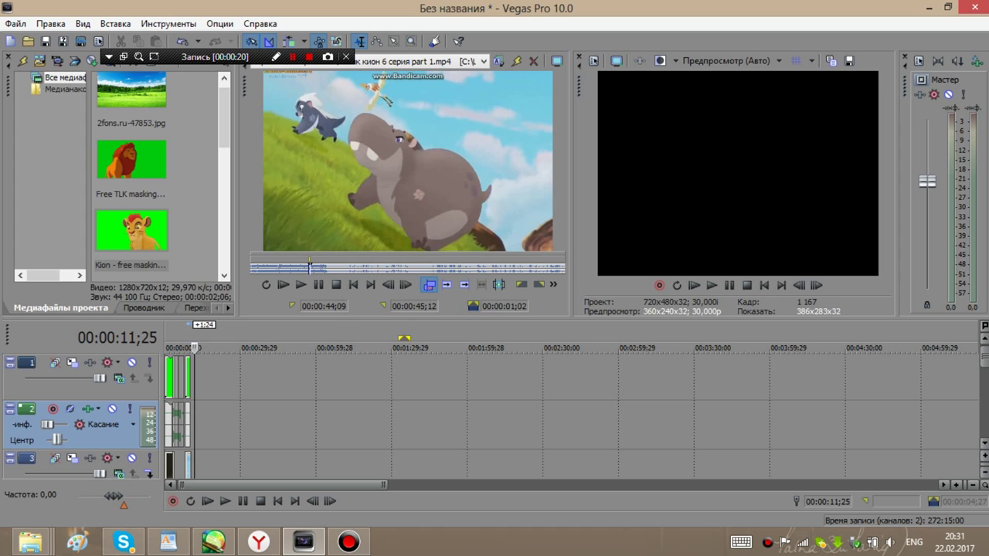
Step: Add Free TLK maskings for you .mp4 to tracks 1 and 2 after the existing fragments and preview the clip at 00:01:59;01
click(160, 155)
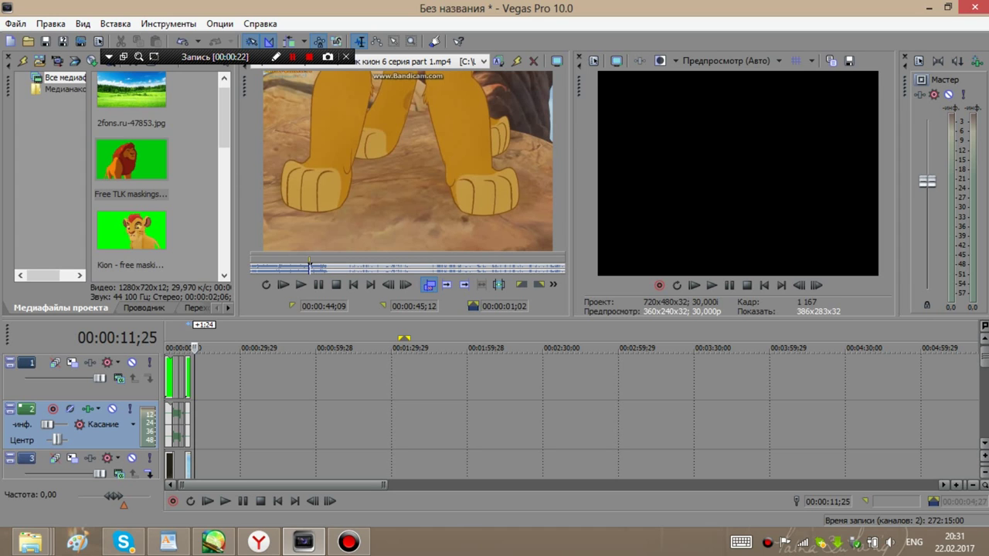
drag(139, 159, 261, 379)
click(313, 379)
click(300, 378)
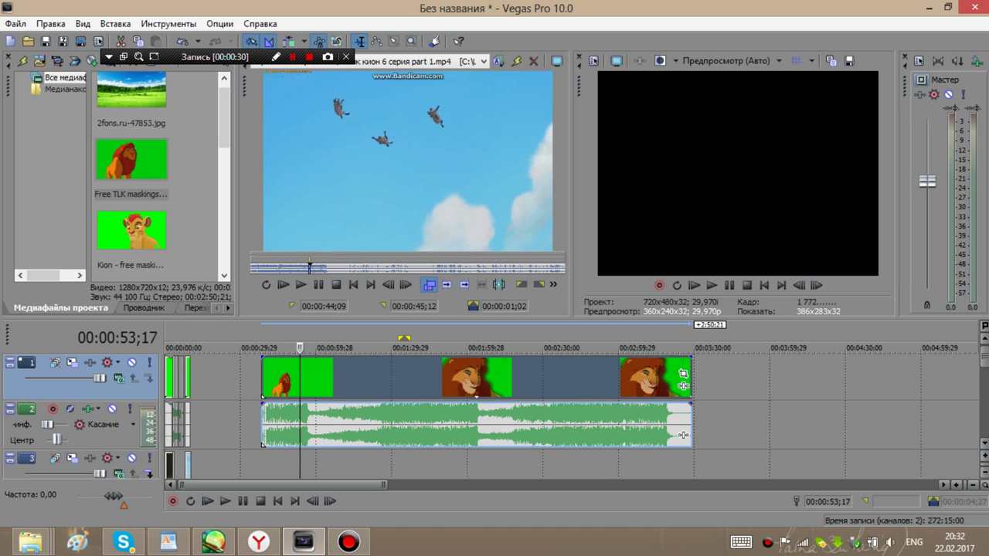
click(316, 379)
click(336, 379)
click(469, 379)
mouse_move(469, 349)
mouse_down()
mouse_move(639, 347)
mouse_move(432, 348)
mouse_move(465, 348)
mouse_up()
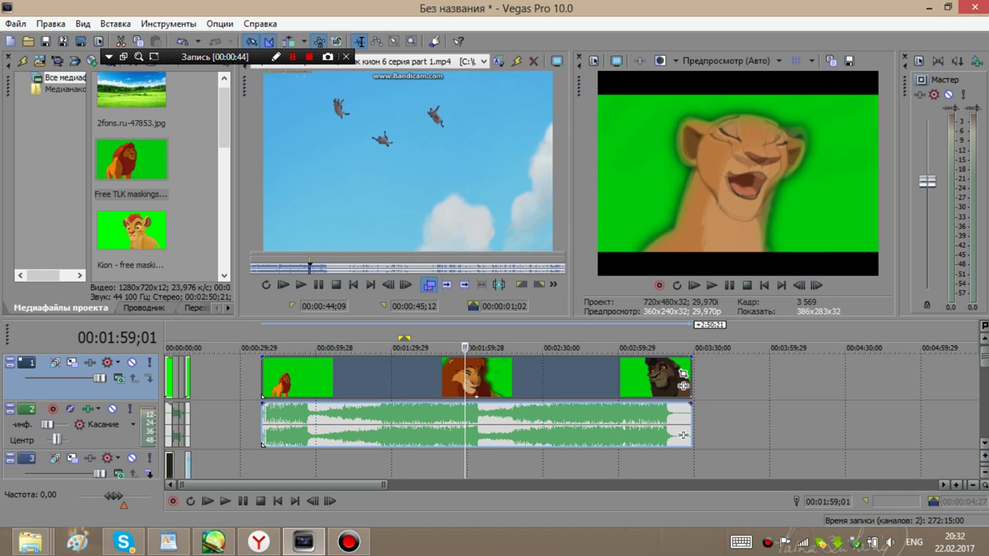
Step: Open the added clip in the Trimmer, narrow the selection to 00:00:20;14–00:00:21;19 and copy that fragment
right_click(465, 379)
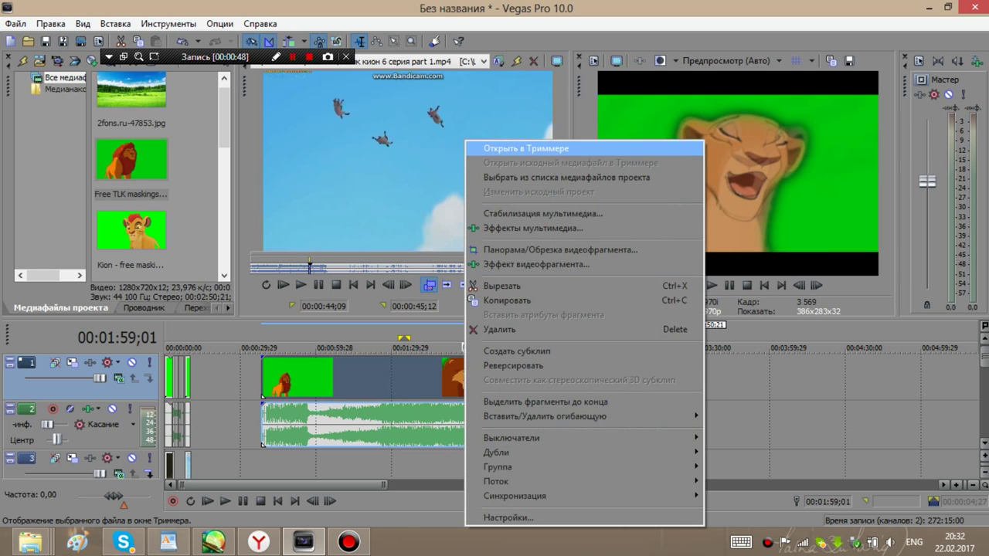
click(525, 148)
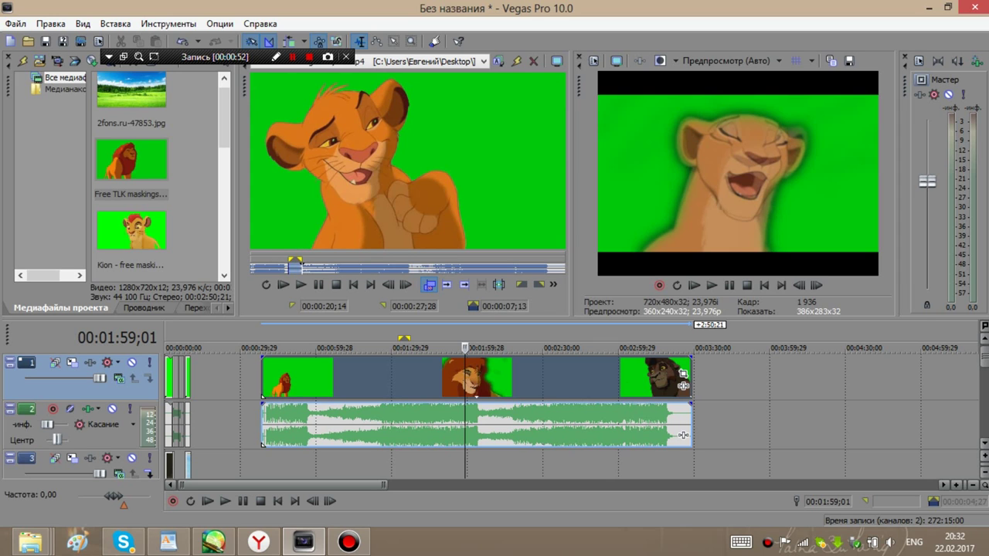
drag(303, 268, 295, 267)
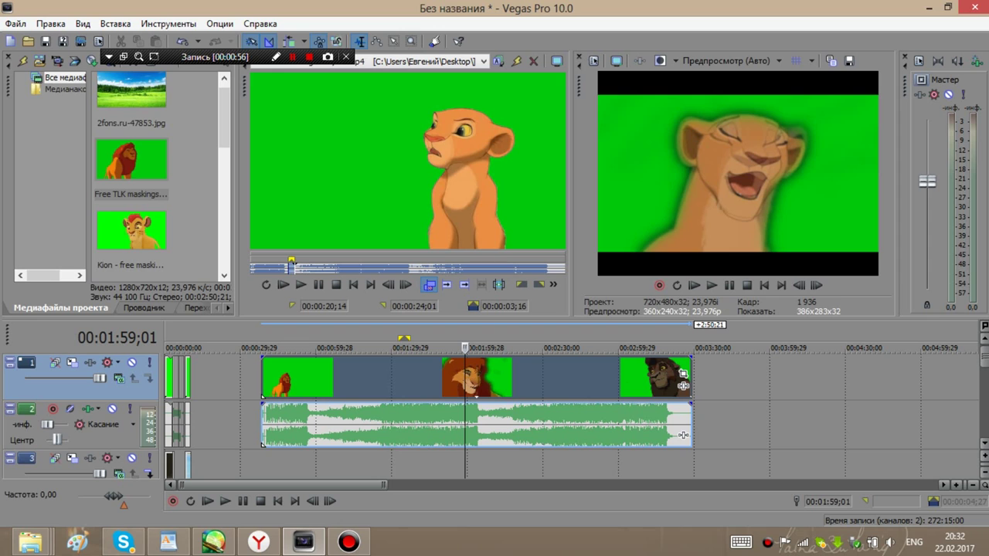
drag(293, 267, 290, 268)
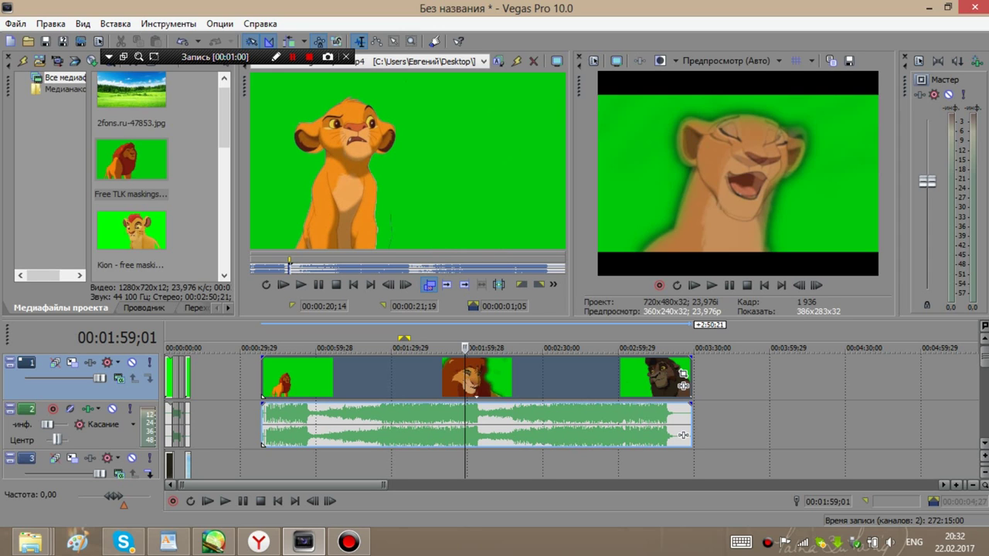
right_click(291, 134)
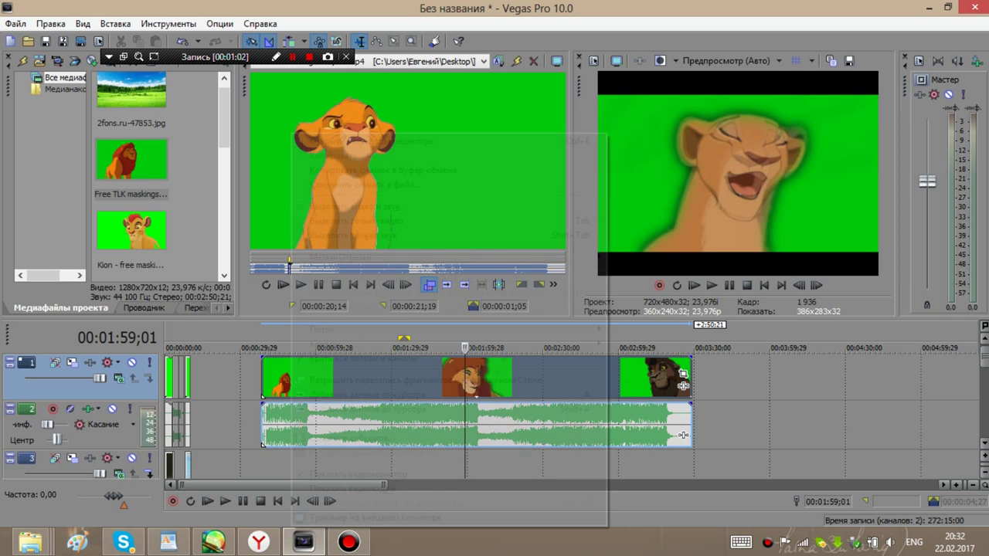
click(332, 156)
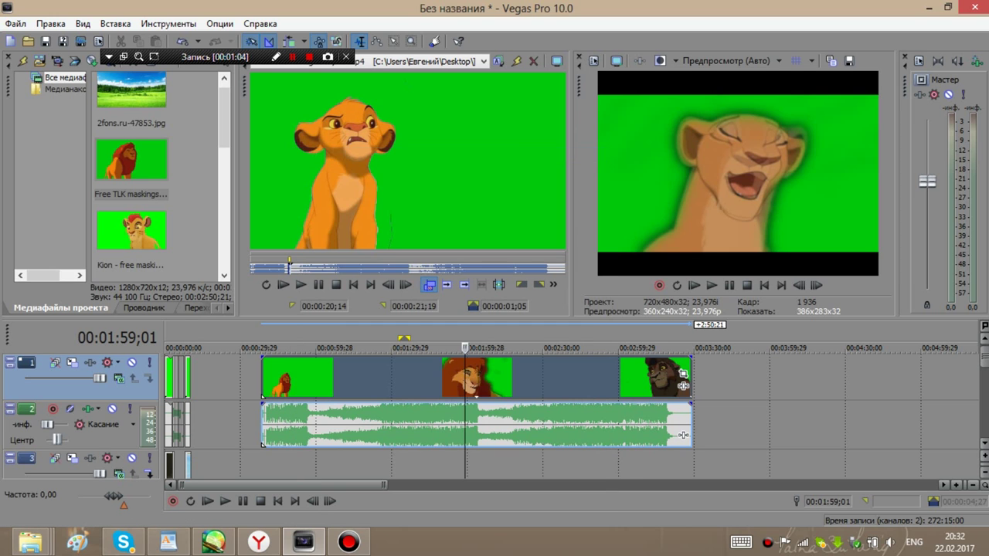
Step: Delete the full-length Free TLK maskings clip from the timeline
right_click(337, 379)
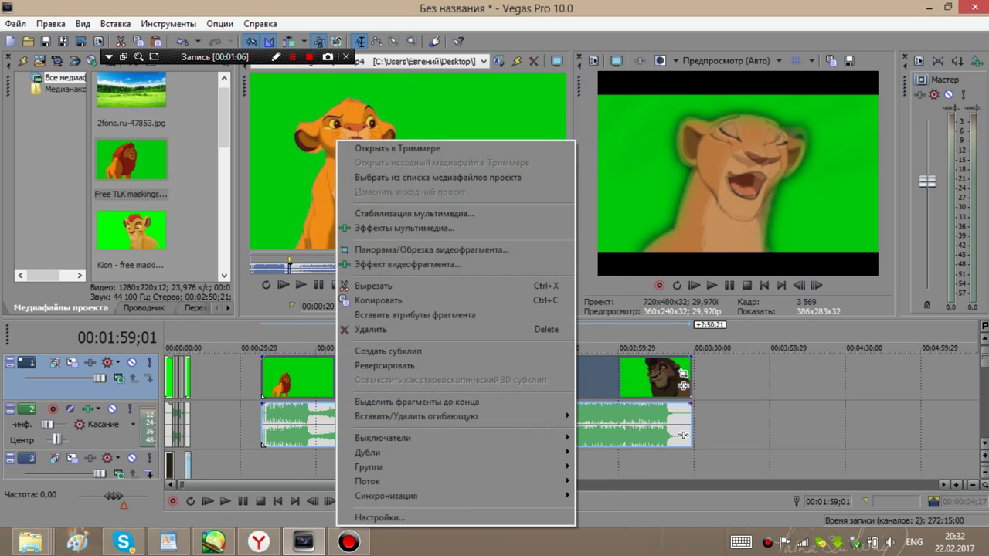
click(371, 330)
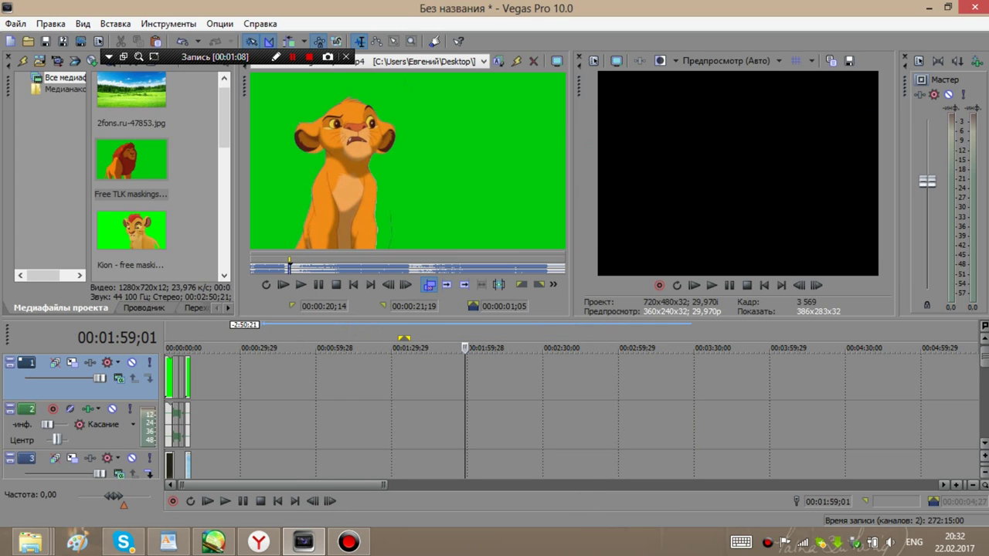
Step: Paste the copied lion cub fragment on track 1 at 00:01:47;16 and play it back
drag(465, 348, 436, 347)
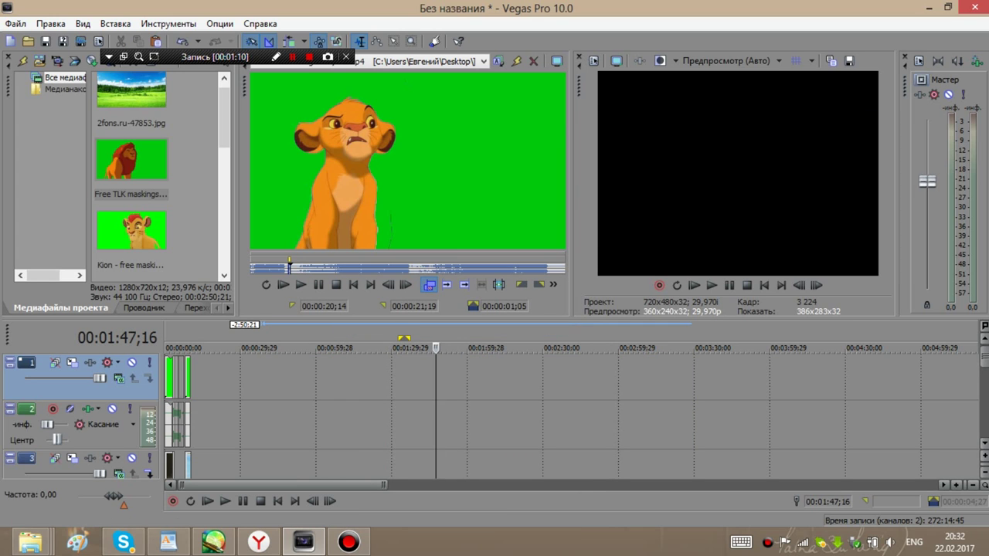
right_click(436, 386)
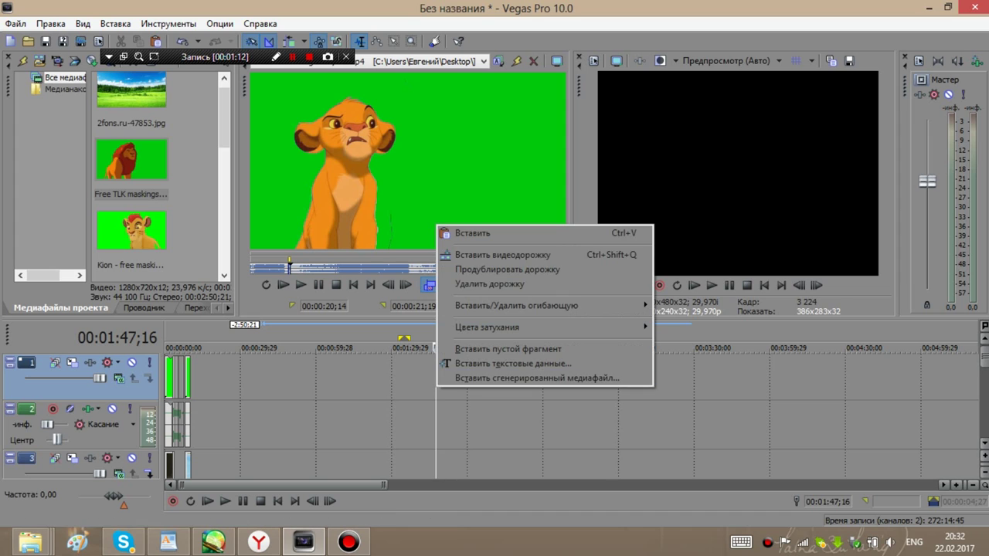
click(472, 233)
click(437, 386)
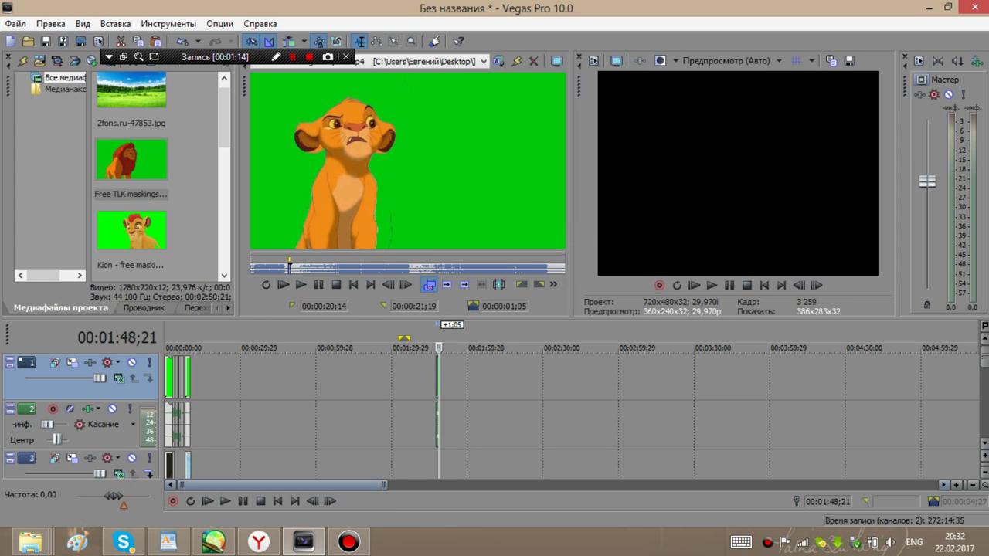
mouse_move(438, 348)
mouse_down()
mouse_move(422, 348)
mouse_move(436, 348)
mouse_up()
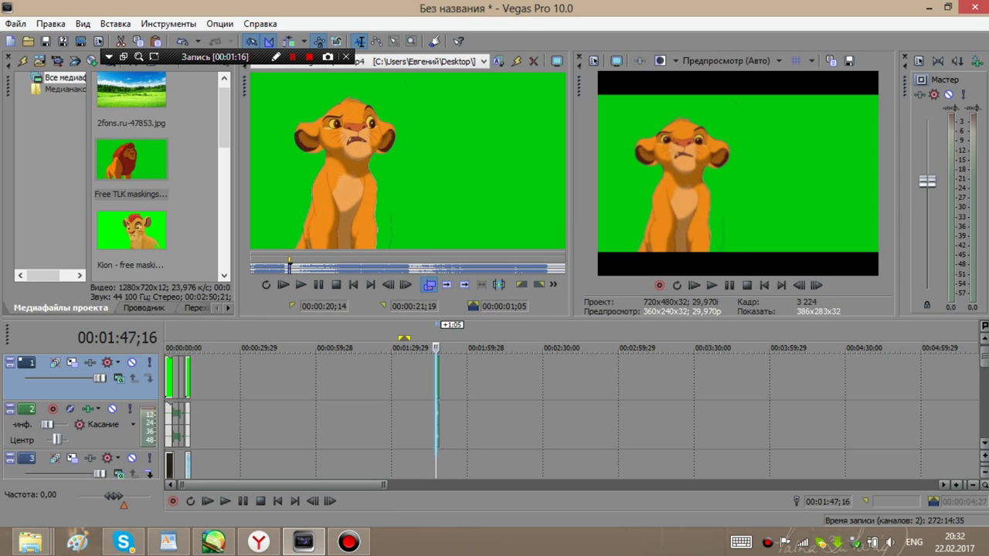
click(729, 285)
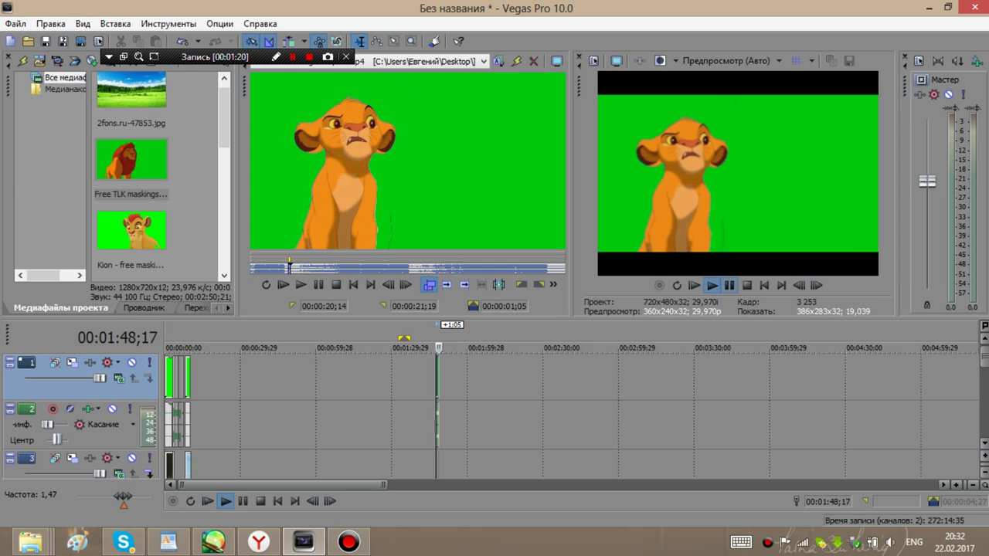
Step: Check the lower tracks, then delete the pasted fragment at 00:01:47;16 from track 1
drag(441, 347, 466, 348)
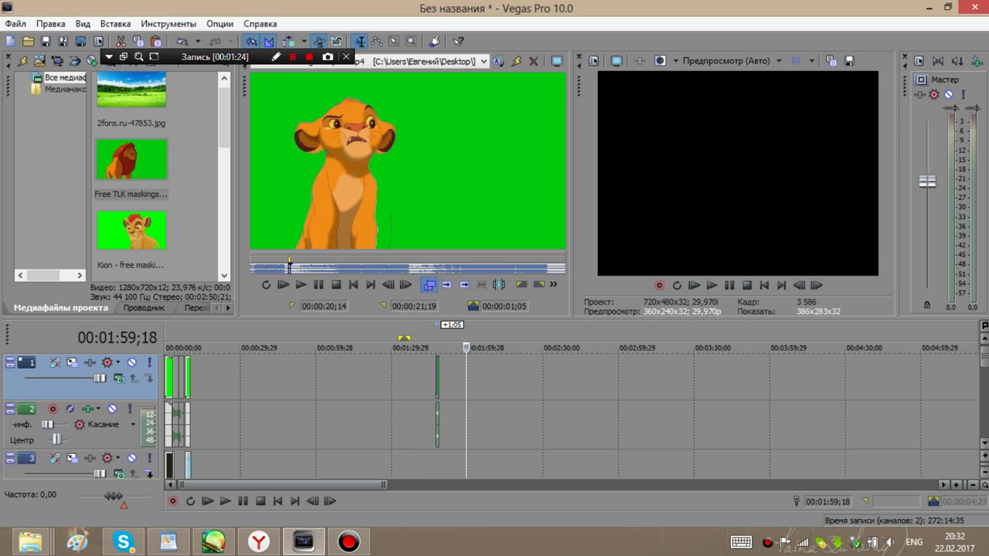
scroll(309, 417, down, 3)
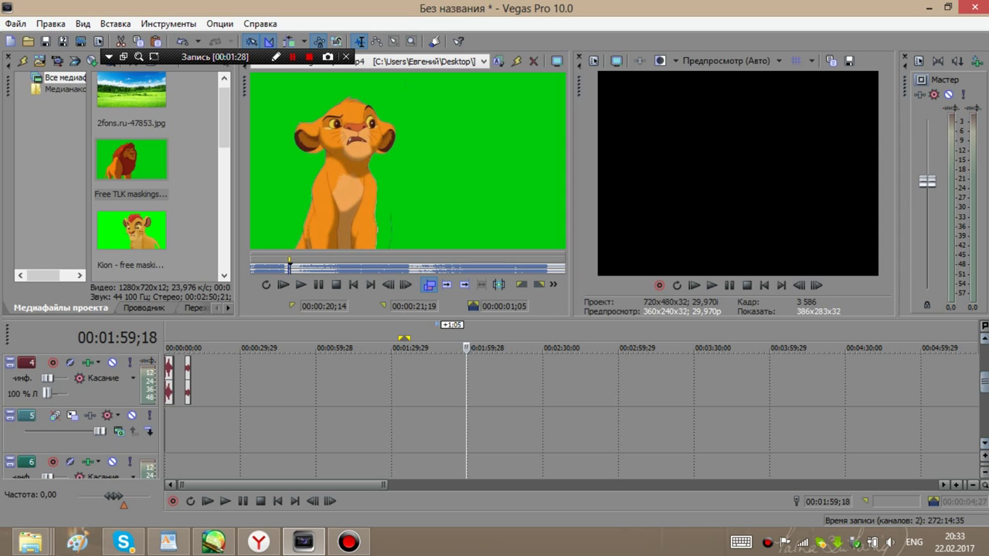
scroll(310, 417, up, 1)
drag(466, 347, 191, 348)
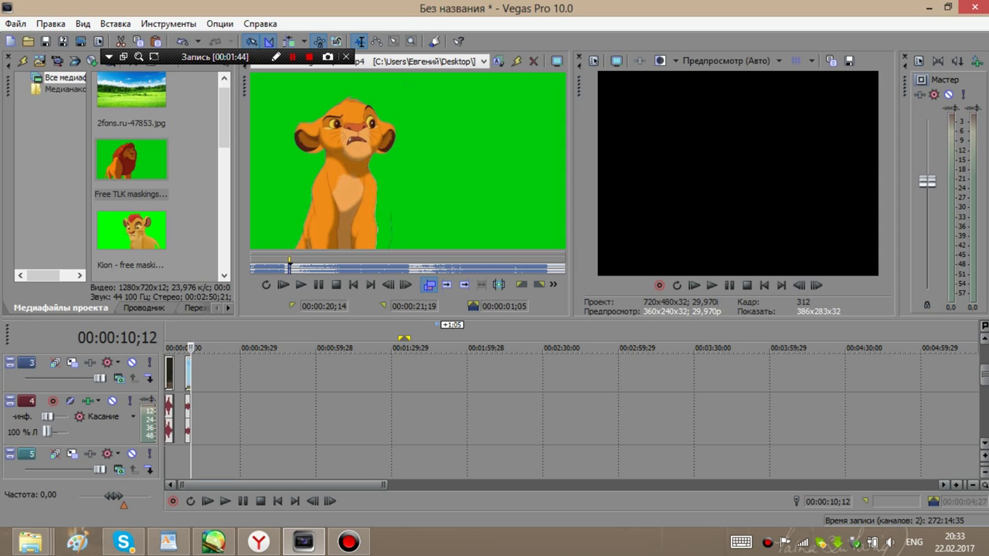
click(357, 418)
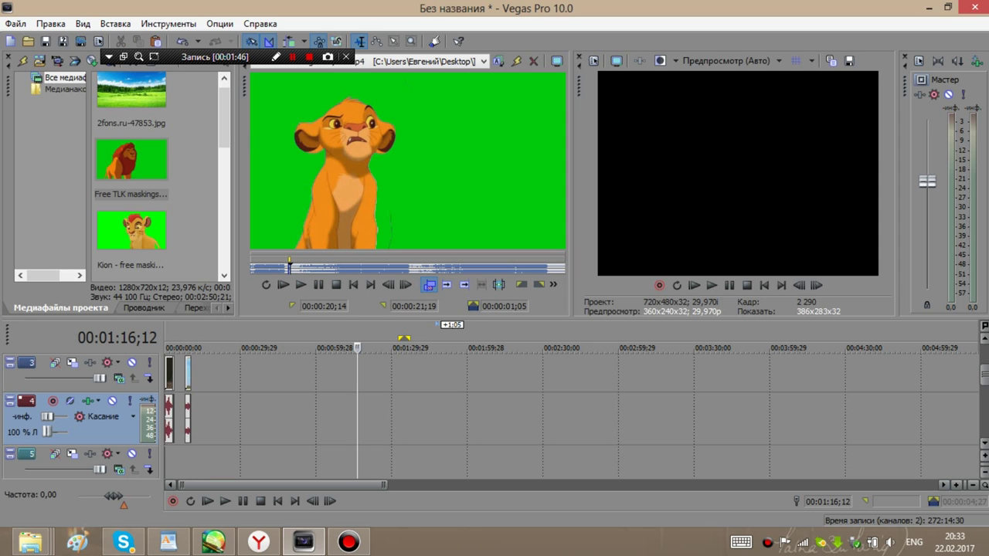
drag(985, 374, 984, 356)
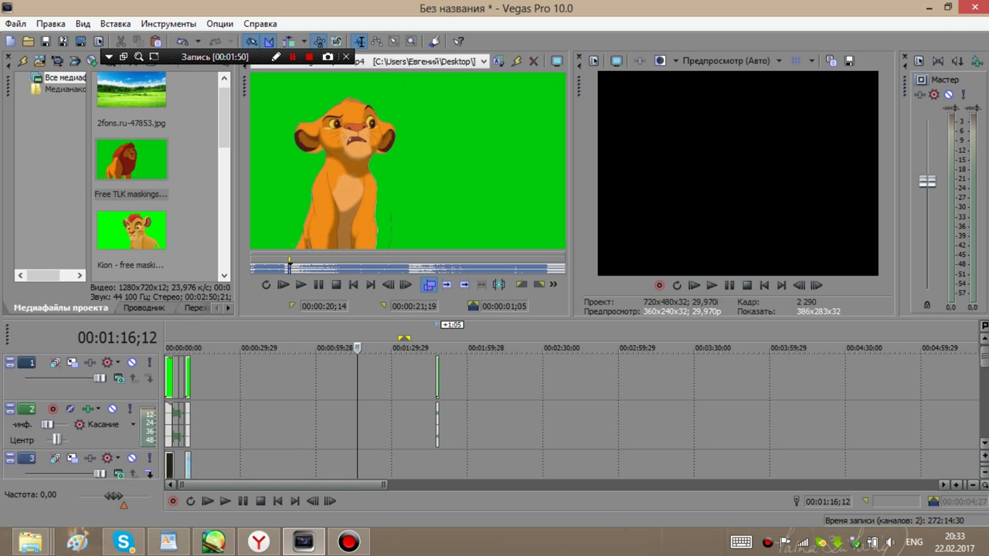
right_click(436, 371)
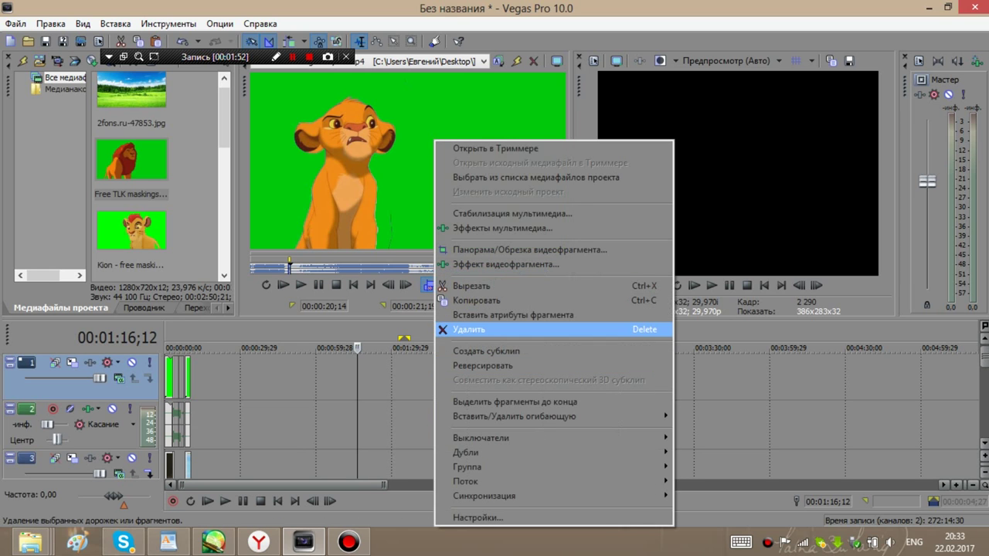
click(470, 330)
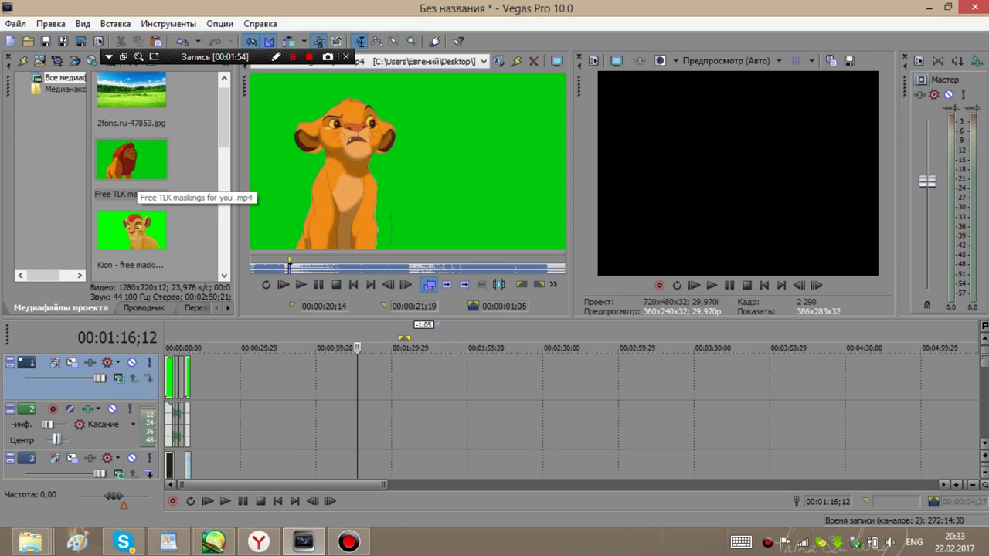
click(131, 185)
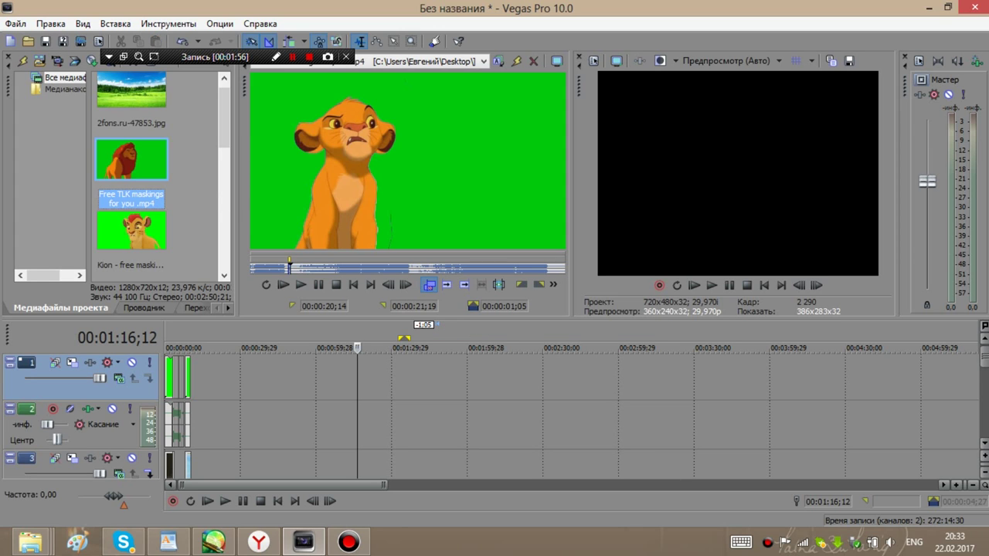
drag(131, 158, 246, 379)
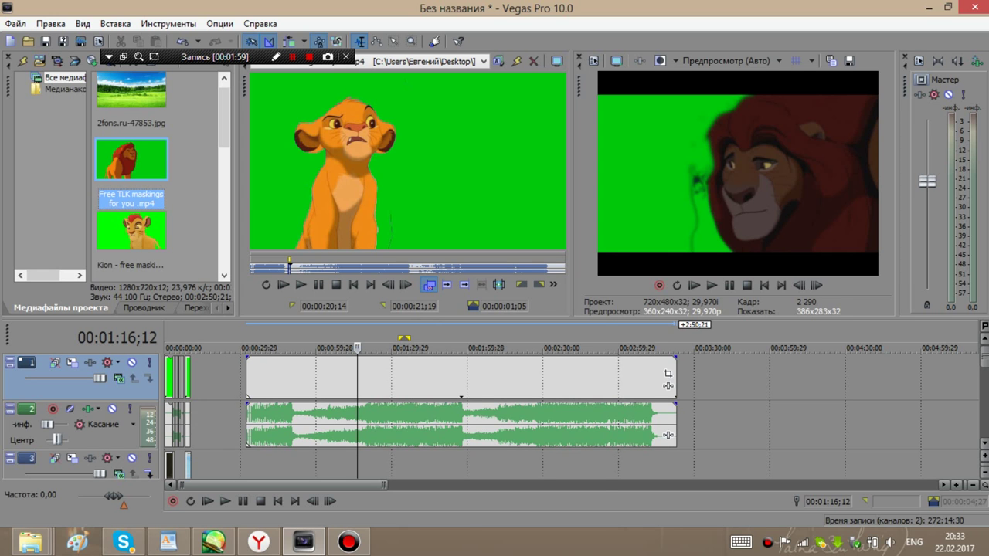
right_click(362, 378)
click(402, 329)
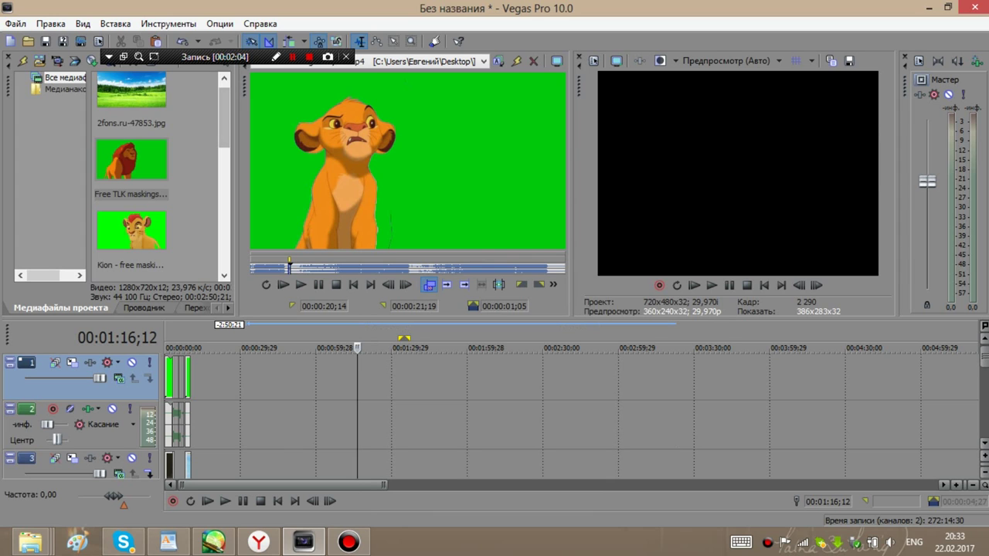
Step: Add the background image 2fons.ru-47853.jpg to track 3 directly after its last existing fragment
scroll(159, 174, down, 3)
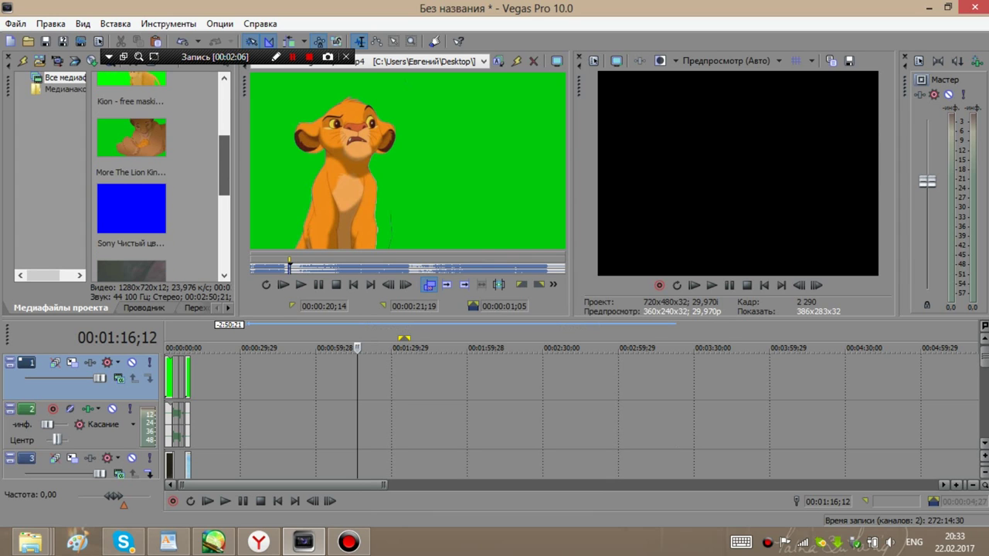
scroll(158, 174, up, 3)
drag(151, 94, 232, 378)
drag(207, 465, 194, 464)
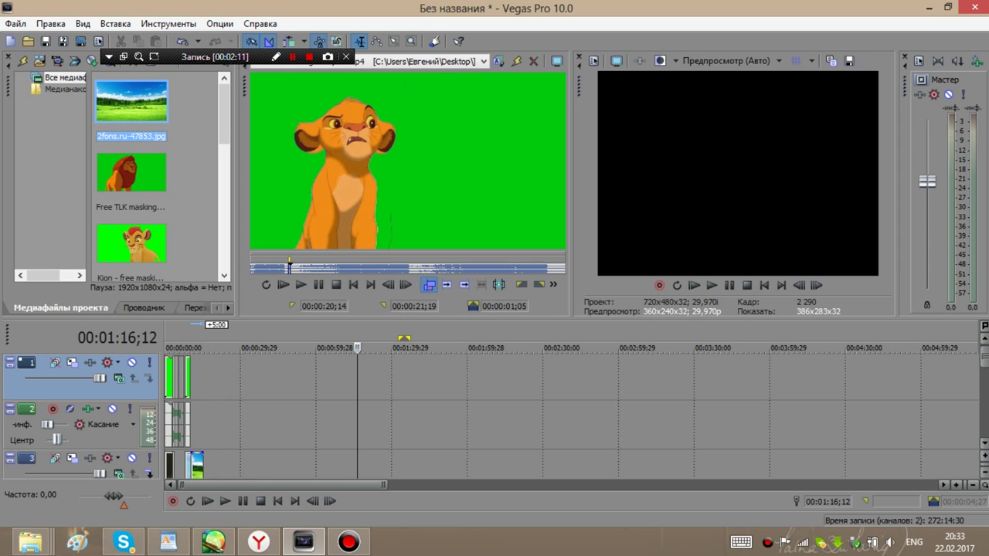
Step: Copy the Trimmer selection and paste it on track 1 at 00:00:10;12, above the start of the meadow image
drag(357, 348, 190, 347)
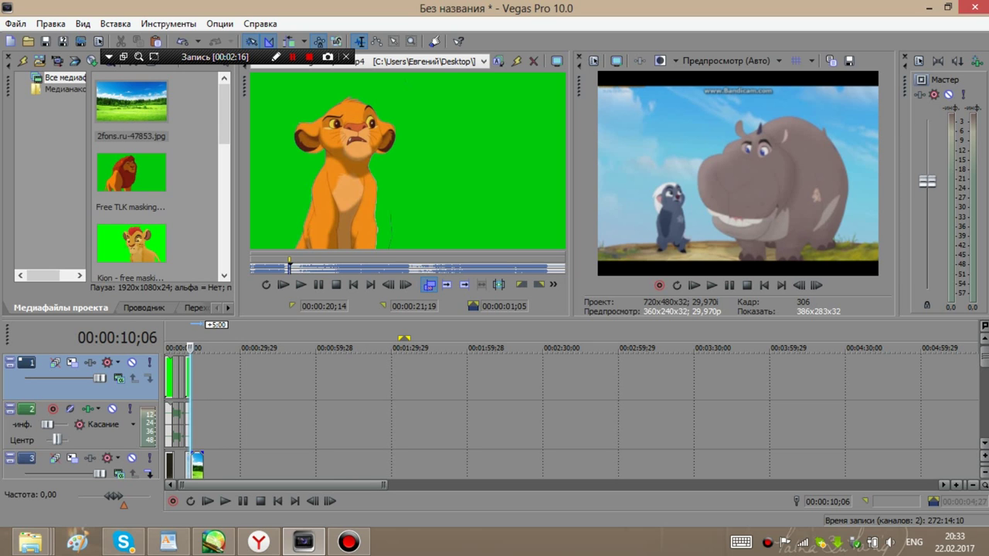
mouse_move(190, 348)
mouse_down()
mouse_move(204, 348)
mouse_move(191, 347)
mouse_up()
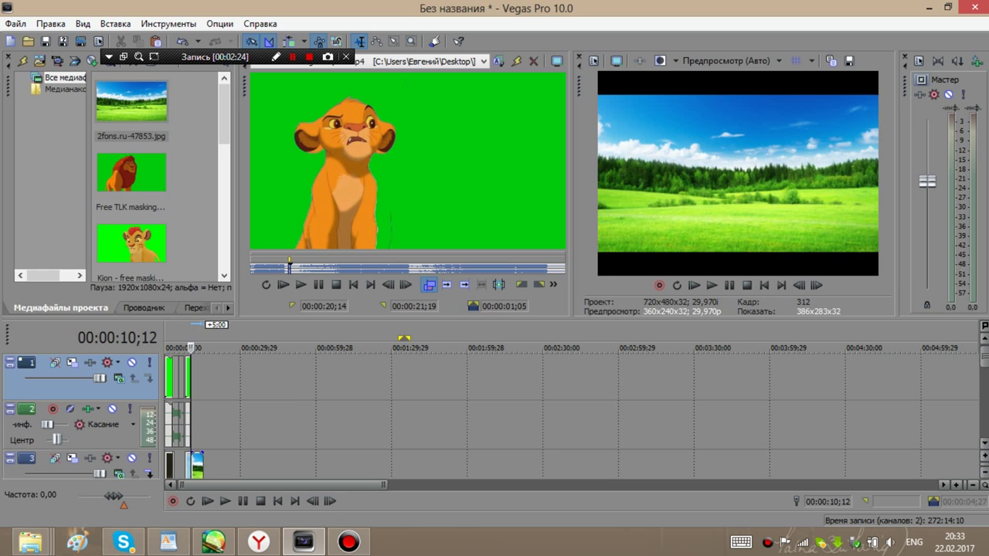
right_click(289, 268)
click(331, 156)
right_click(193, 382)
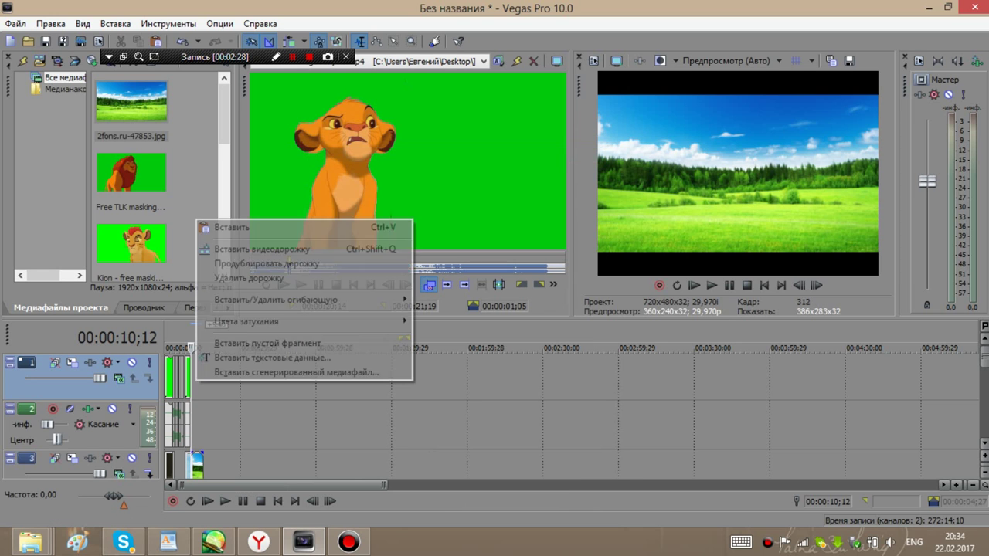
click(232, 227)
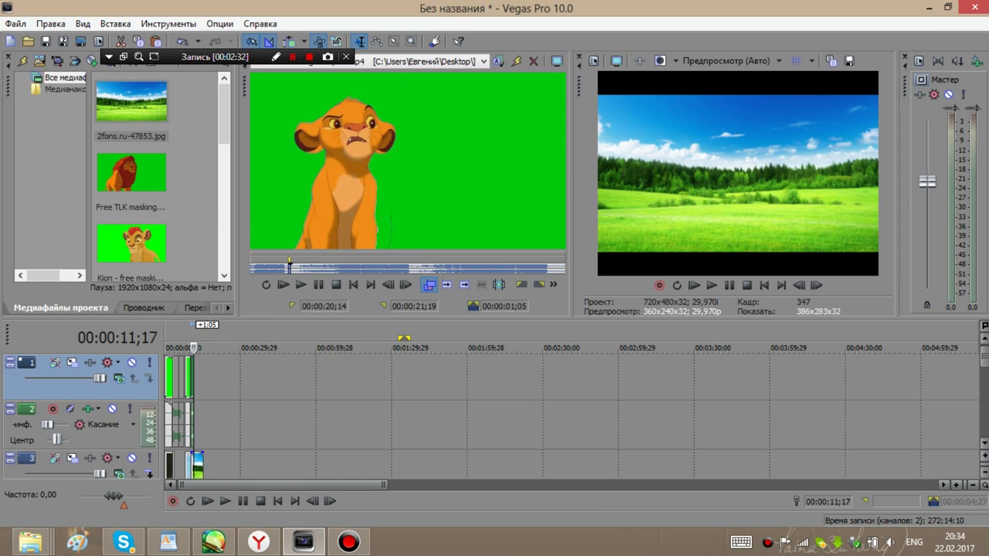
Step: Position the playhead at the end of the newly pasted fragment, at 00:00:11;17
right_click(191, 377)
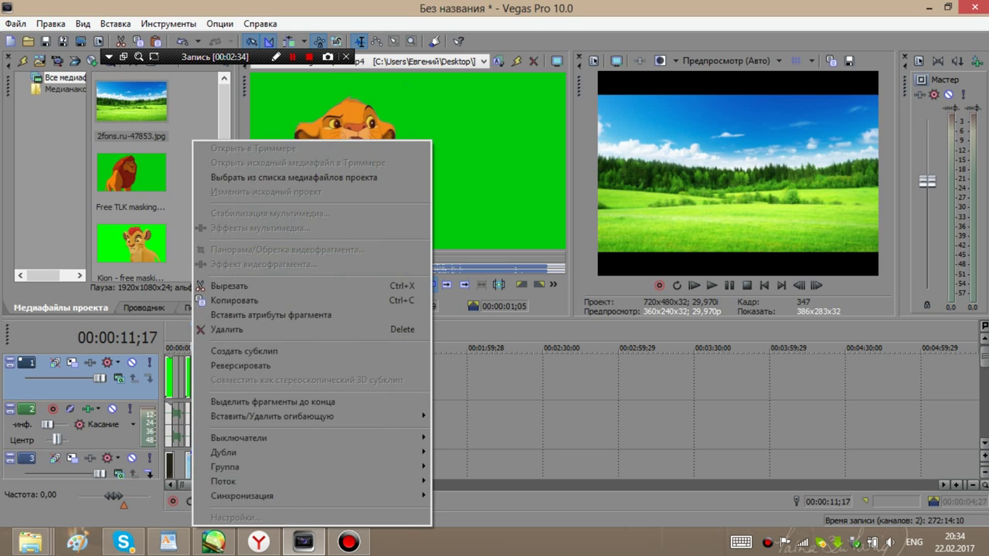
key(Escape)
click(443, 379)
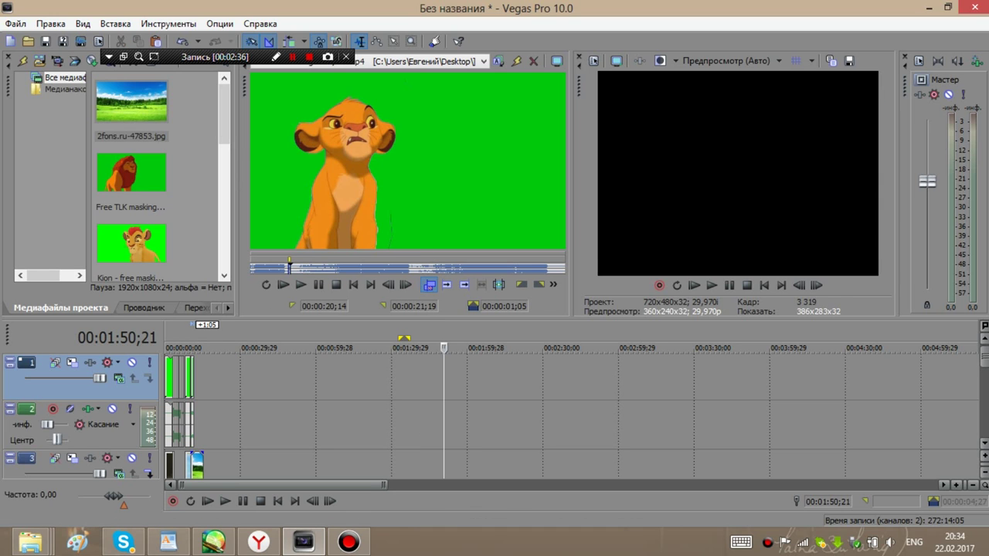
drag(444, 348, 194, 348)
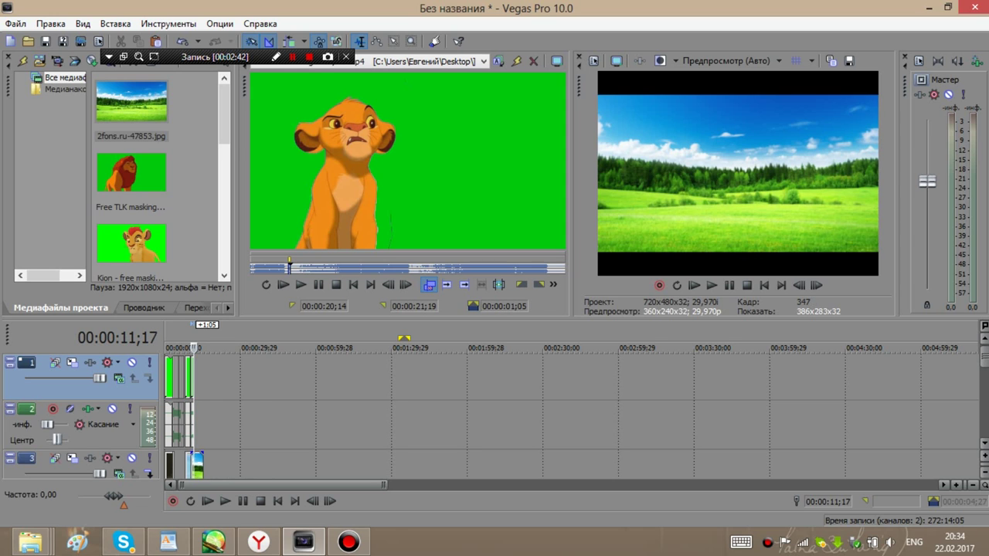
Step: Apply the Sony Модулятор цвета effect to the cub fragment on track 1 and key out its green background with a sampled green
right_click(196, 463)
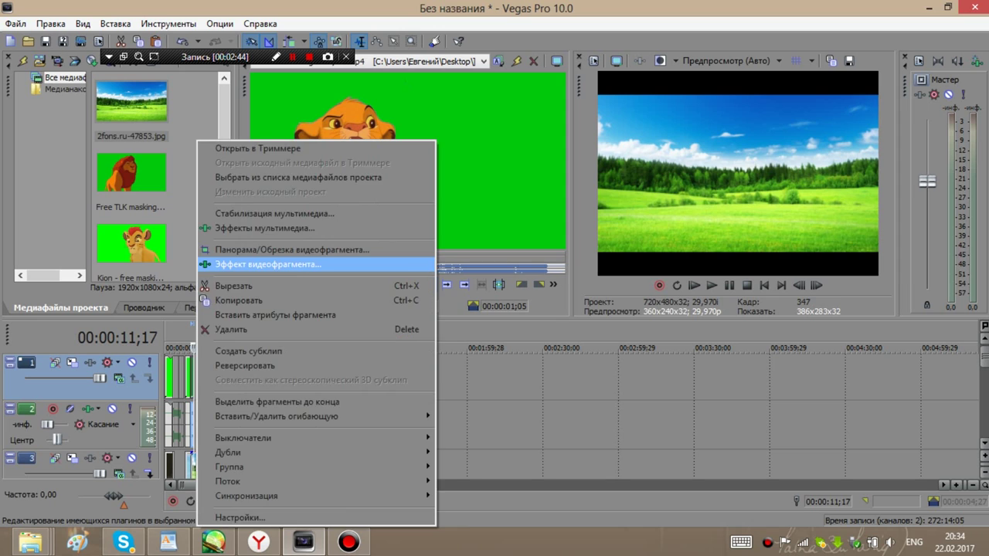
click(205, 265)
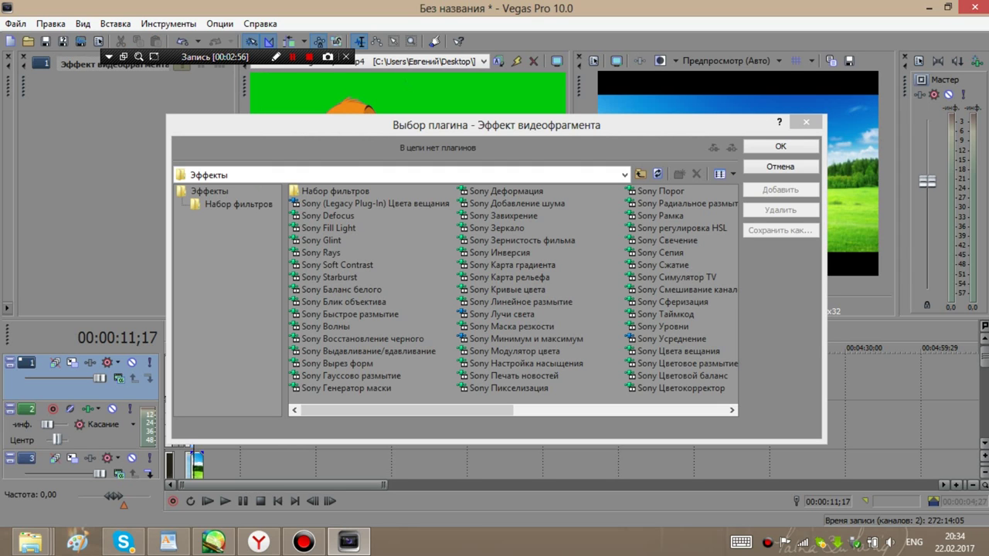
double_click(514, 351)
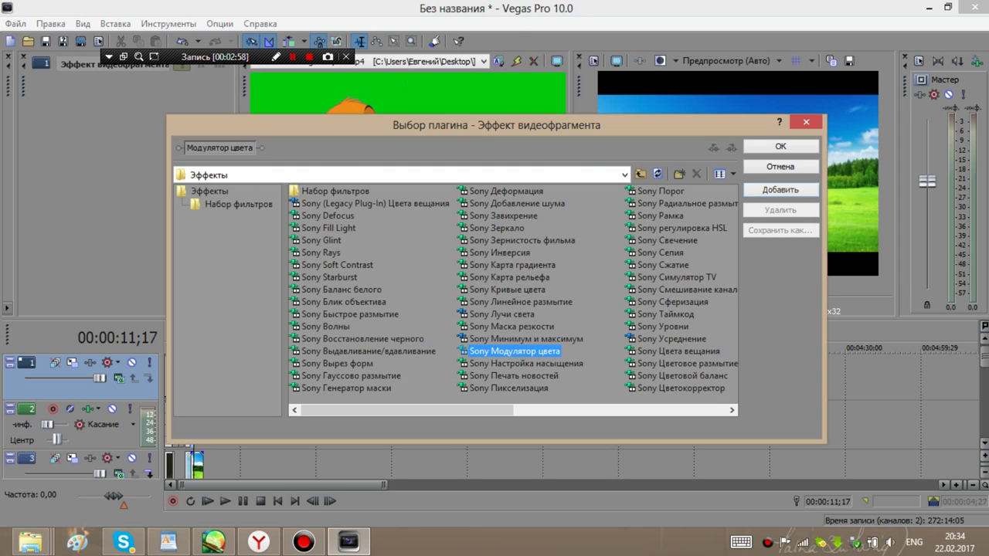
click(780, 147)
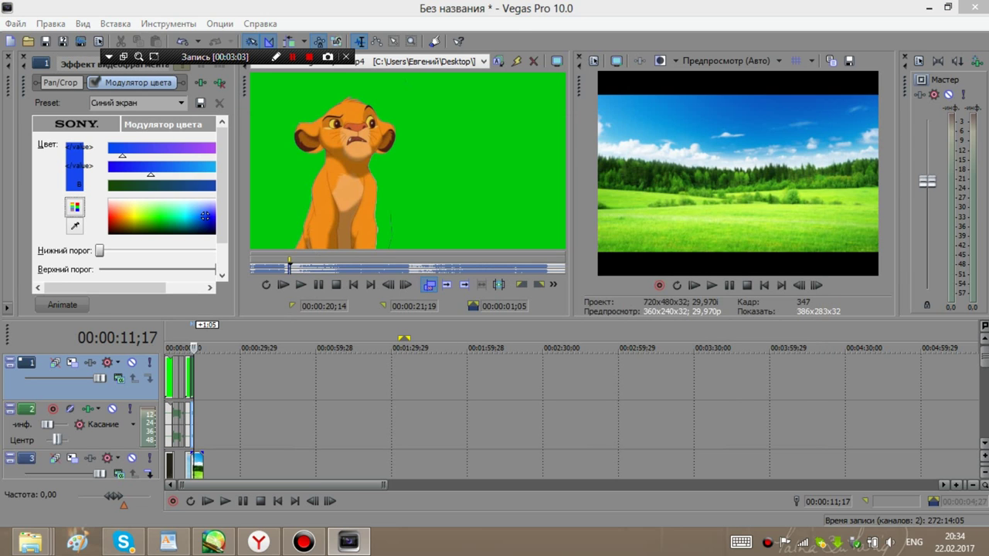
click(274, 171)
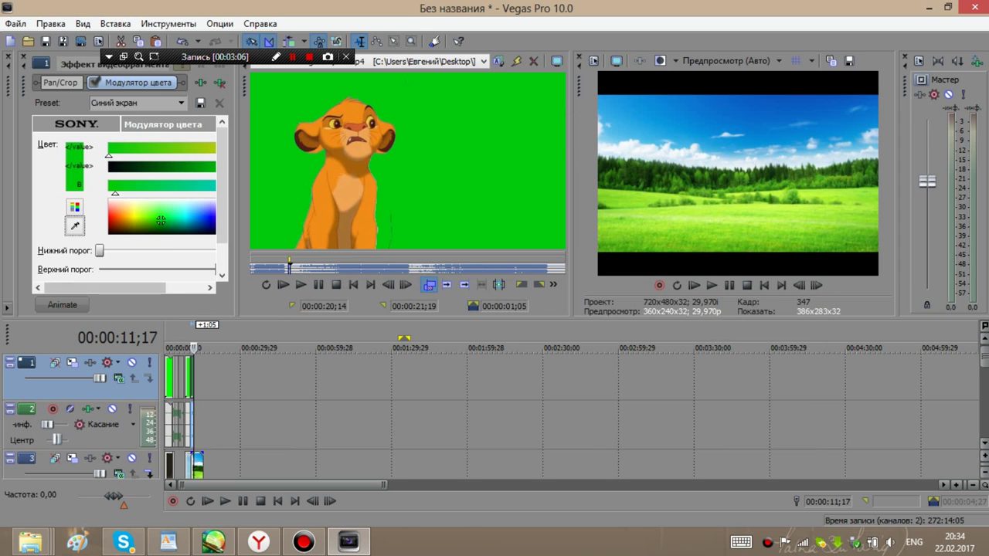
click(61, 304)
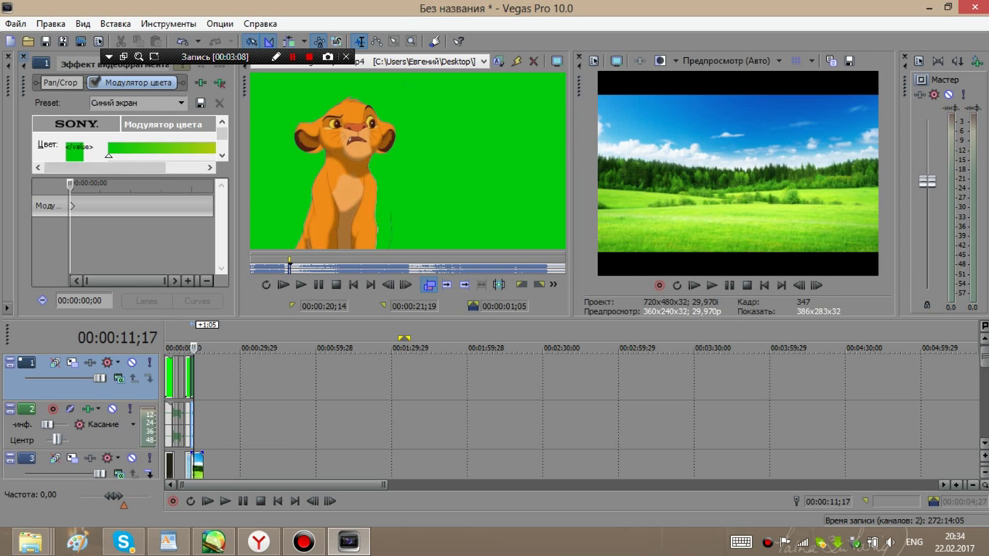
click(24, 58)
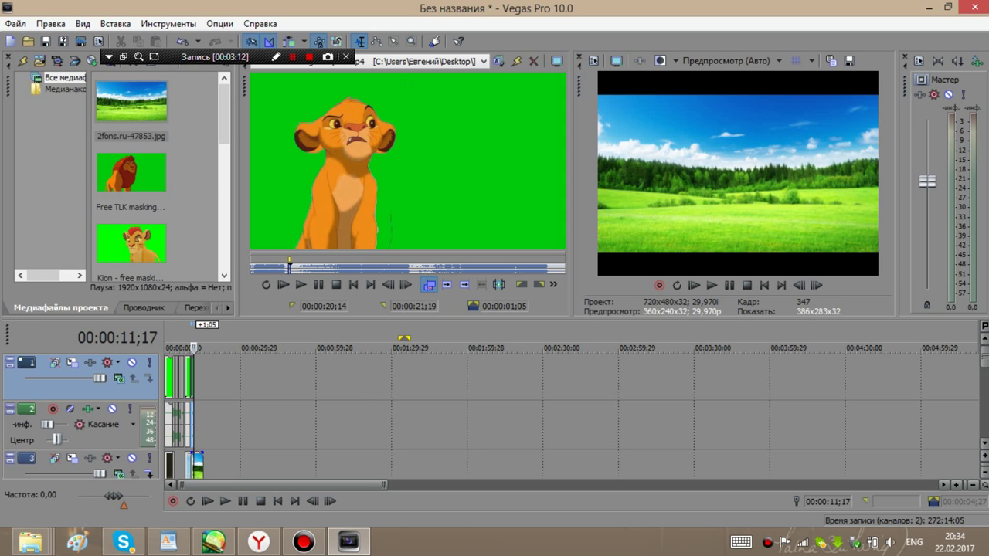
Step: At 00:00:10;12, pan and crop the cub fragment to about 1671.9 wide by 940.5 high, centred at about 738.0, 236.2
mouse_move(194, 348)
mouse_down()
mouse_move(182, 349)
mouse_move(191, 349)
mouse_up()
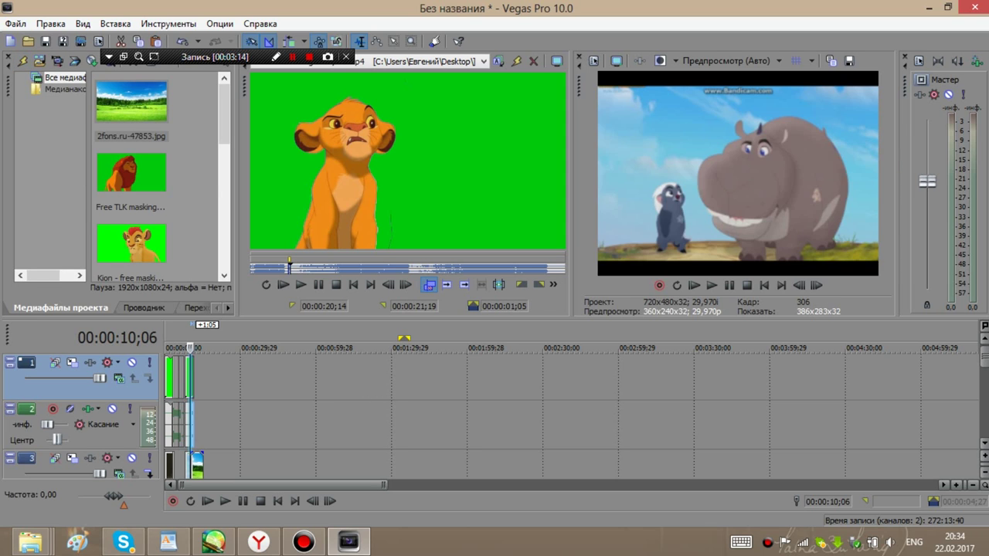
key(Right)
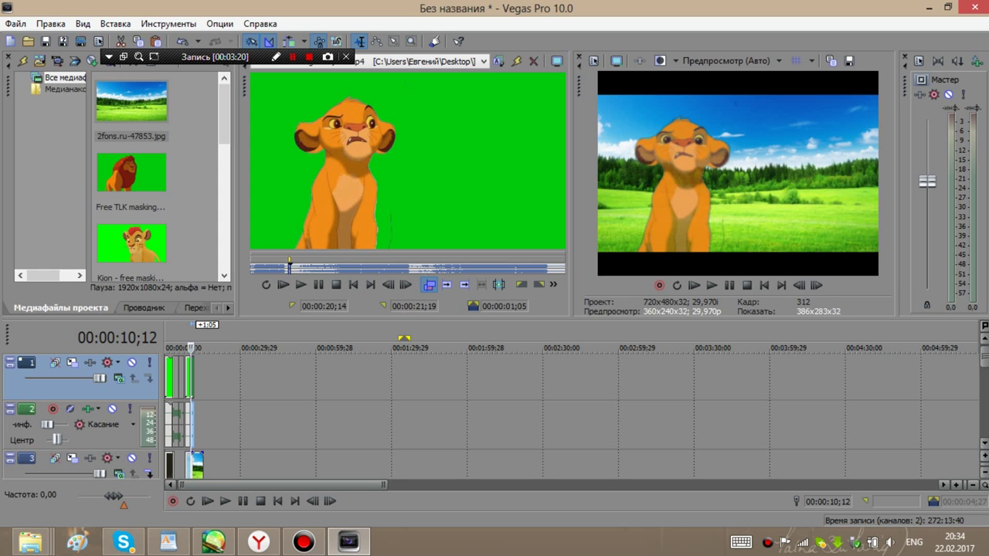
right_click(193, 379)
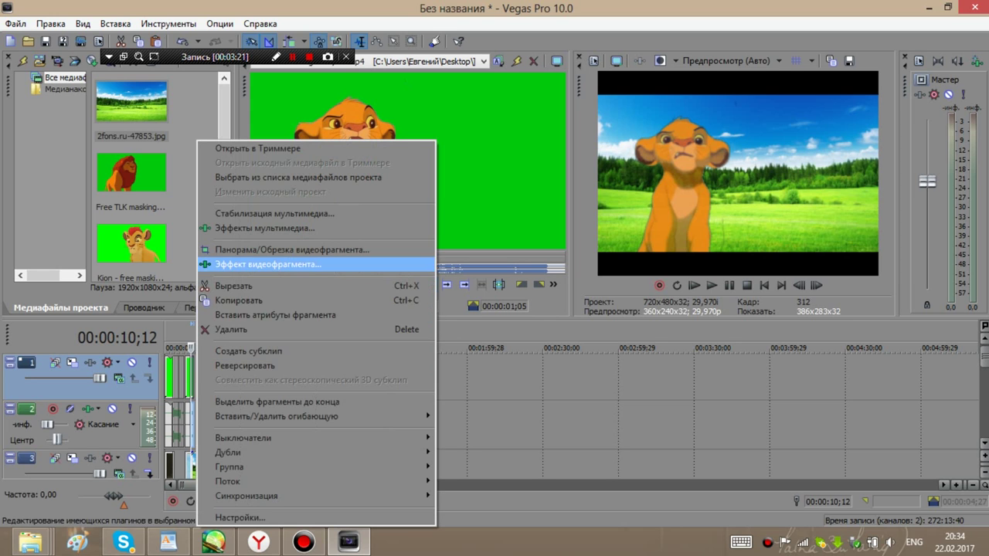
click(266, 249)
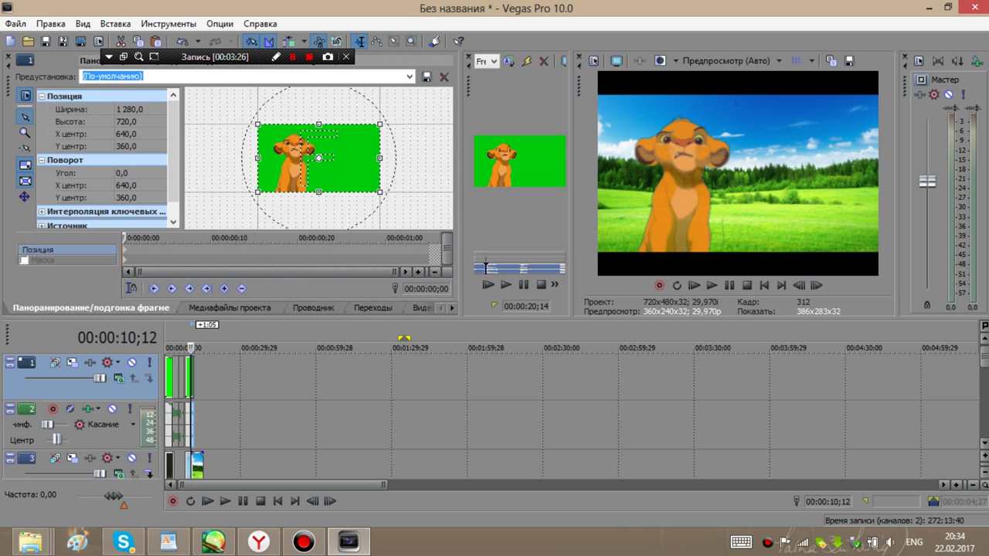
scroll(319, 187, up, 3)
drag(319, 187, 302, 162)
drag(304, 160, 330, 157)
mouse_move(421, 208)
mouse_down()
mouse_move(407, 201)
mouse_move(418, 206)
mouse_up()
scroll(329, 157, down, 3)
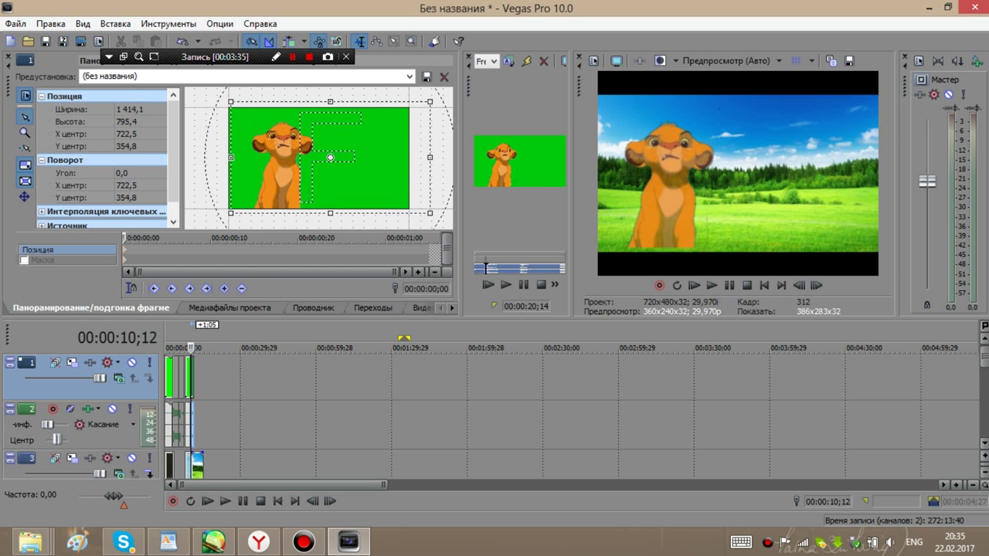
drag(330, 158, 332, 141)
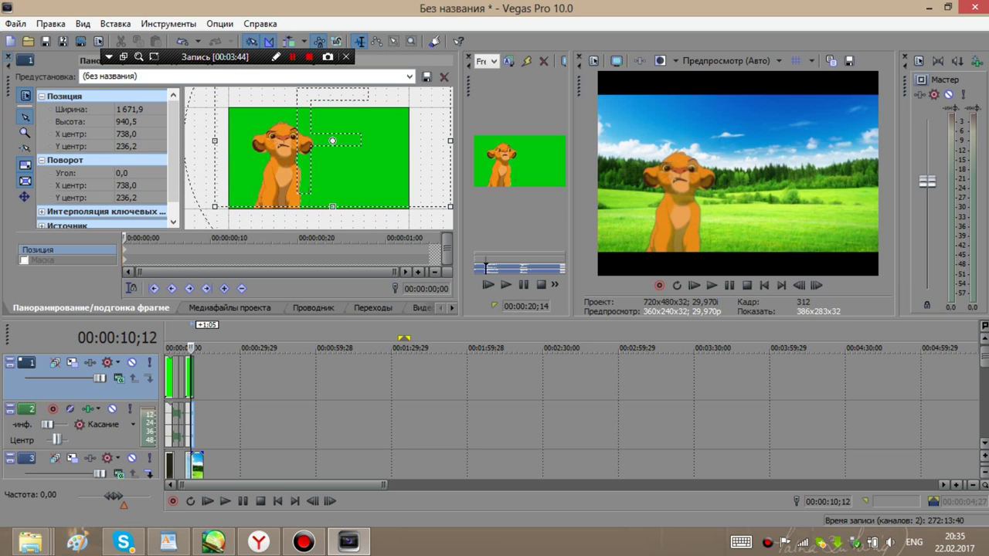
click(8, 57)
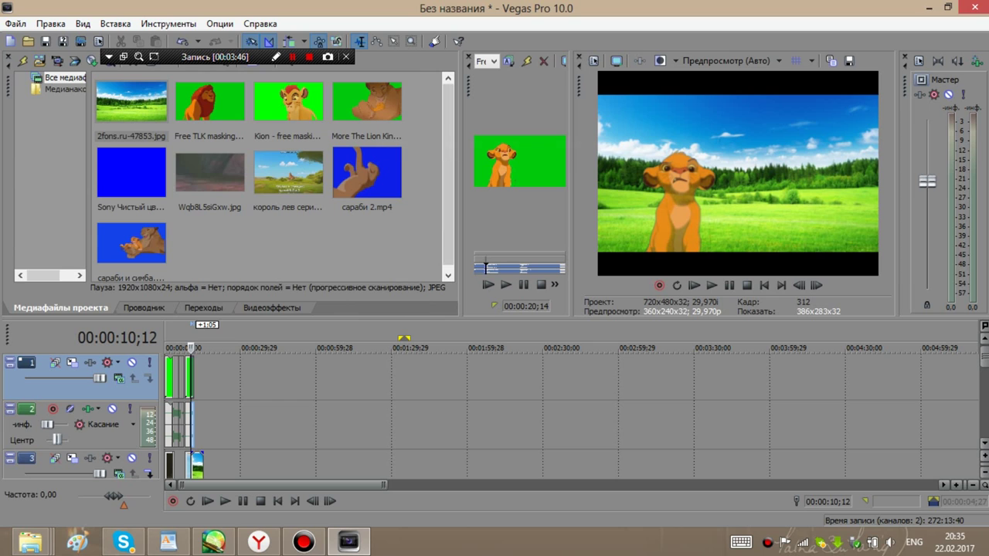
Step: Add the Kion - free masking clip to track 1 at 00:00:10;12, overlapping the cub fragment above the meadow image
drag(460, 185, 236, 185)
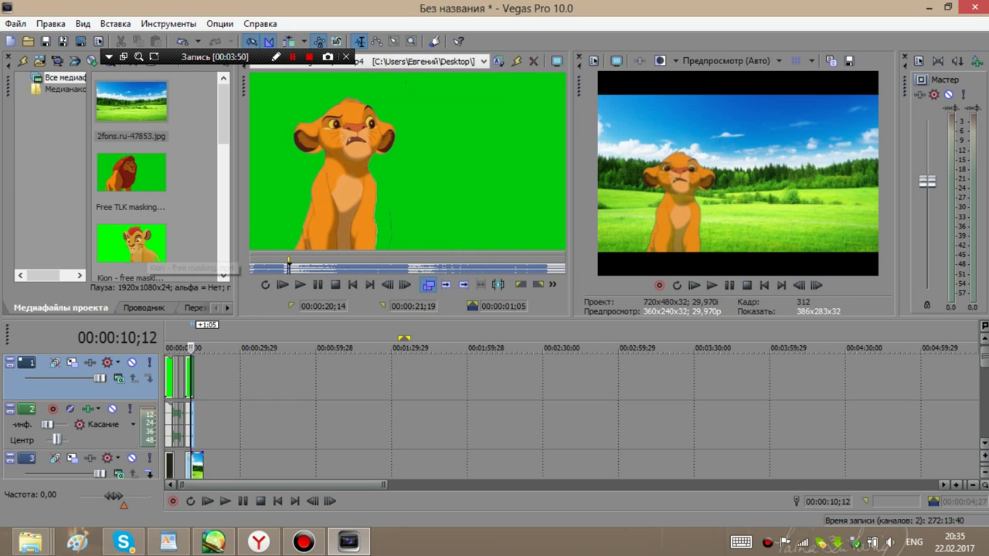
drag(145, 249, 192, 379)
drag(193, 418, 193, 418)
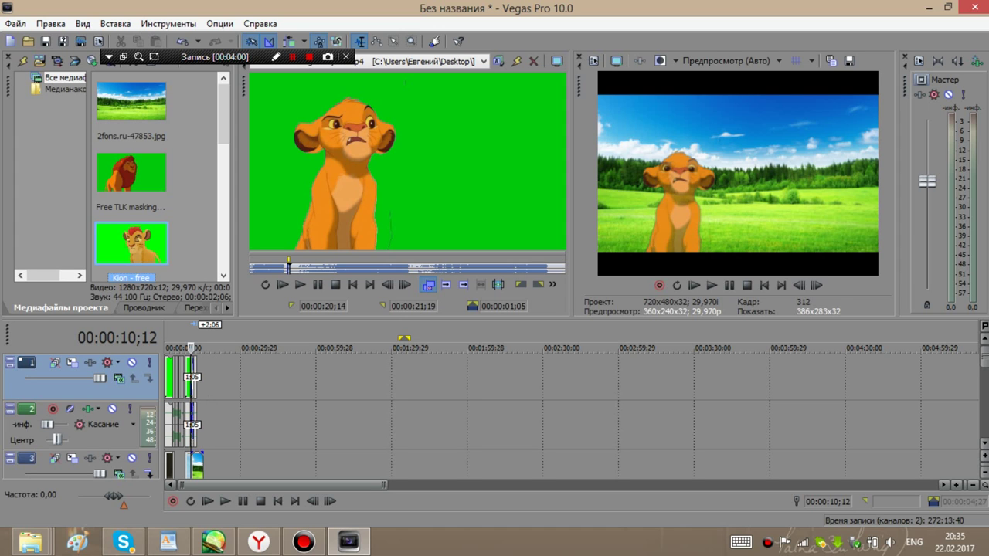
Step: Apply the Sony Модулятор цвета effect to the Kion clip on track 1 and key out its green background with a sampled green
right_click(194, 417)
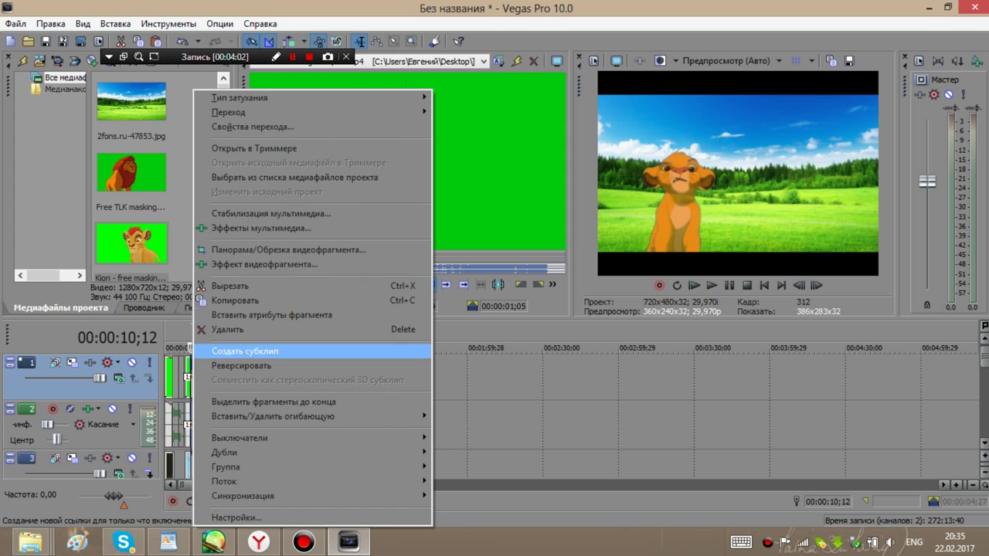
click(262, 264)
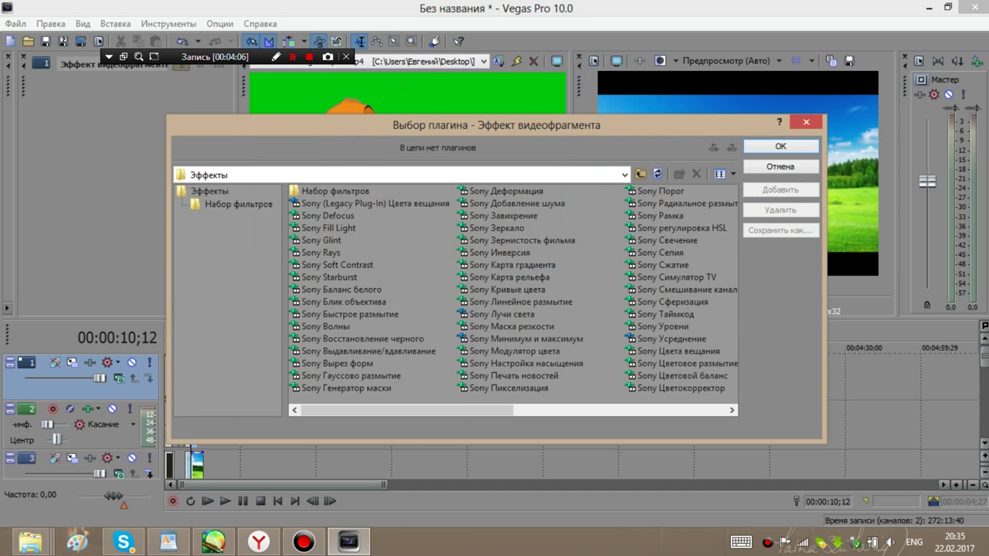
double_click(513, 351)
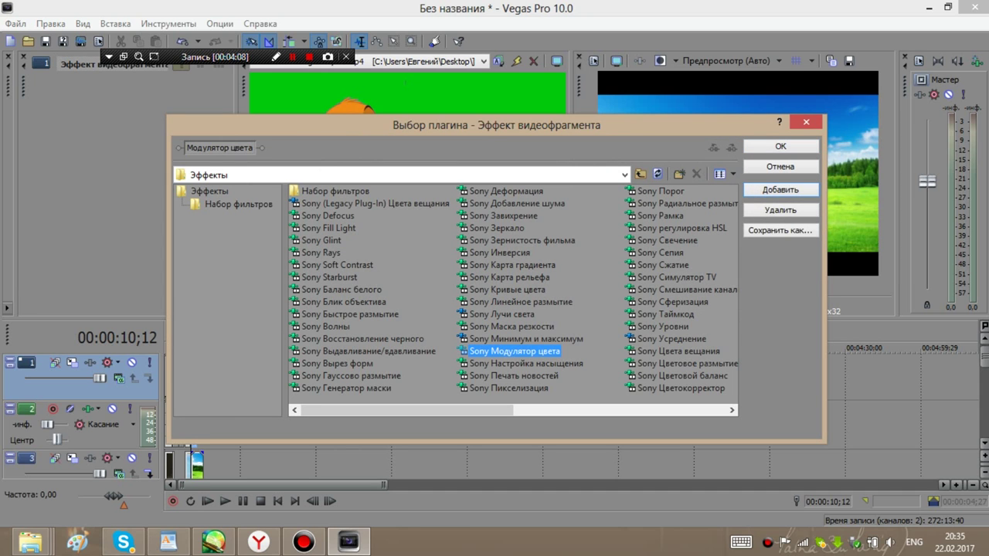
click(780, 146)
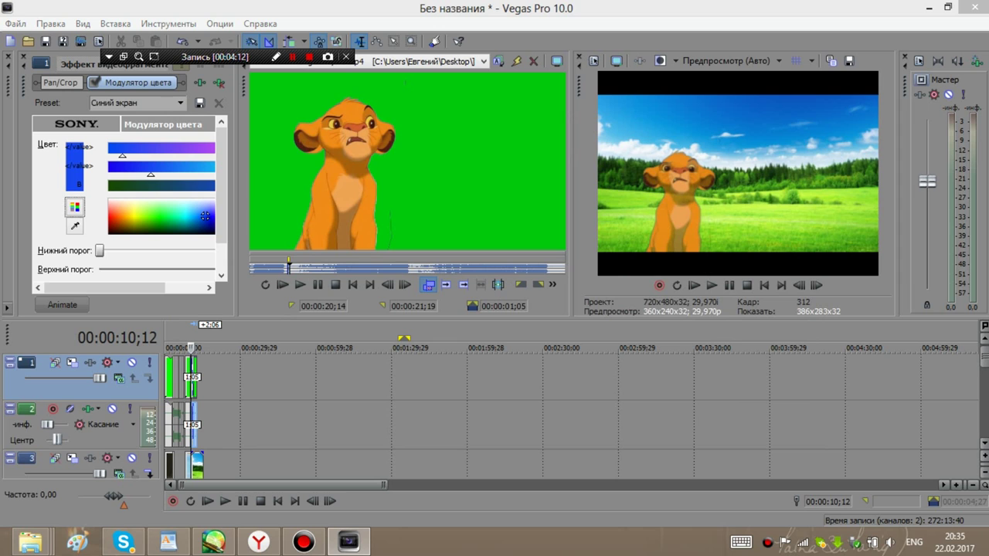
click(169, 377)
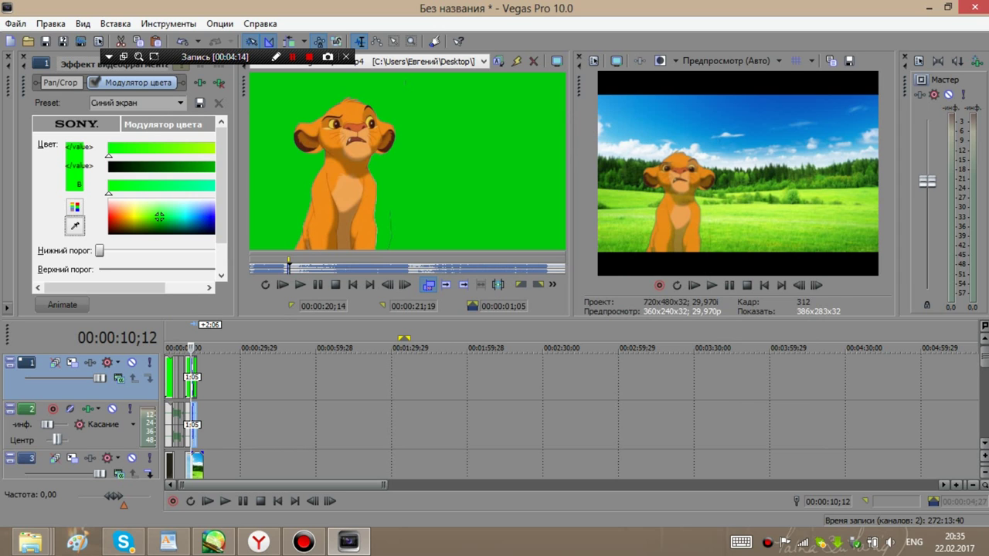
click(62, 305)
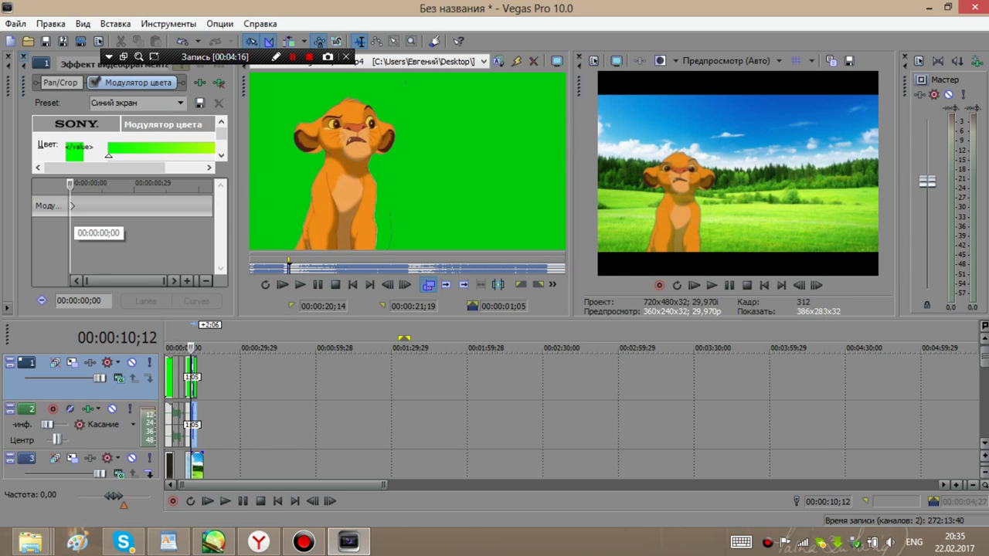
click(23, 56)
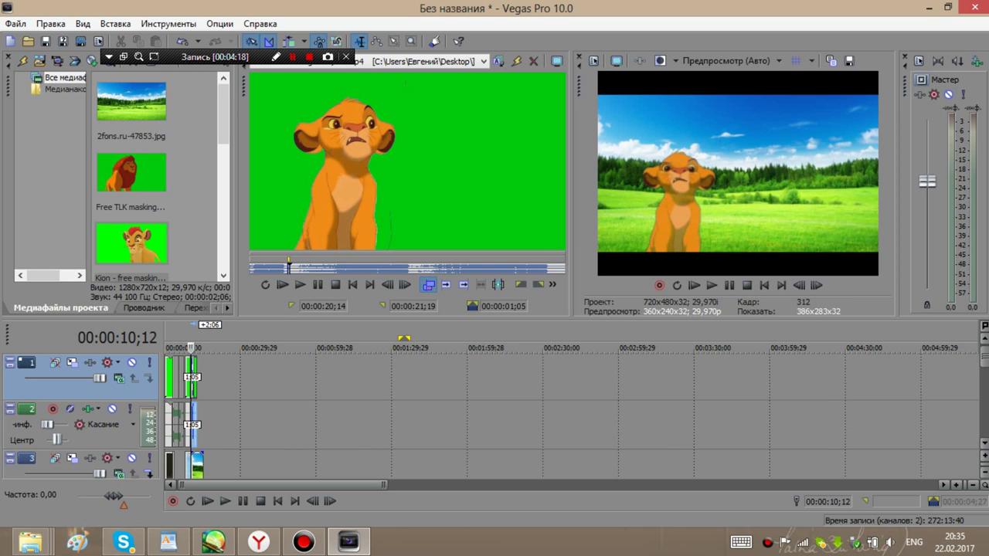
Step: Scrub and play the project from 00:00:10;06 to check both keyed cubs over the meadow, and stop playback
click(214, 379)
drag(213, 348, 196, 348)
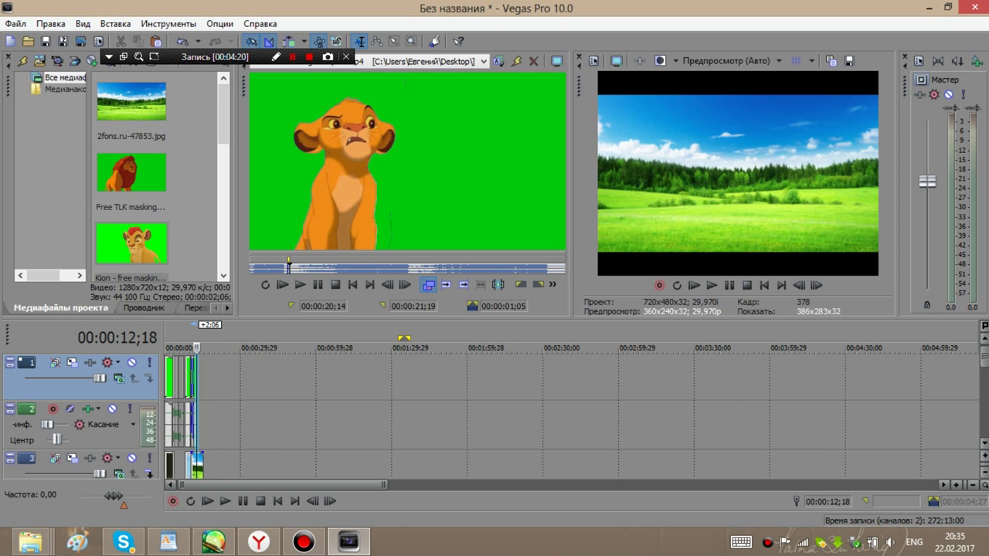
click(190, 347)
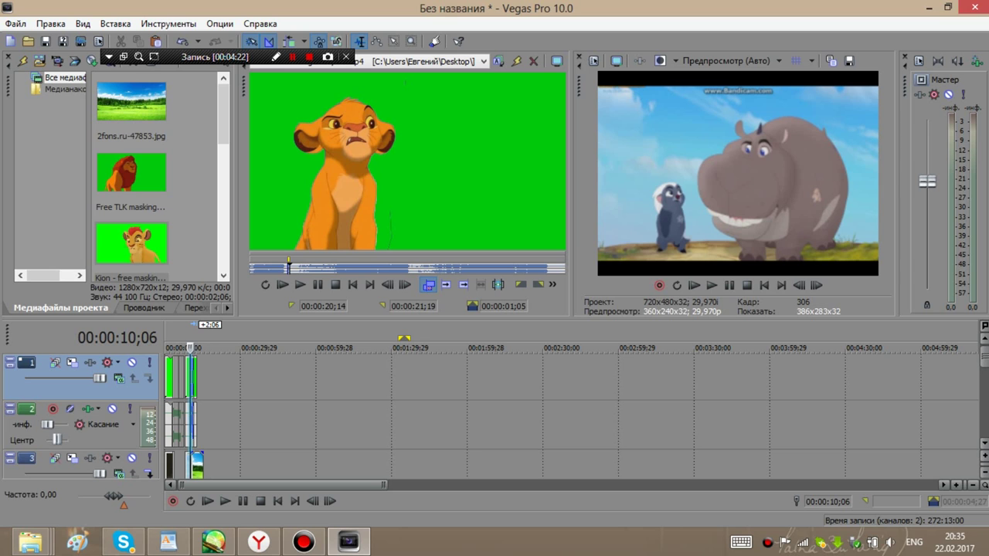
drag(190, 348, 211, 347)
click(190, 348)
click(183, 348)
click(190, 348)
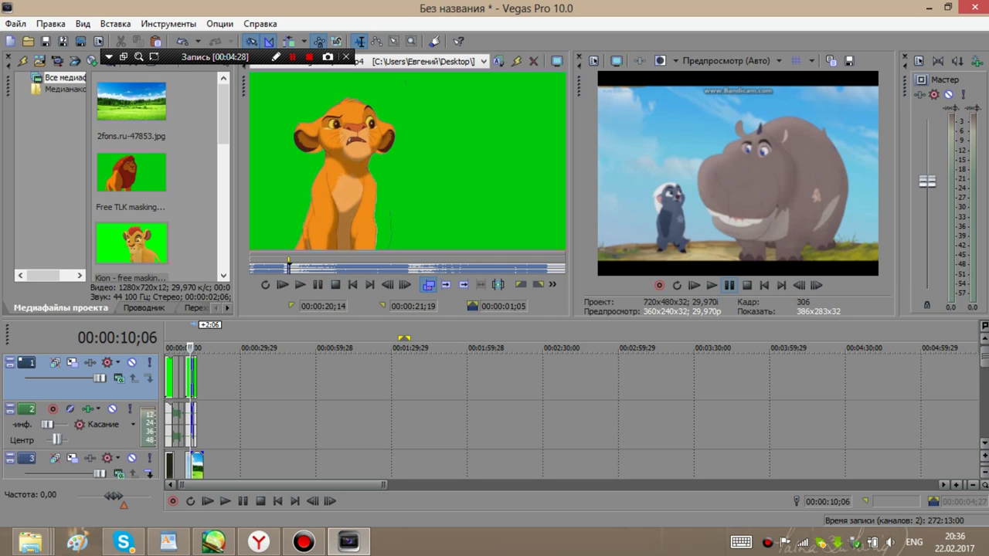
key(space)
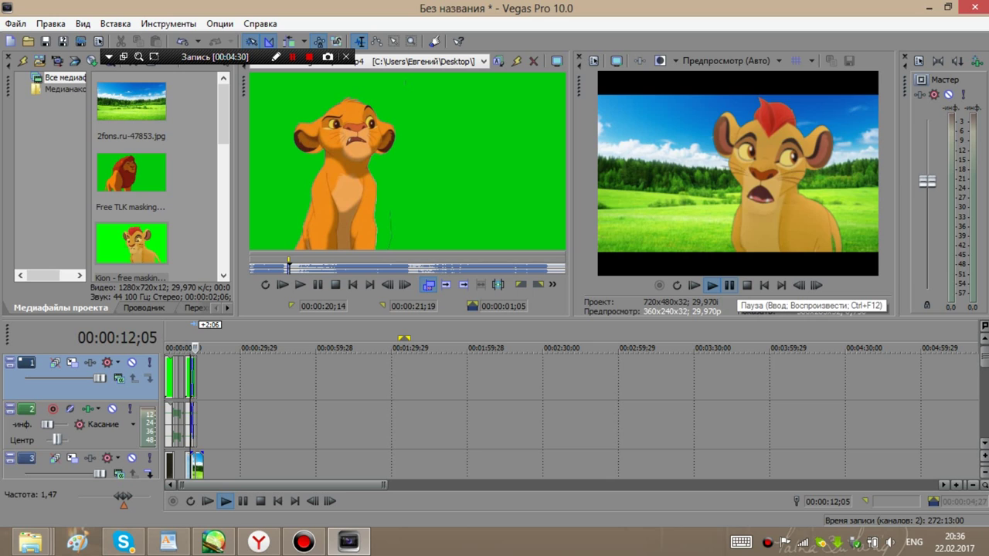
click(746, 285)
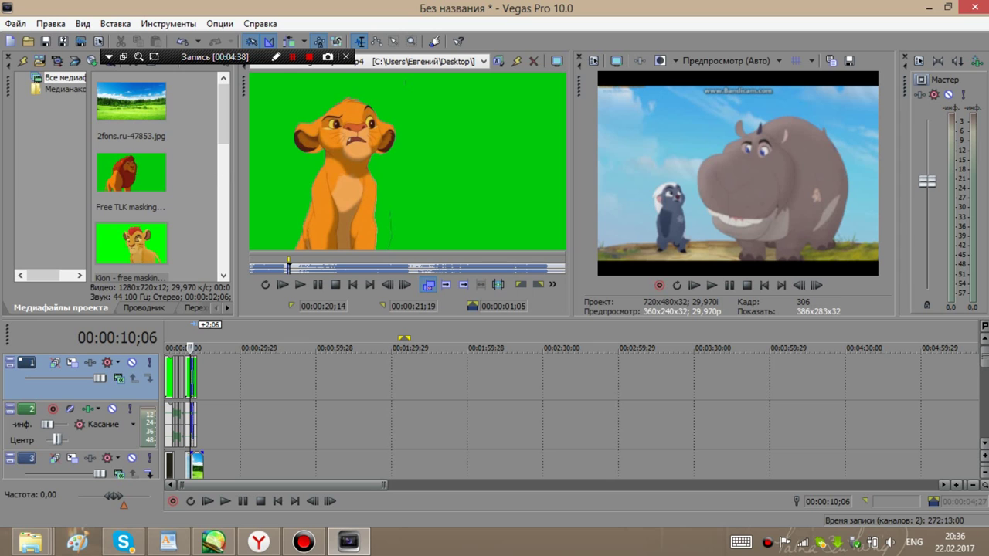
key(shift+F12)
click(276, 56)
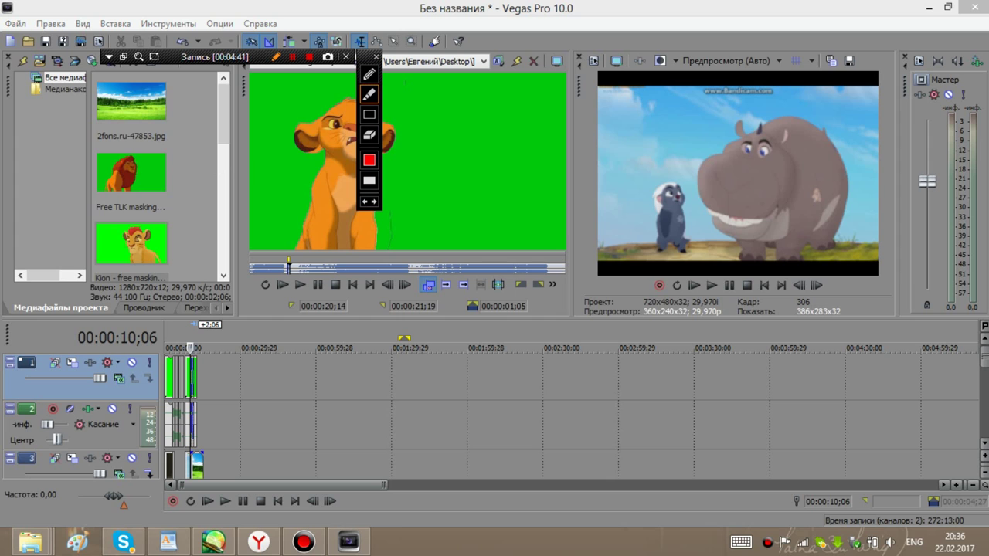
drag(270, 354, 254, 455)
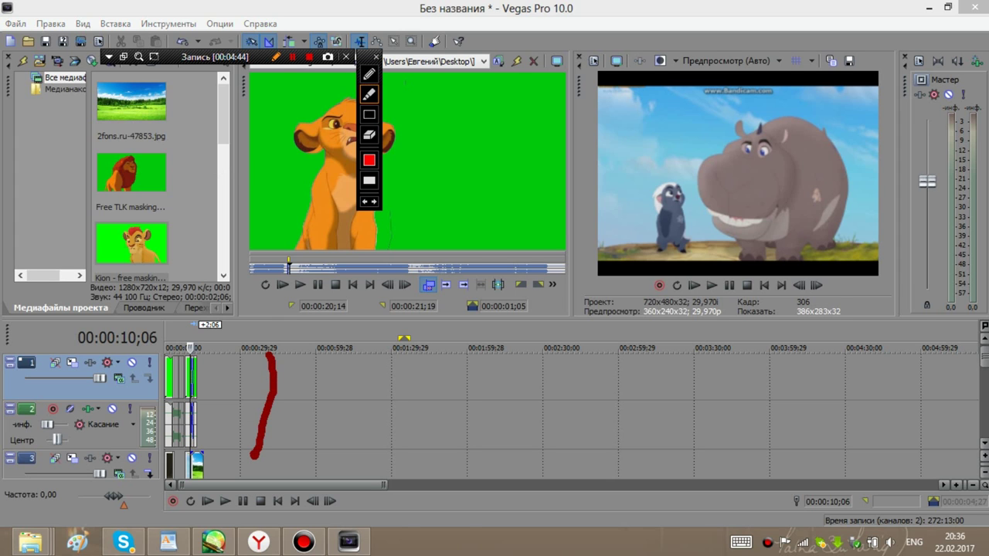
mouse_move(271, 362)
mouse_down()
mouse_move(241, 380)
mouse_move(249, 393)
mouse_move(270, 392)
mouse_move(211, 430)
mouse_up()
drag(350, 366, 348, 449)
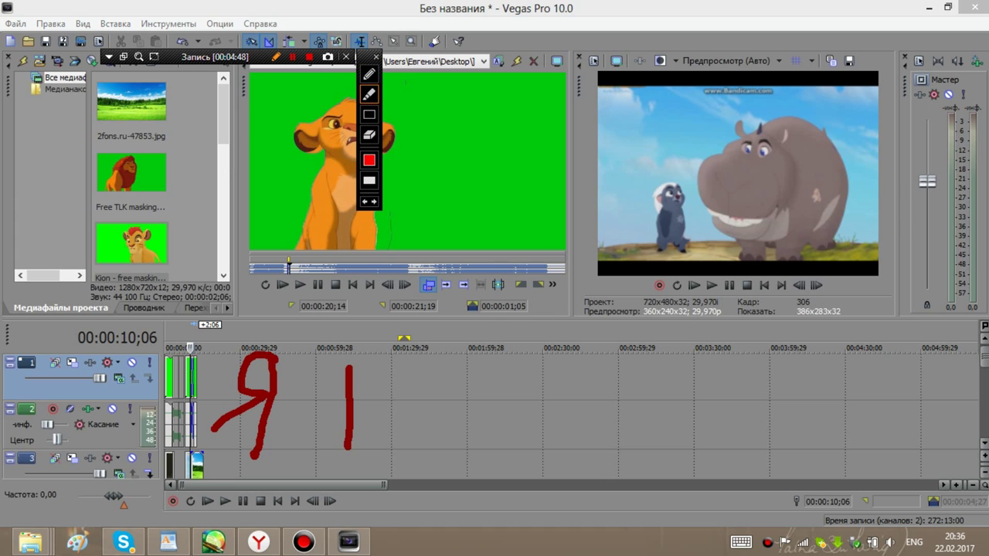
mouse_move(351, 366)
mouse_down()
mouse_move(362, 458)
mouse_move(337, 442)
mouse_up()
mouse_move(429, 451)
mouse_down()
mouse_move(463, 386)
mouse_move(478, 466)
mouse_up()
drag(431, 429, 471, 436)
mouse_move(559, 393)
mouse_down()
mouse_move(516, 388)
mouse_move(541, 444)
mouse_move(547, 439)
mouse_up()
mouse_move(632, 464)
mouse_down()
mouse_move(623, 384)
mouse_move(632, 381)
mouse_move(647, 408)
mouse_move(683, 400)
mouse_move(670, 438)
mouse_move(625, 465)
mouse_up()
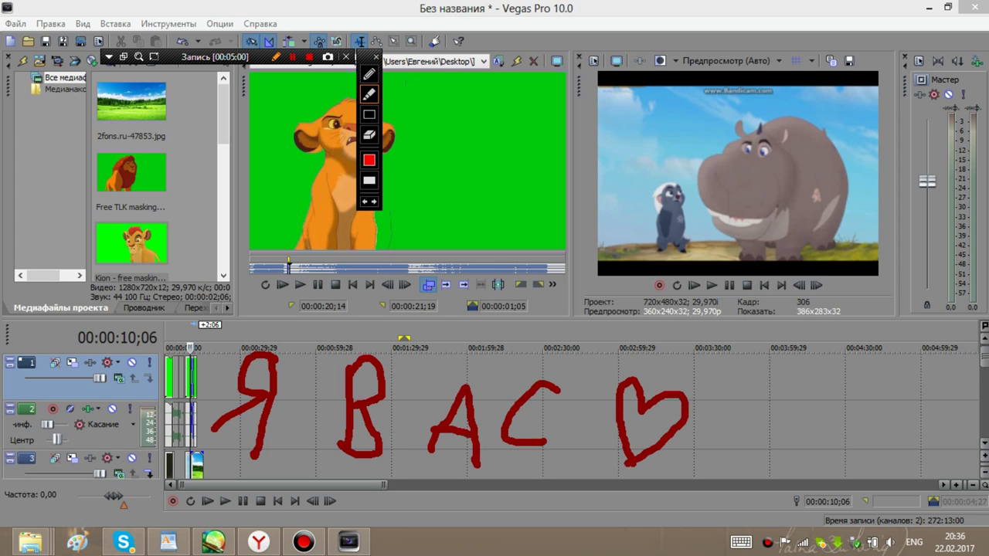
drag(657, 434, 671, 419)
mouse_move(717, 404)
mouse_down()
mouse_move(735, 384)
mouse_move(744, 404)
mouse_move(790, 388)
mouse_move(795, 425)
mouse_move(735, 433)
mouse_move(758, 440)
mouse_move(734, 469)
mouse_move(777, 466)
mouse_move(788, 430)
mouse_move(782, 459)
mouse_up()
mouse_move(710, 415)
mouse_down()
mouse_move(723, 430)
mouse_move(698, 443)
mouse_move(743, 454)
mouse_up()
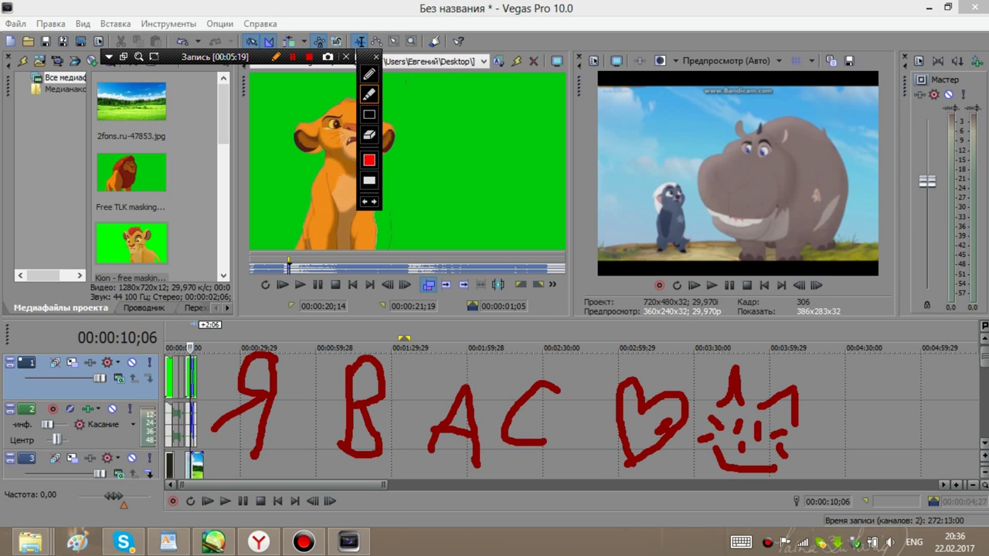
drag(708, 450, 686, 457)
drag(767, 452, 782, 479)
click(277, 57)
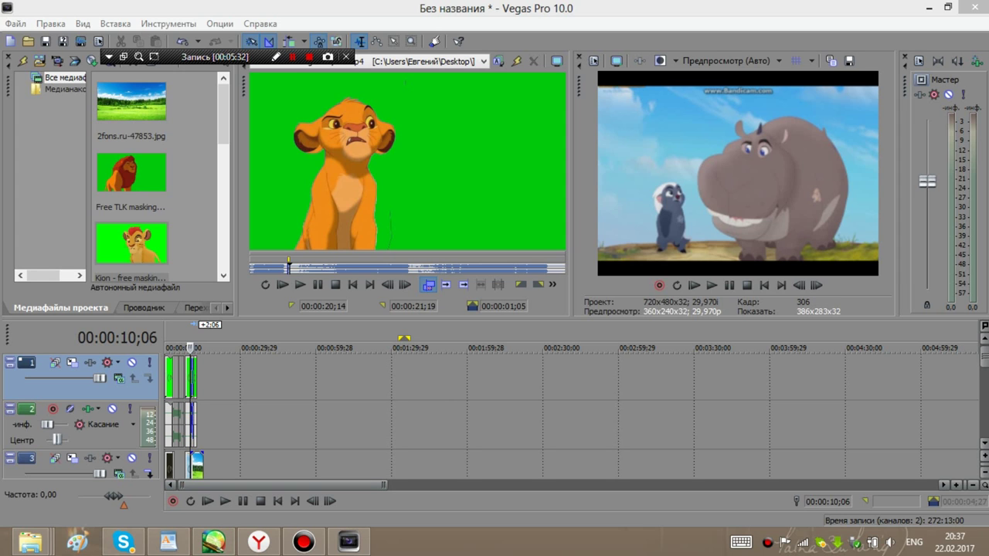
Step: Shorten the meadow image on track 3 by 2;24 from its end, matching the end of the Kion clip
drag(203, 465, 196, 465)
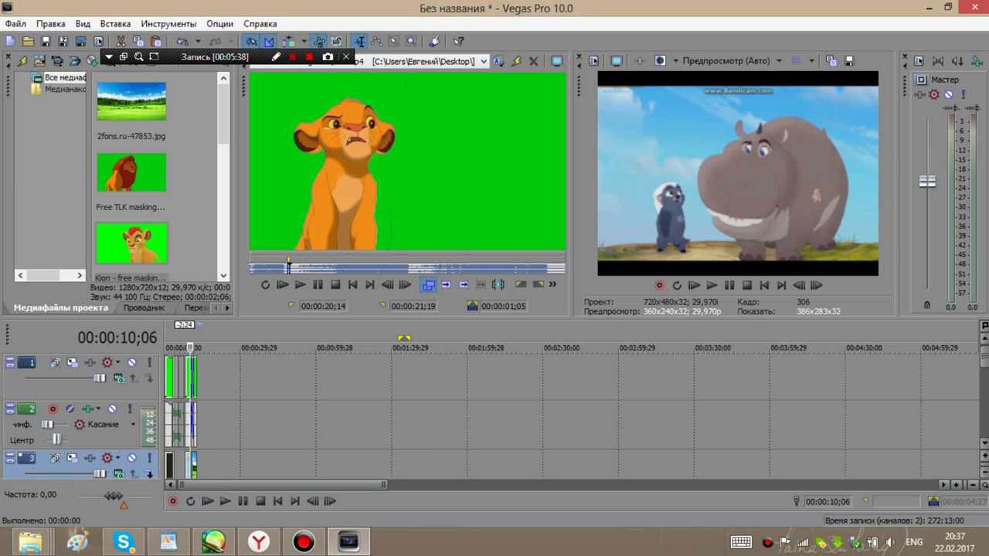
Step: Place the playhead at 00:00:12;18, at the end of the Kion clip on track 1
click(212, 379)
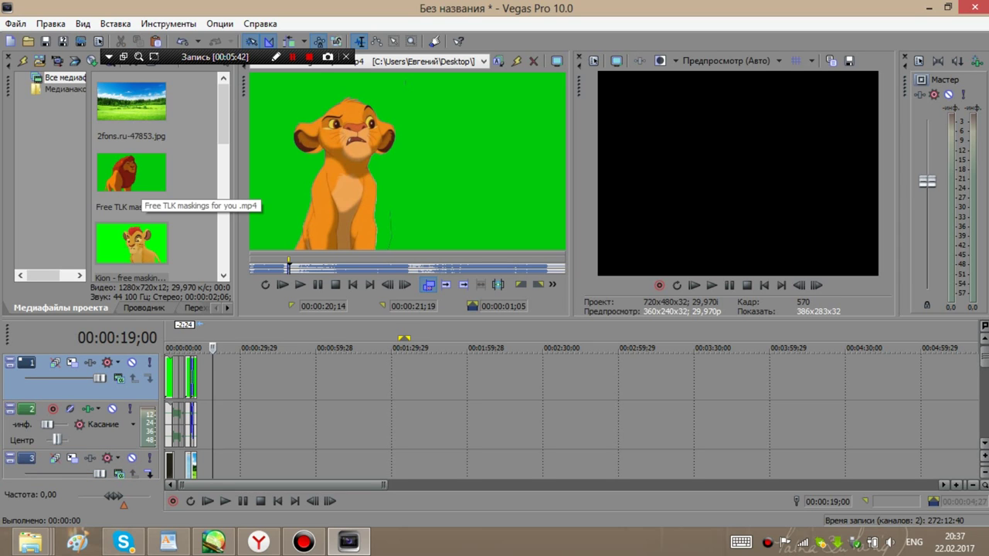
click(197, 379)
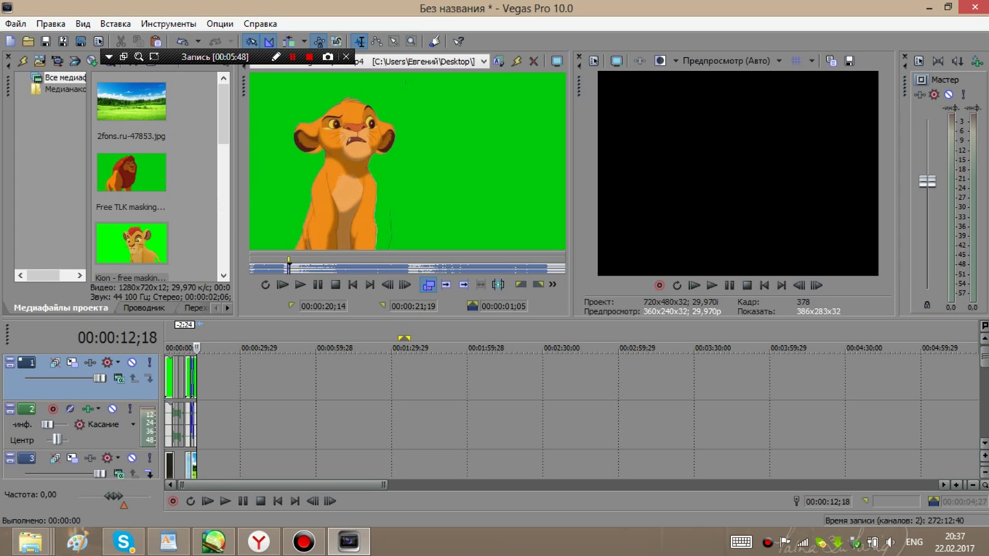
Step: Extend the meadow image on track 3 by 2;09 past the end of the Kion clip, keeping the playhead at 00:00:12;18
drag(196, 466, 202, 465)
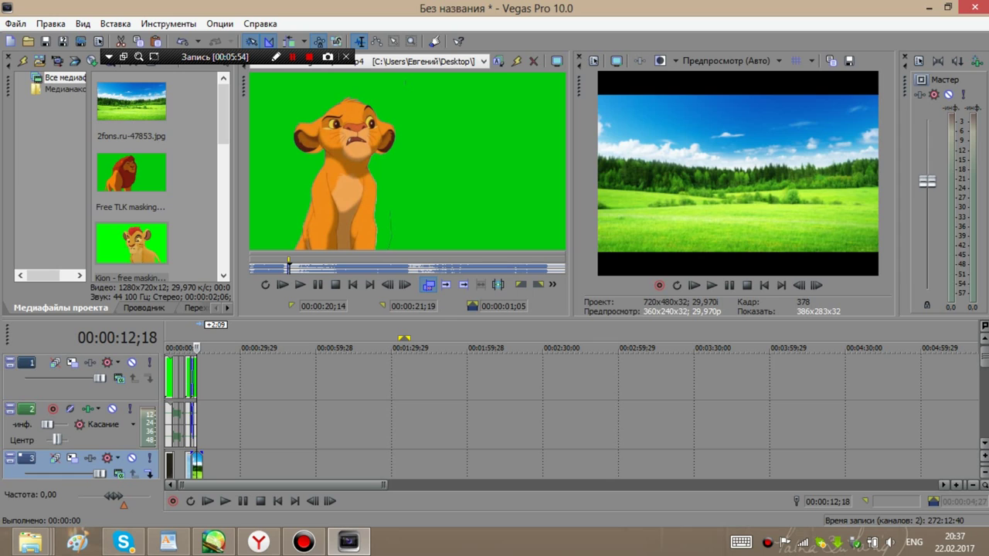
click(203, 427)
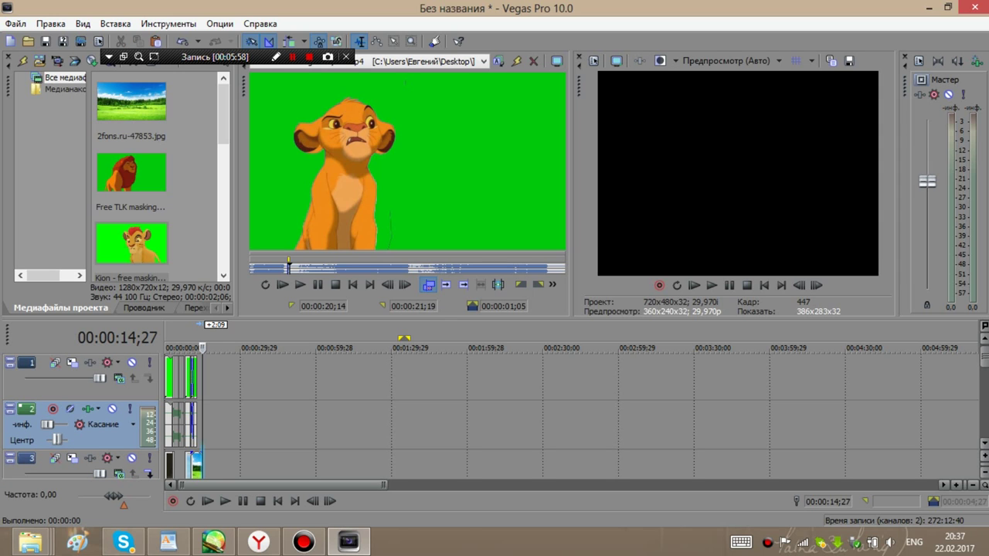
click(197, 426)
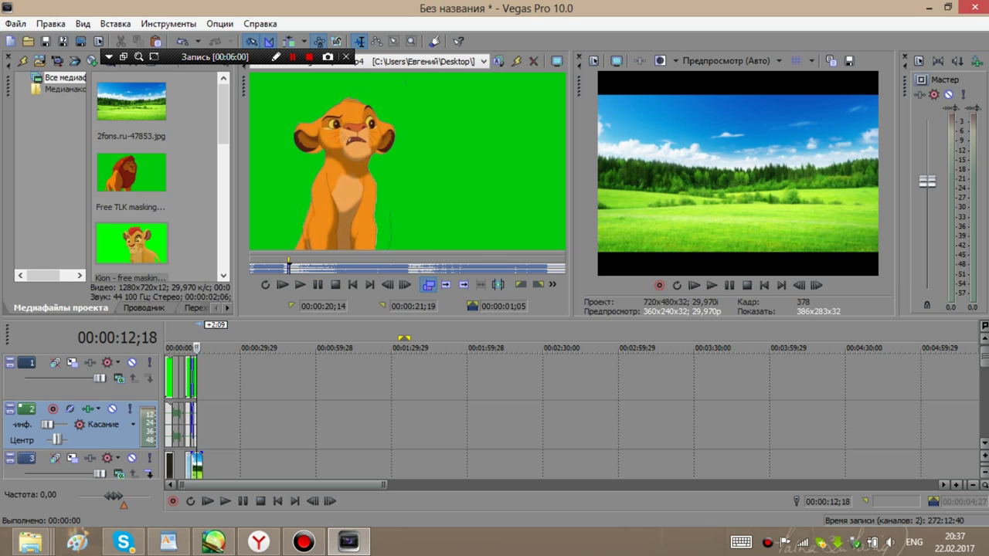
right_click(204, 386)
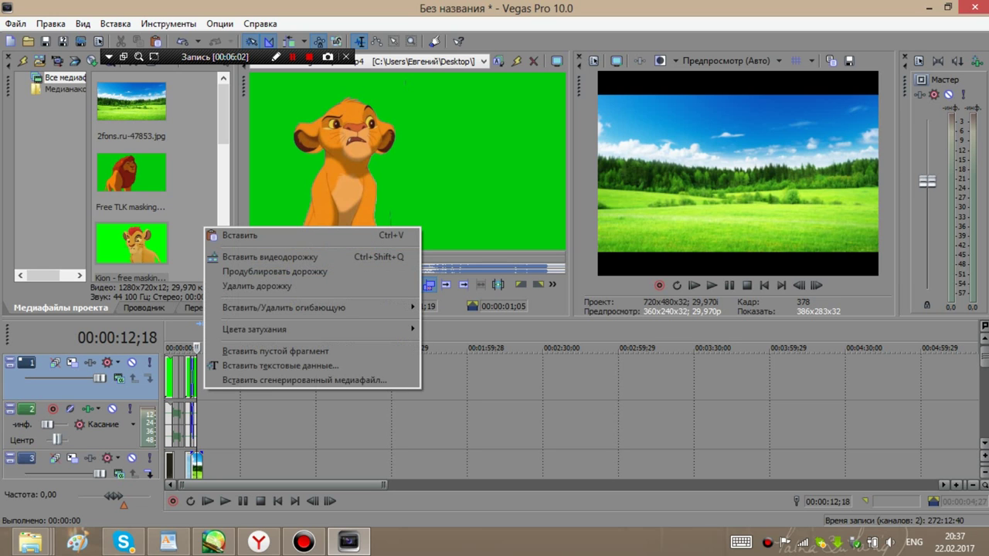
Step: Browse the video effects available for the meadow image on track 3, and cancel without adding one
right_click(197, 462)
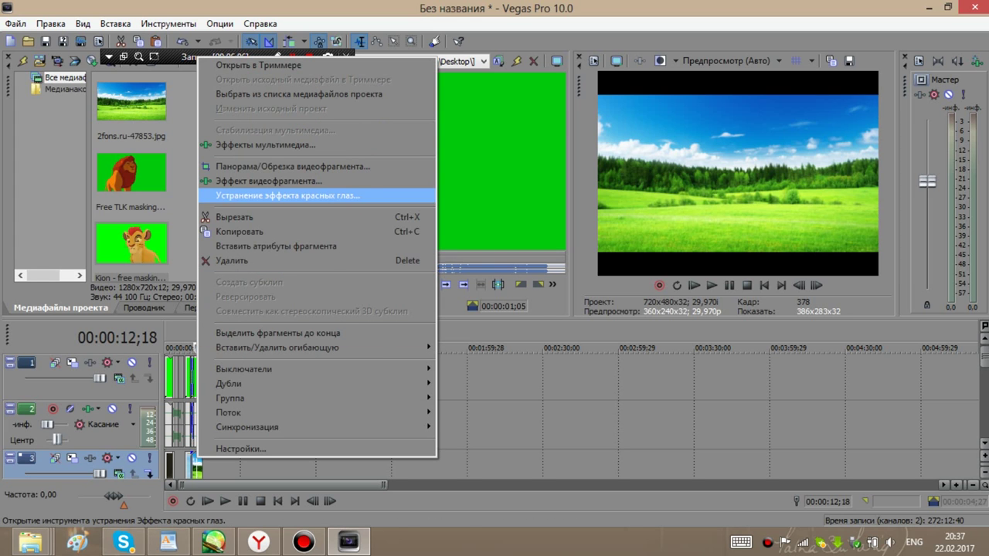
click(268, 181)
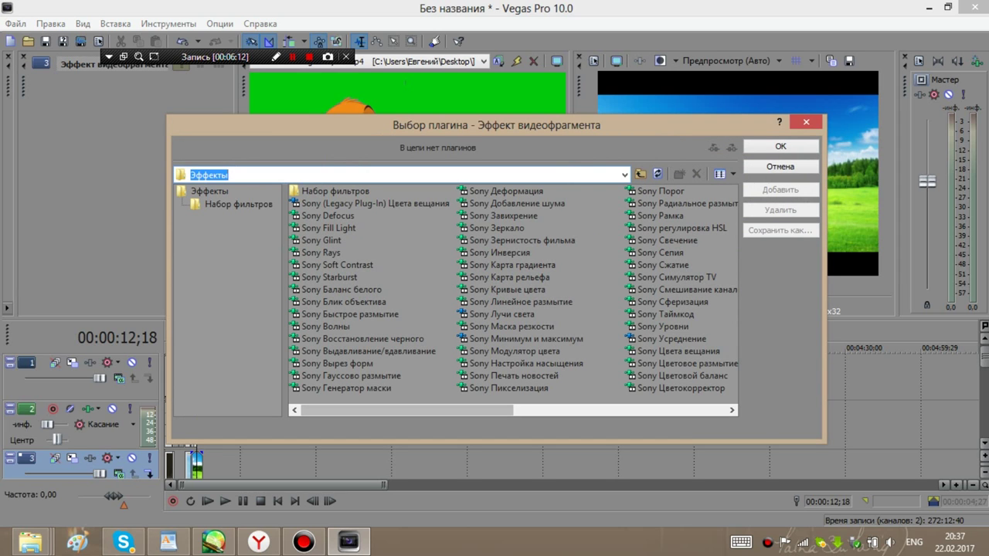
drag(407, 410, 490, 410)
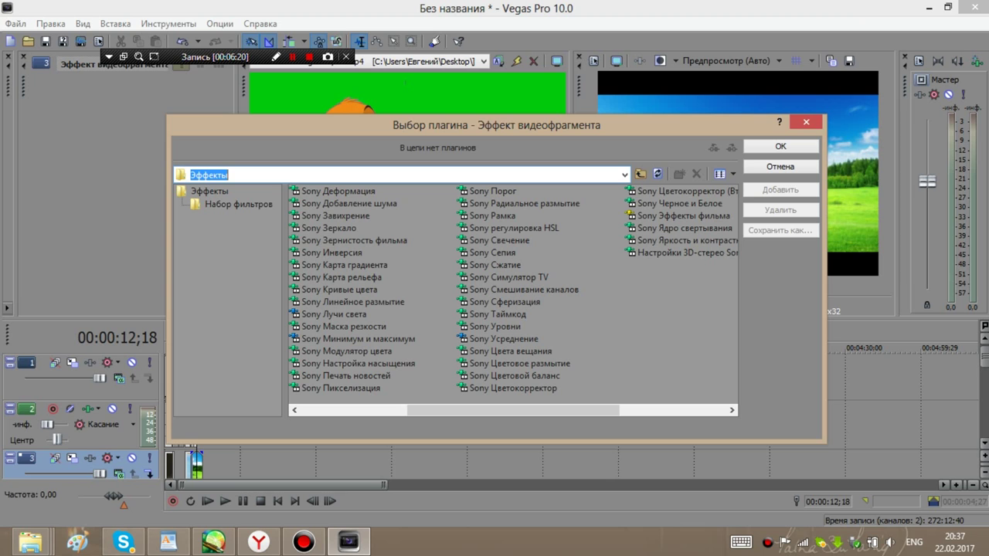
drag(513, 410, 406, 410)
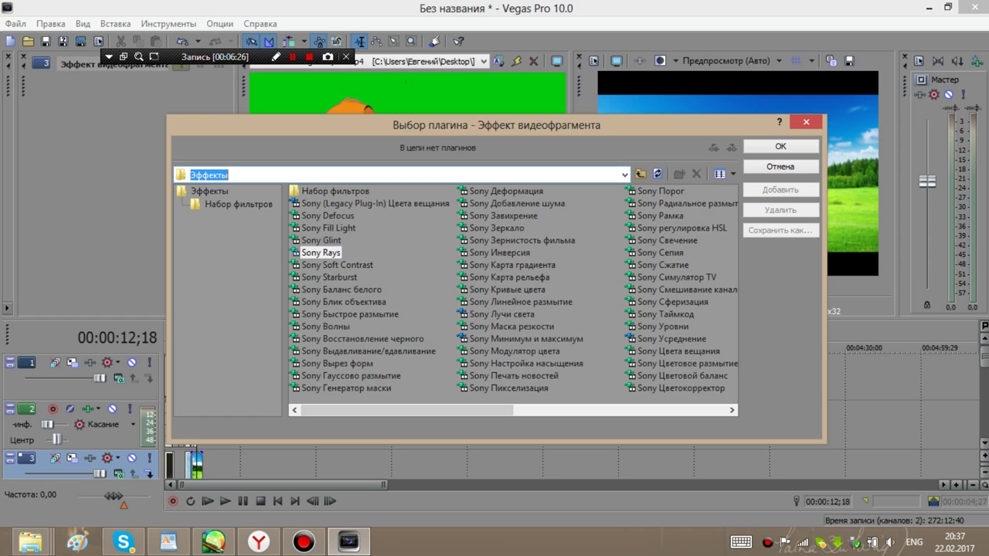
drag(321, 252, 322, 333)
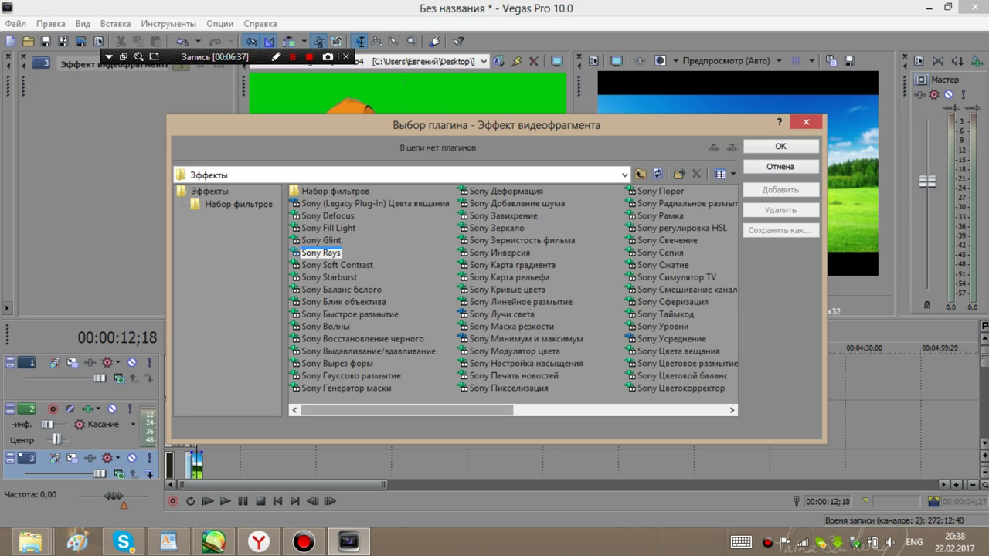
drag(407, 410, 513, 410)
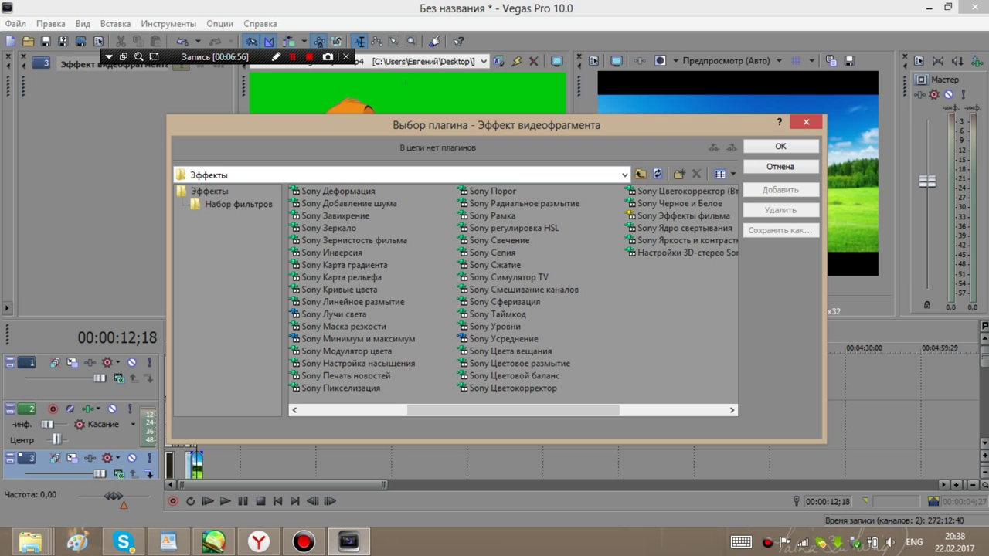
click(780, 167)
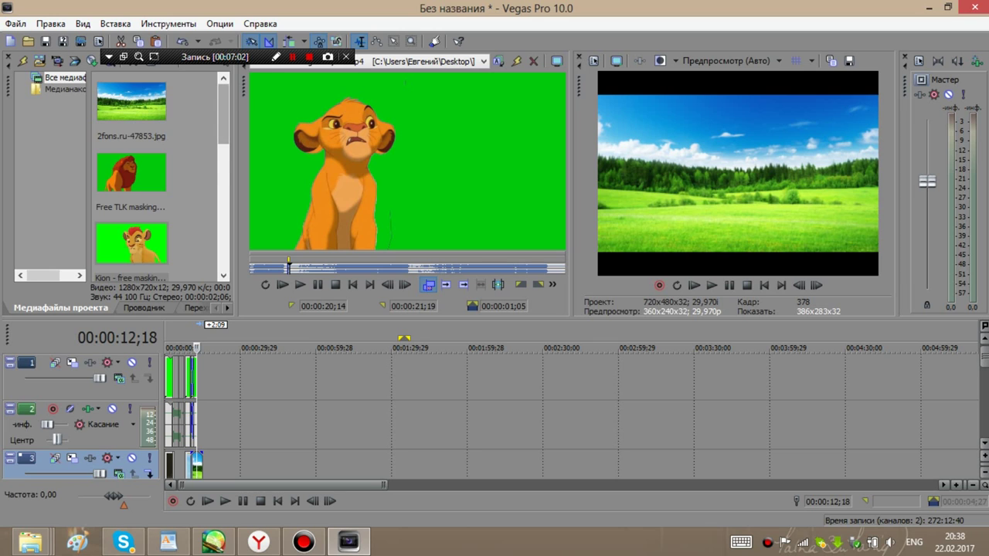
Step: Look through all the clips and images in the project media
scroll(224, 115, down, 2)
scroll(158, 178, up, 3)
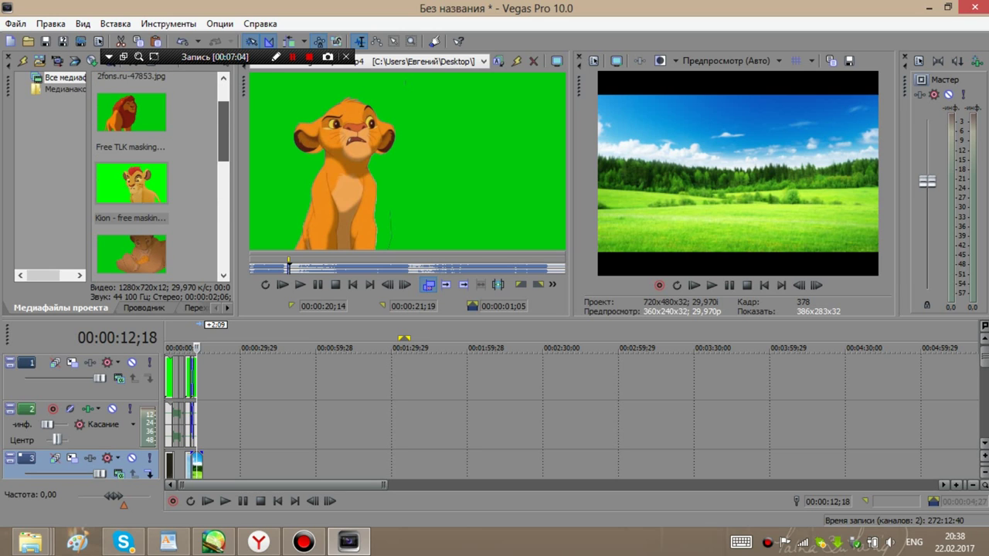
scroll(131, 178, down, 5)
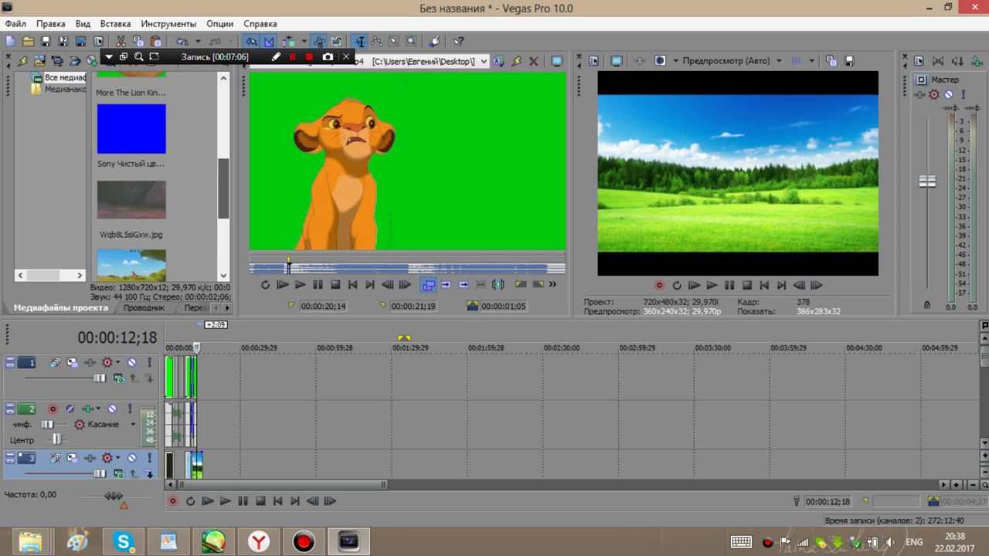
scroll(132, 178, down, 3)
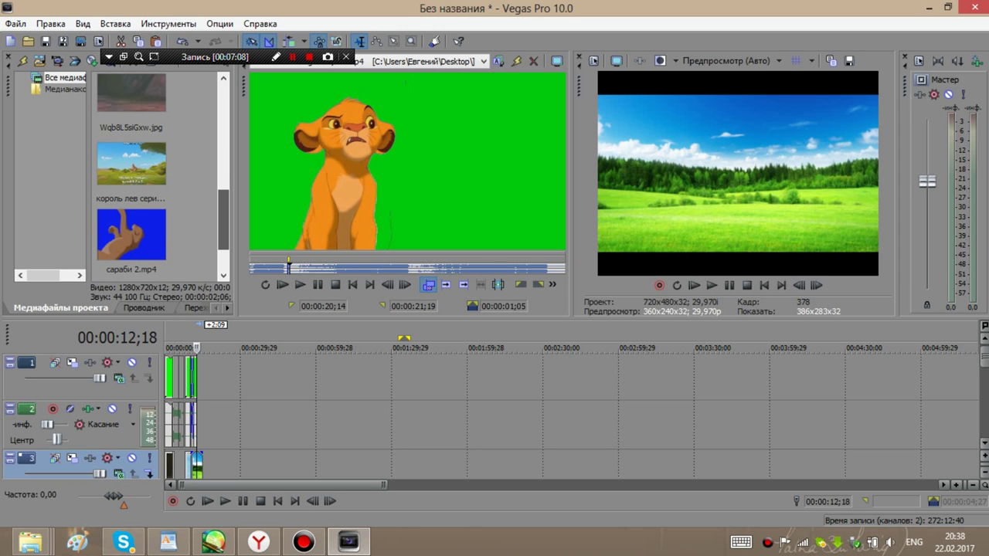
scroll(131, 177, down, 1)
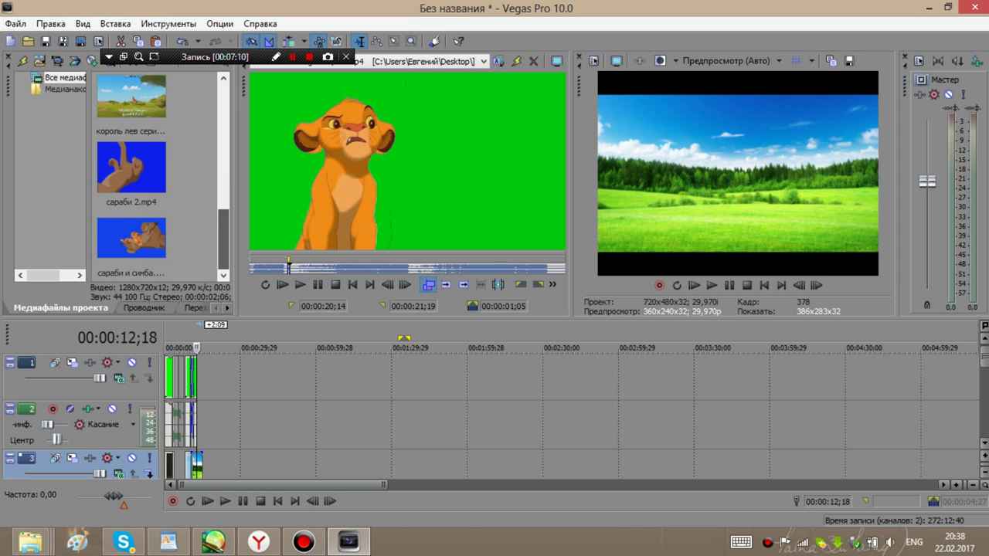
scroll(131, 177, up, 3)
scroll(131, 178, up, 2)
scroll(132, 178, up, 1)
scroll(132, 177, down, 4)
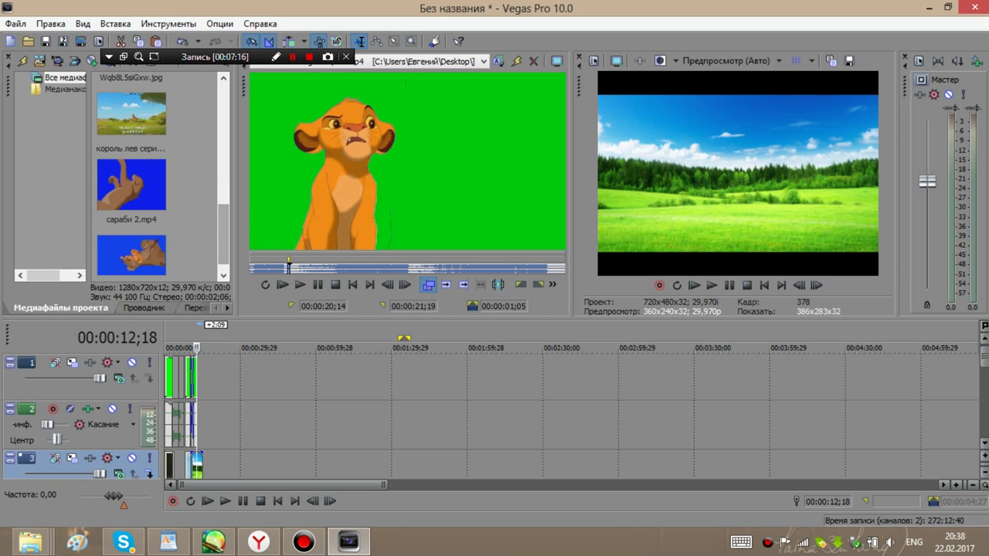
scroll(131, 177, up, 4)
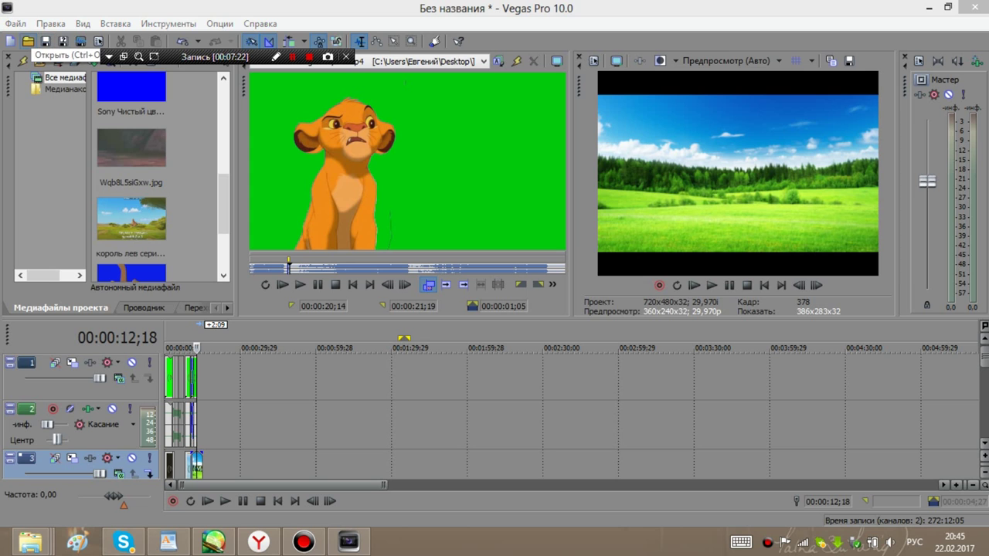
click(28, 42)
click(29, 41)
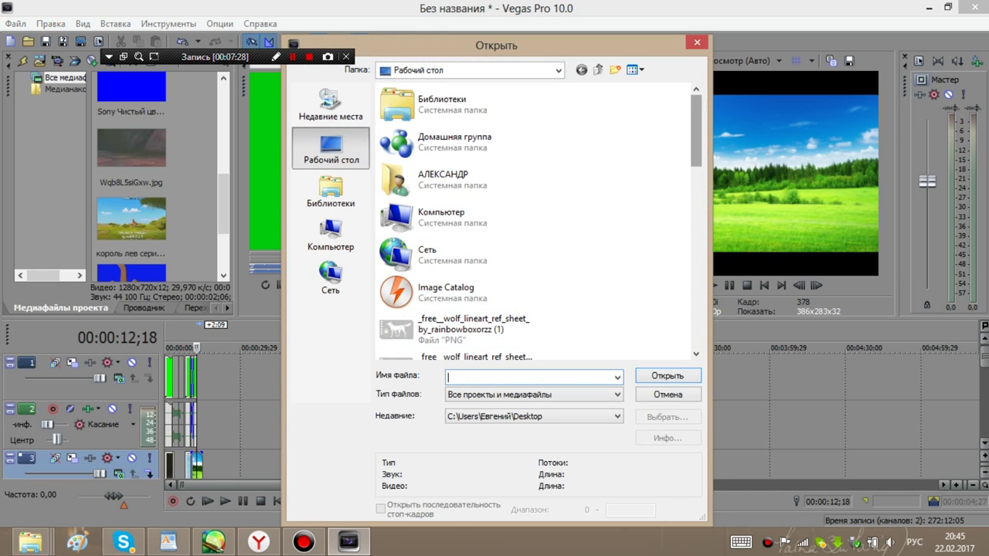
scroll(541, 222, down, 3)
scroll(533, 222, down, 2)
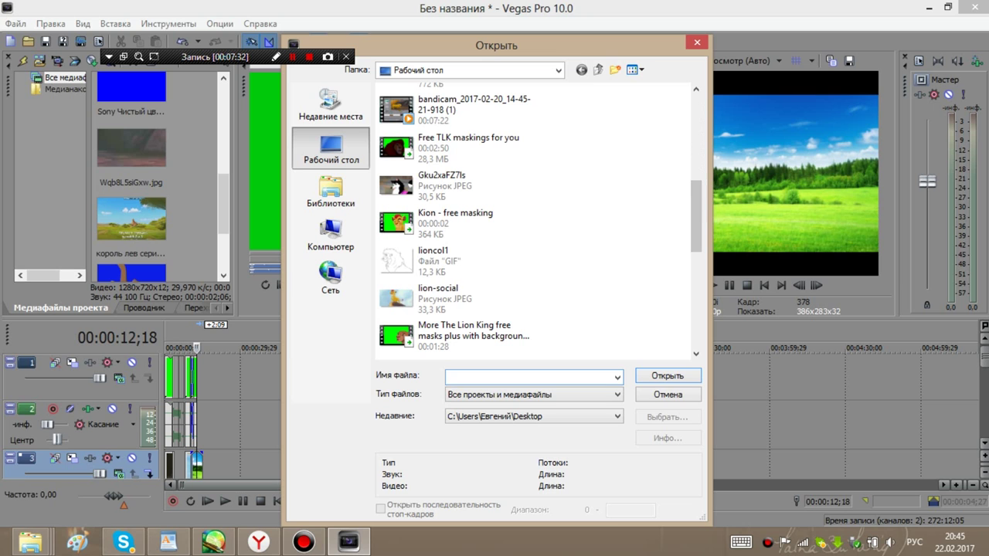
click(697, 42)
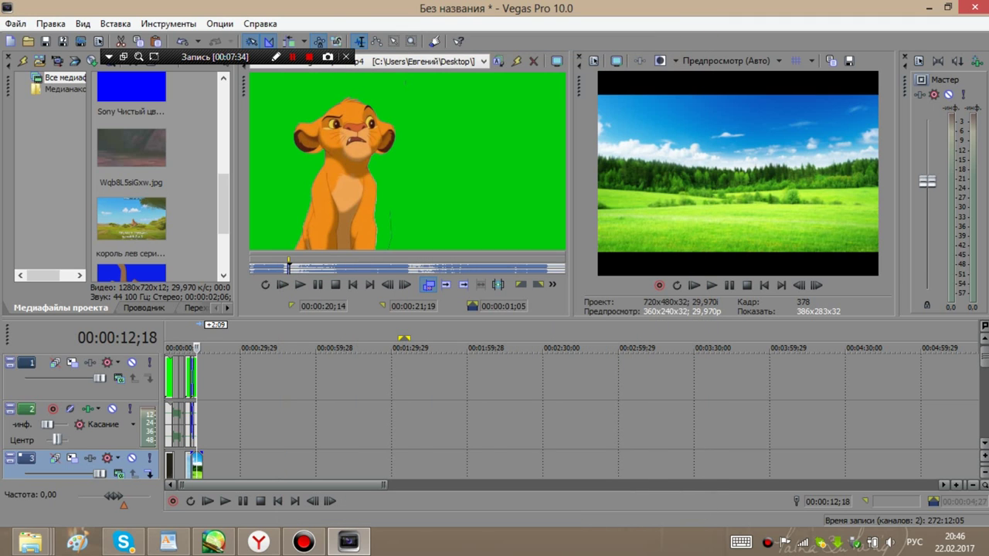
Step: Shorten the meadow image on track 3 by 2;09, back to the end of the Kion clip
drag(202, 466, 197, 466)
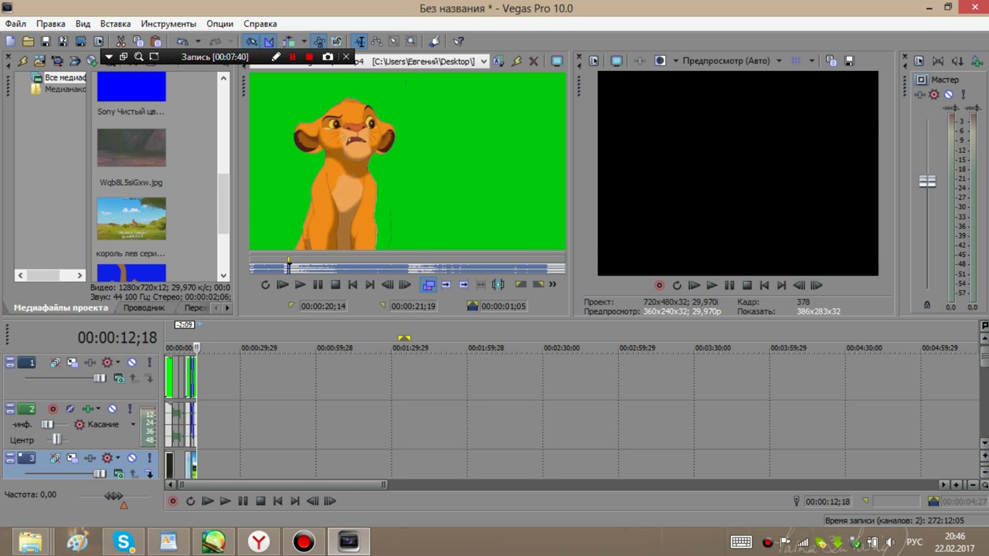
Step: Import the desktop video Хранитель лев (ТВ версия) _ Мультфильмы Disney про животных.mp4 onto track 3 at 00:00:12;18
click(28, 41)
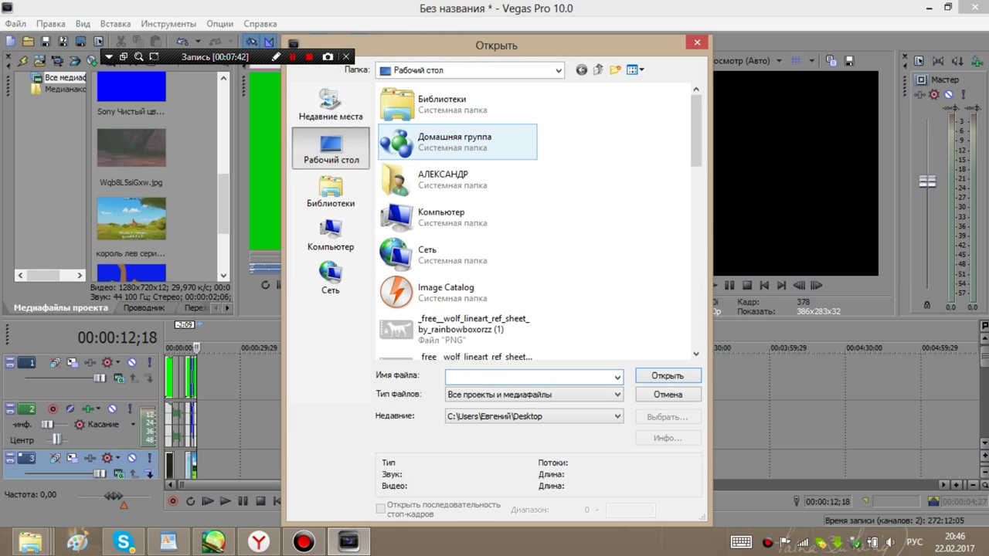
scroll(537, 220, down, 6)
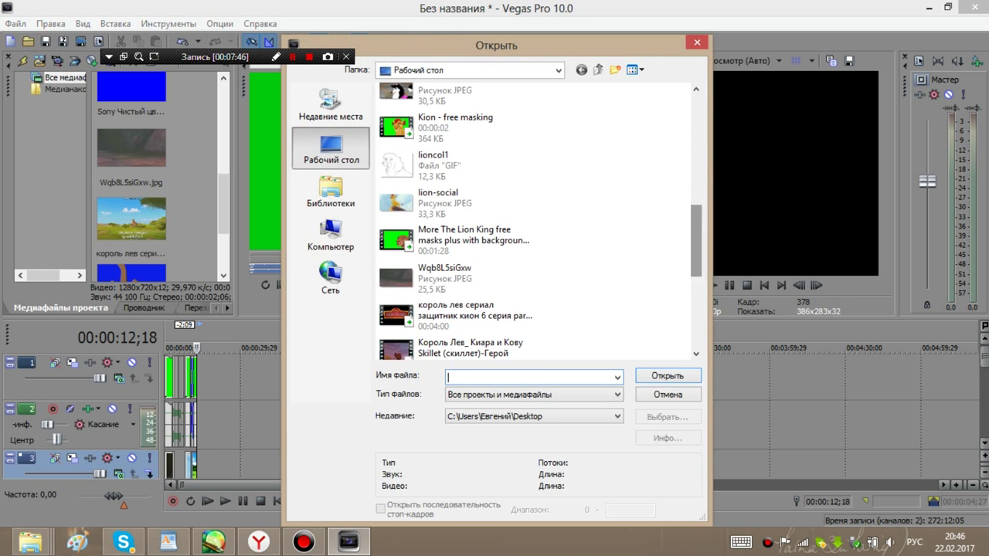
scroll(537, 225, down, 3)
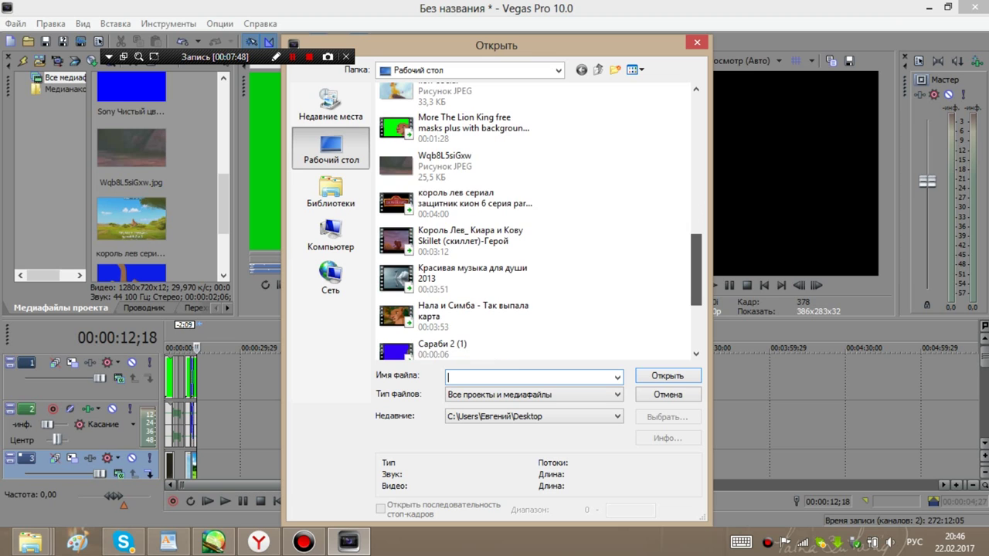
scroll(537, 220, down, 4)
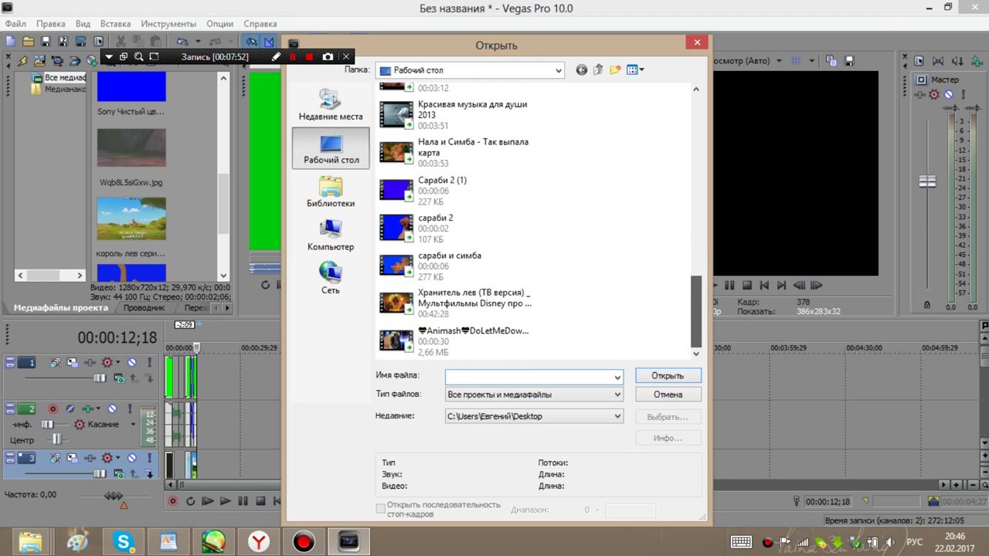
click(471, 302)
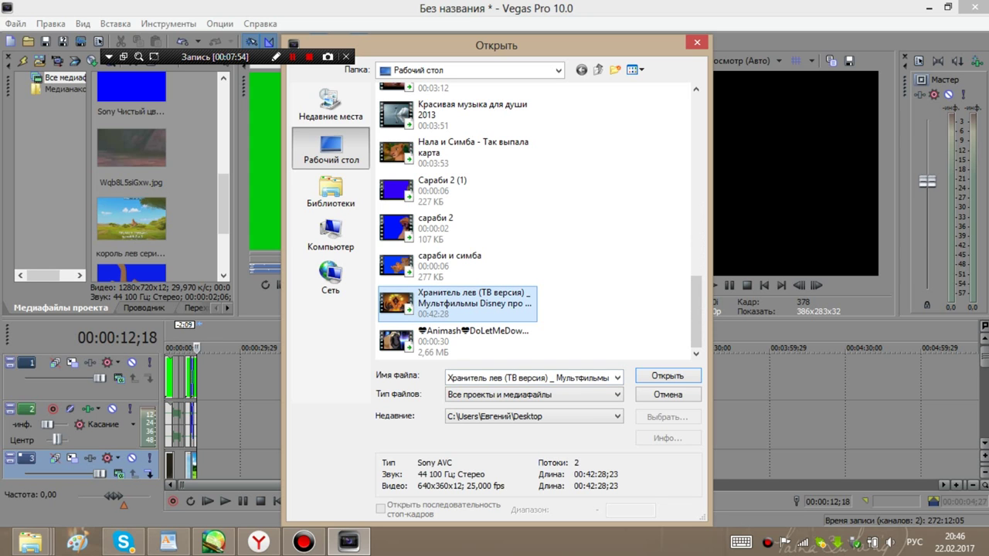
click(667, 375)
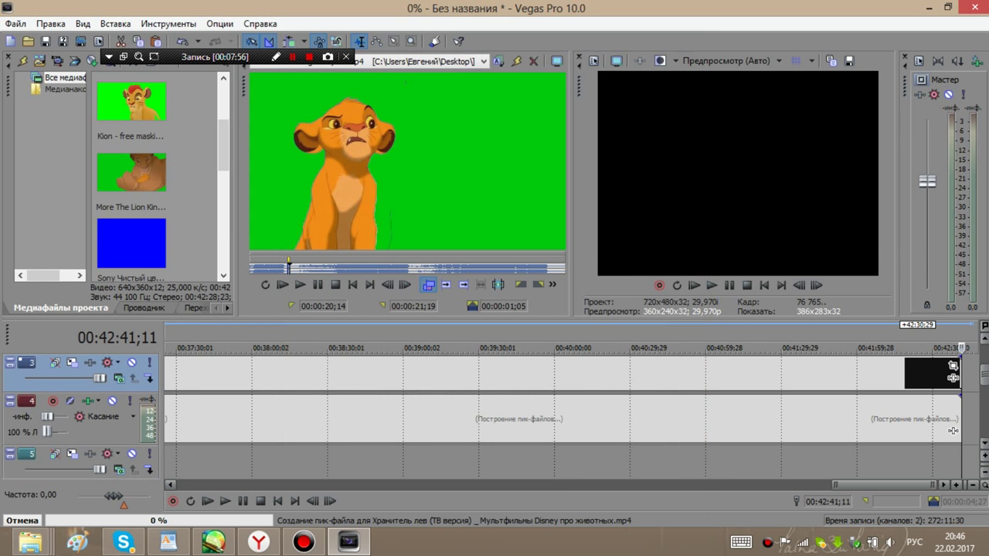
Step: Scrub the imported cartoon on track 3 to the scene at 00:36:14;28
click(242, 375)
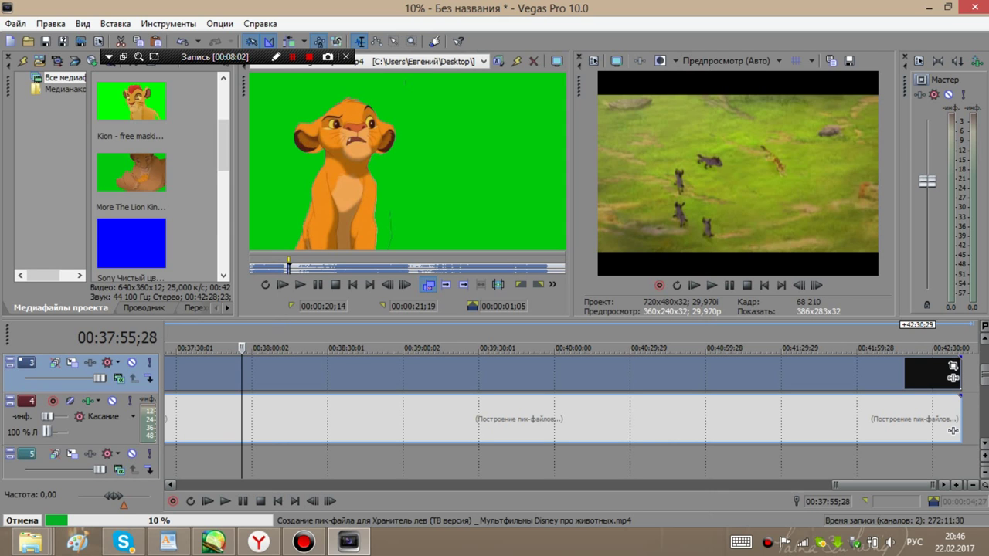
drag(883, 486, 792, 485)
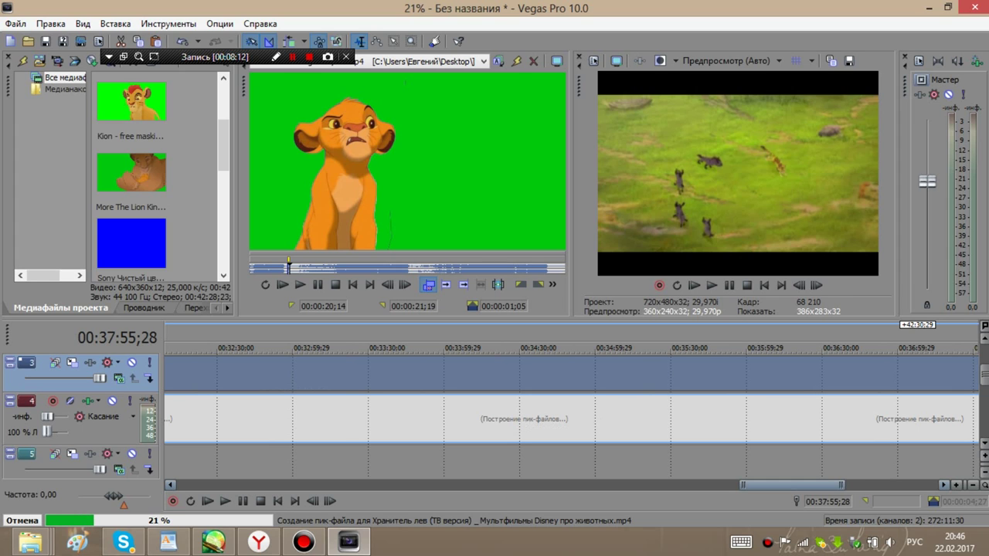
drag(792, 485, 853, 485)
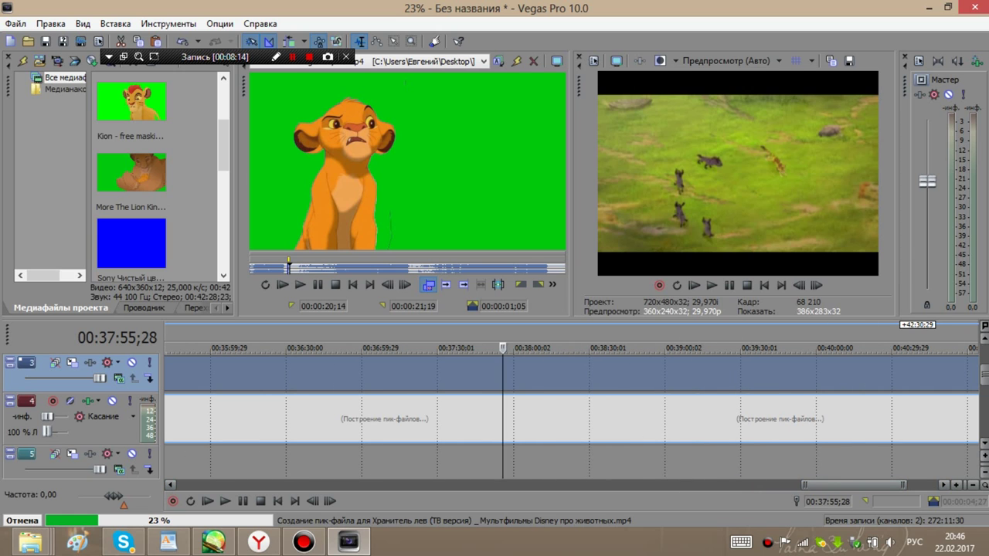
drag(502, 347, 248, 348)
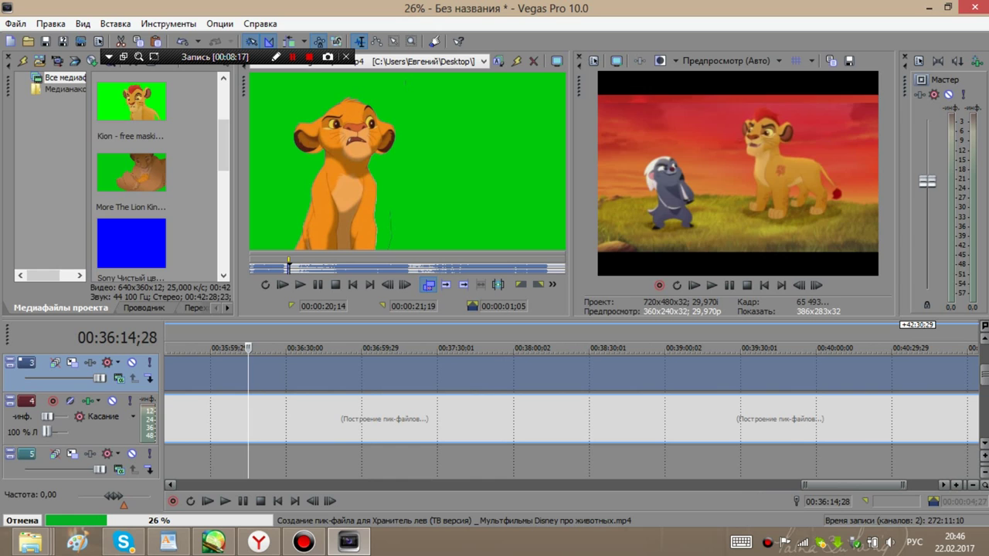
Step: Open the imported cartoon in the Trimmer and select its range from 00:00:00;00 to 00:01:57;11
right_click(297, 374)
click(340, 148)
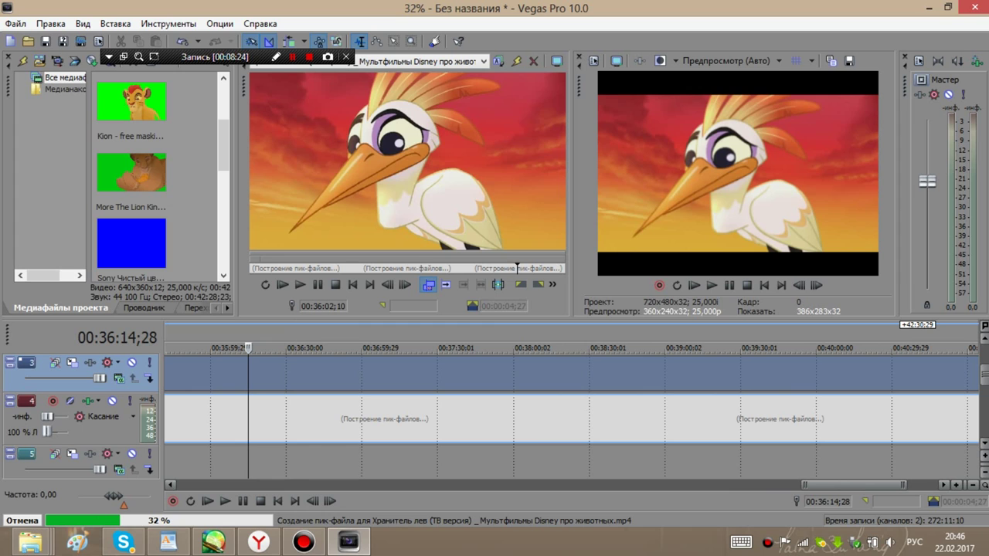
mouse_move(252, 269)
mouse_down()
mouse_move(264, 269)
mouse_move(248, 264)
mouse_up()
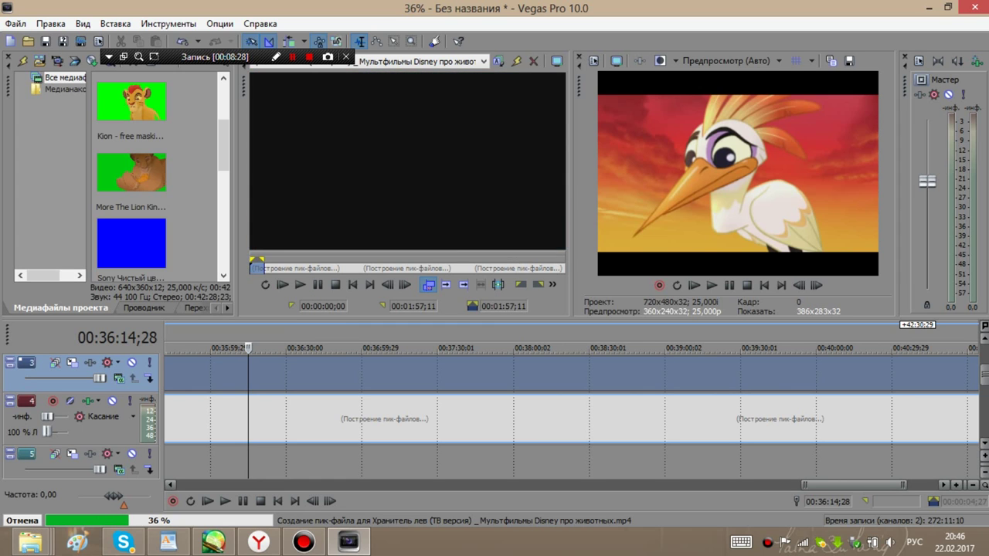
Step: Reselect the cartoon's fragment in the Trimmer, covering 00:04:30;04 to 00:05:58;06
mouse_move(251, 265)
mouse_down()
mouse_move(297, 267)
mouse_move(286, 266)
mouse_up()
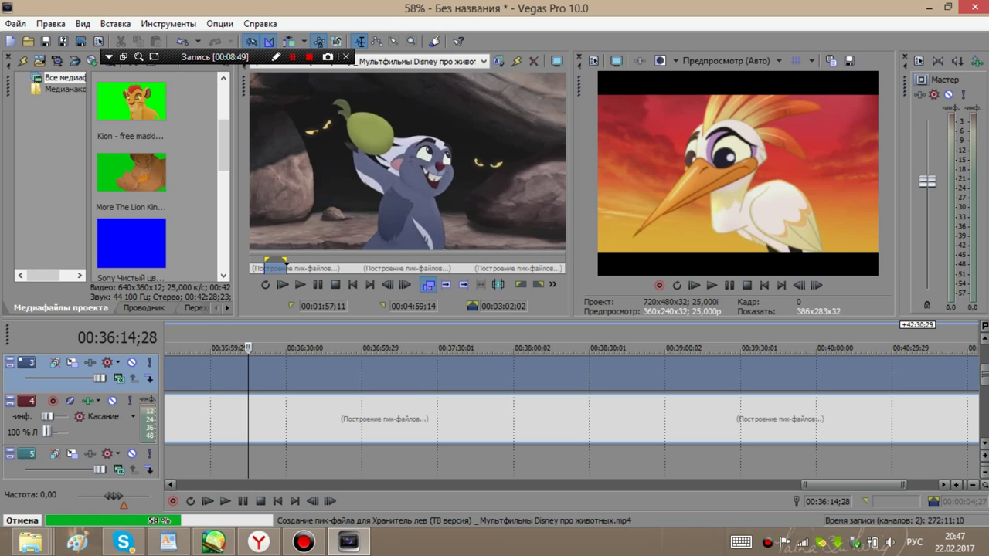
drag(286, 267, 290, 267)
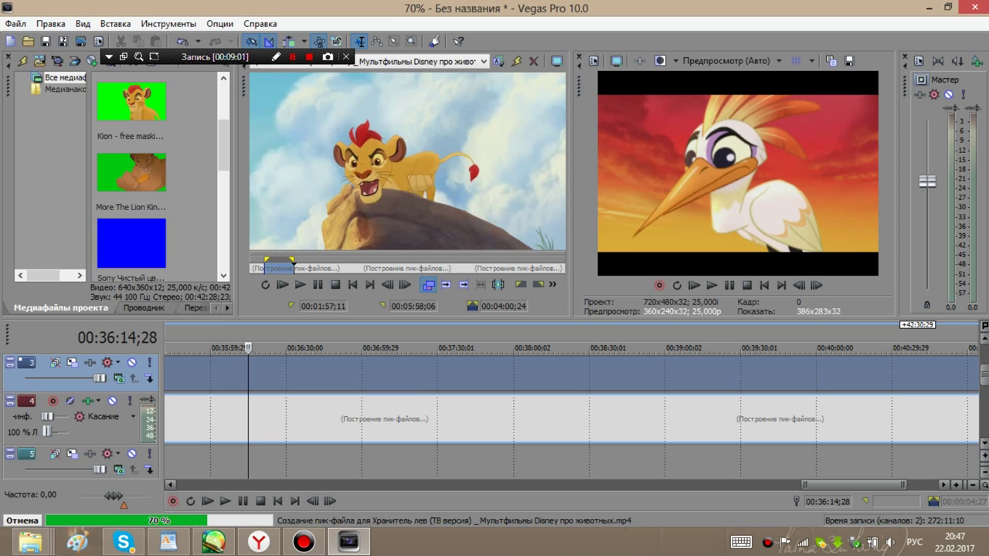
mouse_move(291, 266)
mouse_down()
mouse_move(272, 264)
mouse_move(294, 261)
mouse_up()
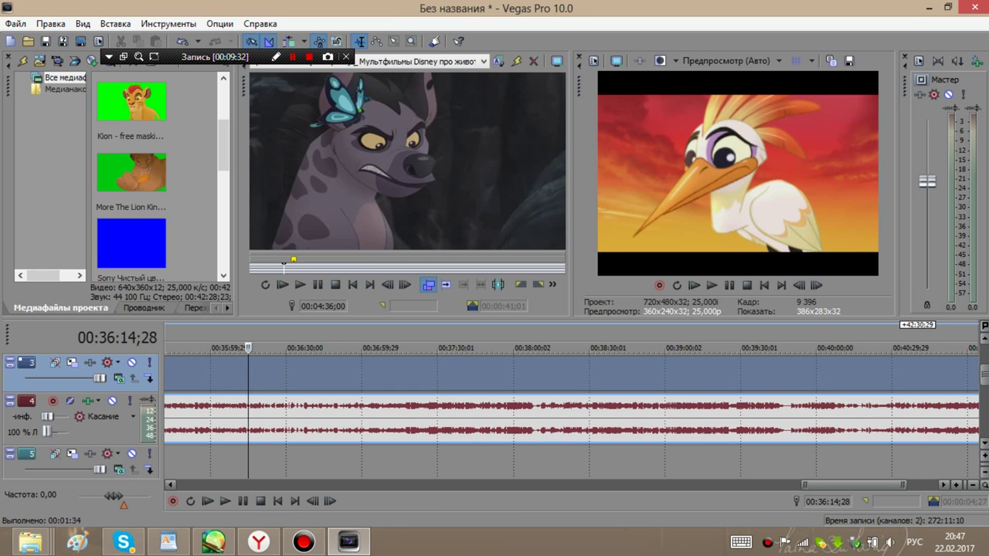
drag(284, 265, 291, 265)
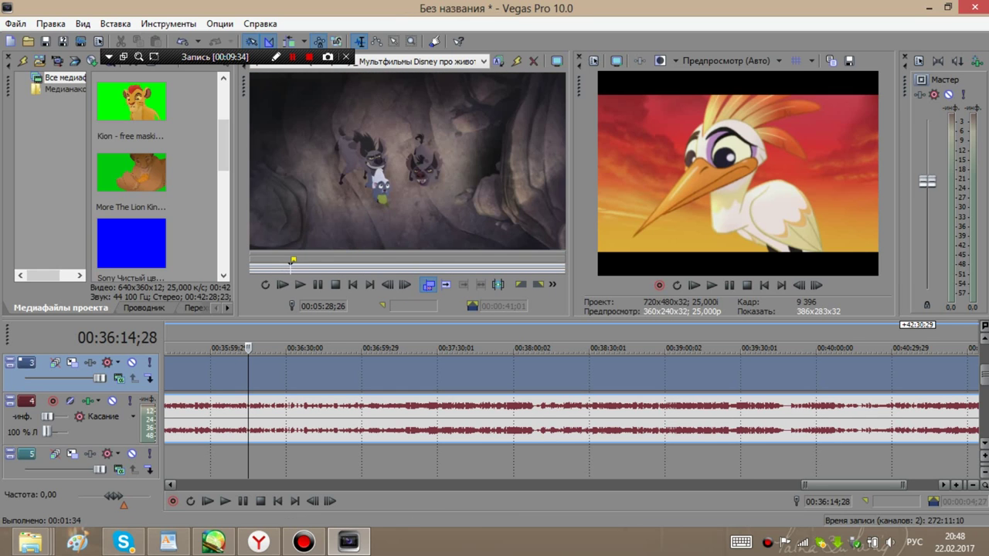
click(292, 265)
click(292, 56)
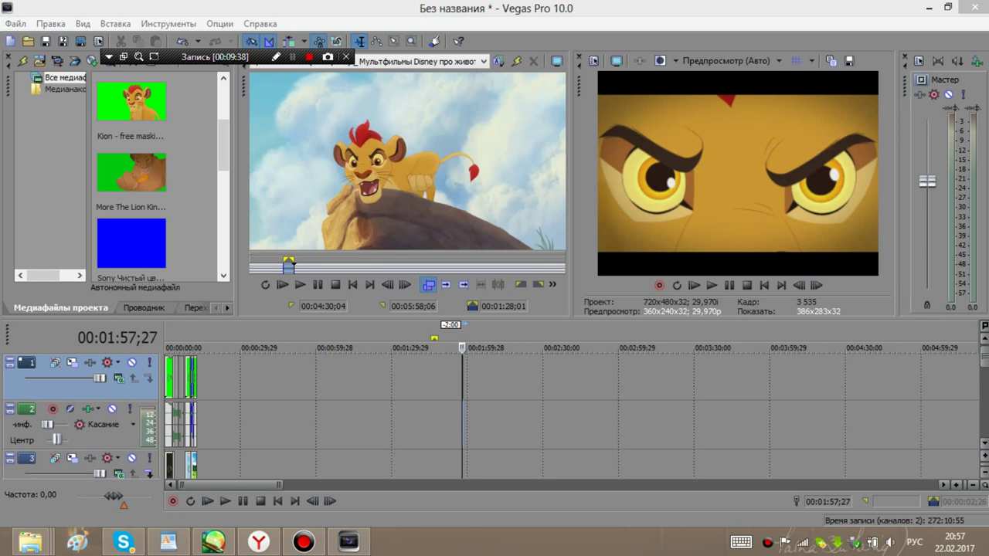
Step: Copy the short clip near 00:01:57;27 on tracks 1 and 2, and delete it from the timeline
right_click(463, 138)
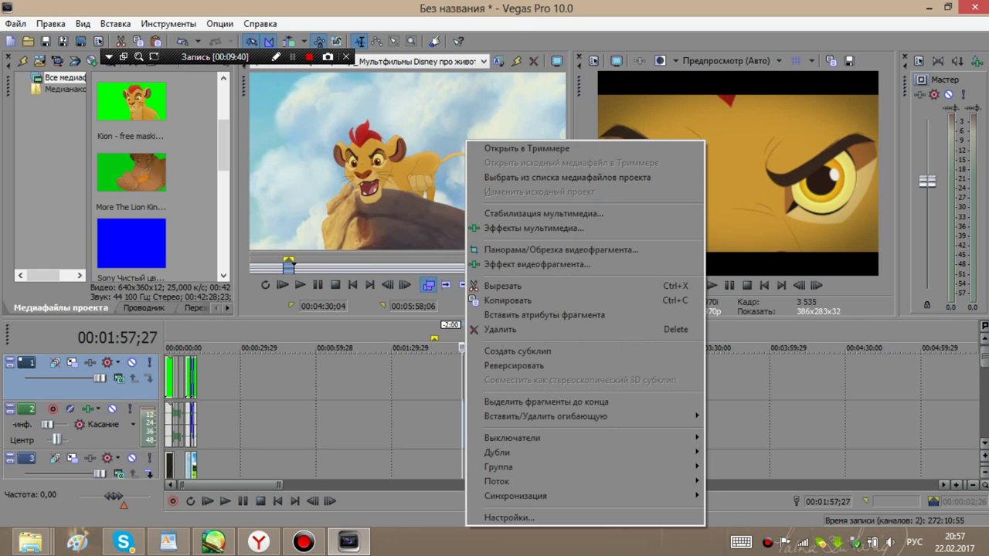
click(503, 300)
click(320, 378)
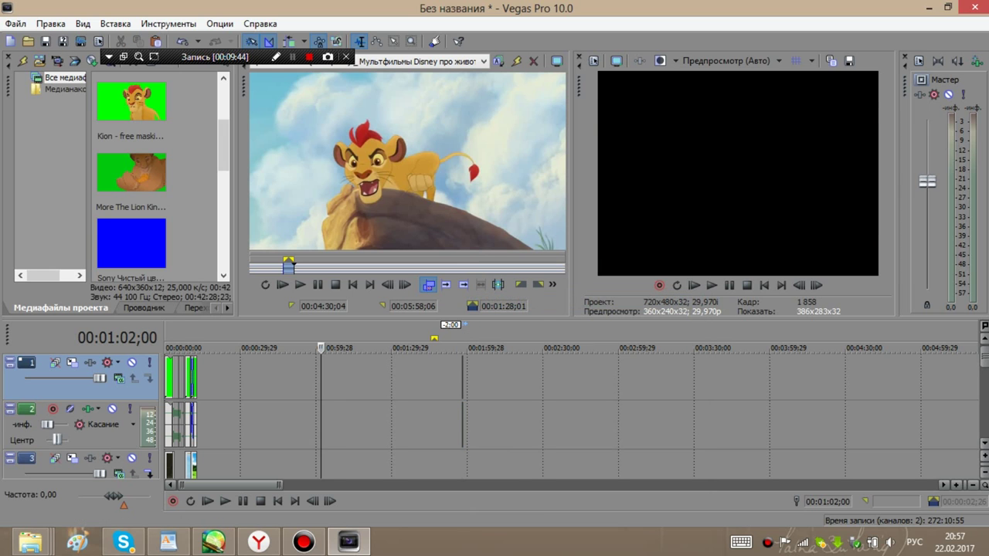
right_click(462, 425)
click(503, 329)
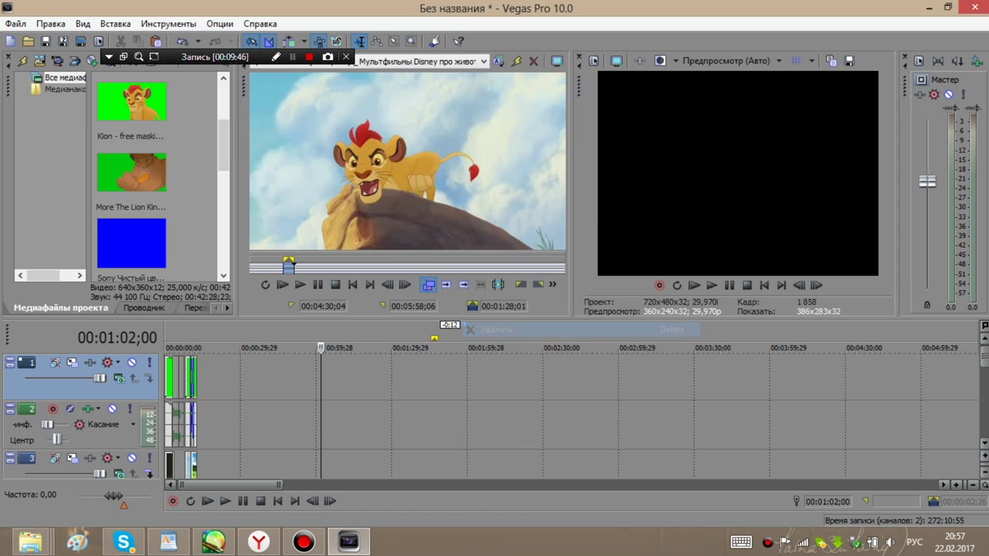
Step: Place сараби 2.mp4 from the project media on track 1 at about 00:00:52;13 and preview its start
scroll(158, 178, down, 5)
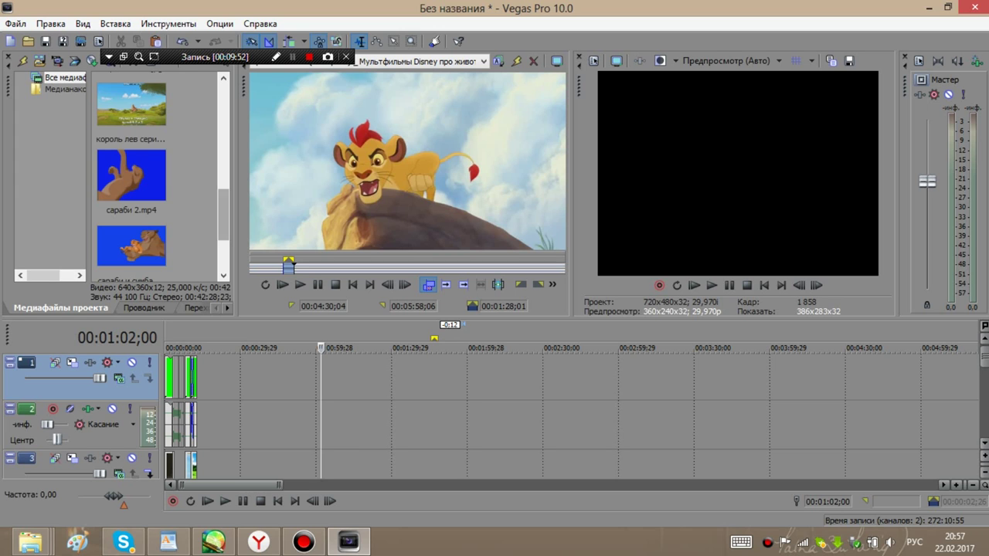
drag(143, 190, 300, 386)
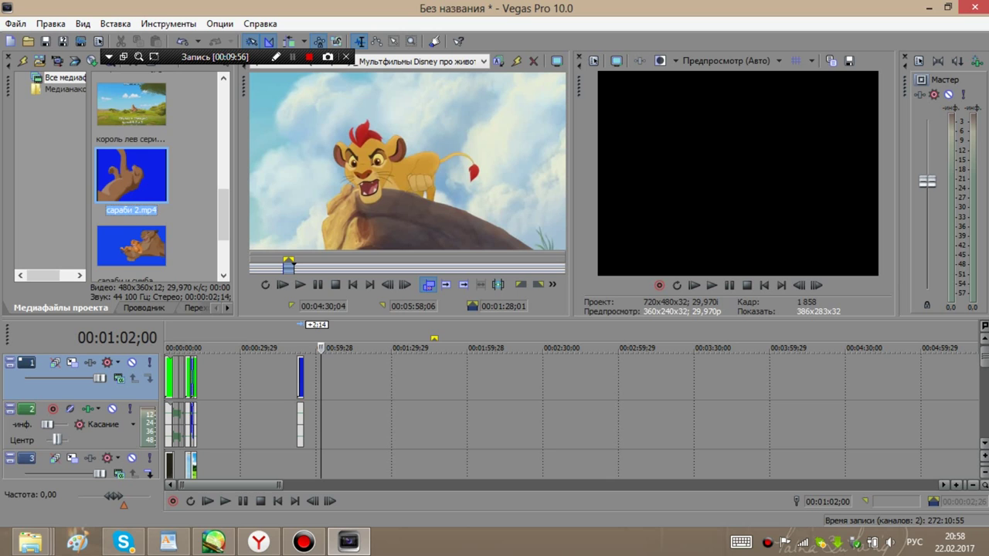
click(303, 386)
click(298, 387)
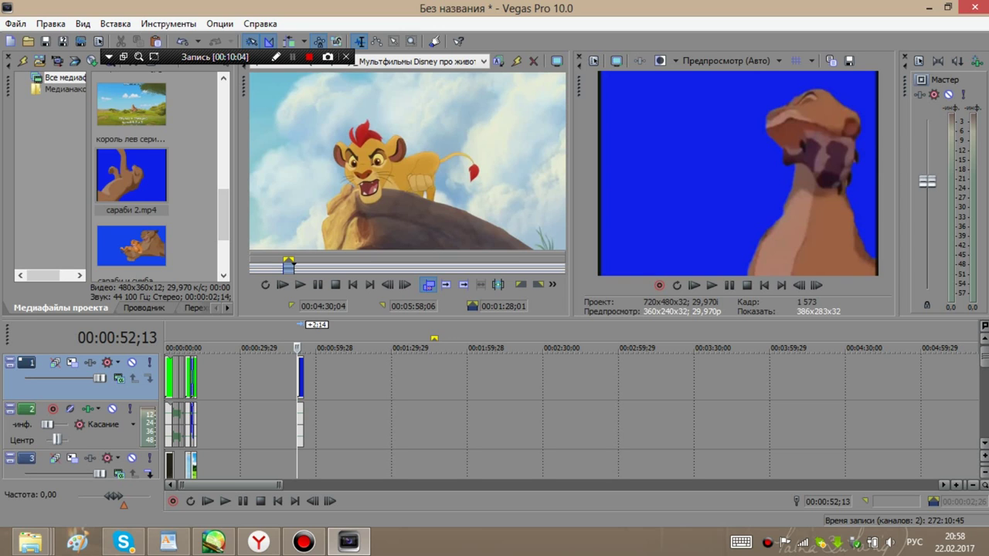
Step: Find the More The Lion King masking video in the project media and place it on track 1 at 00:01:02;09
click(321, 380)
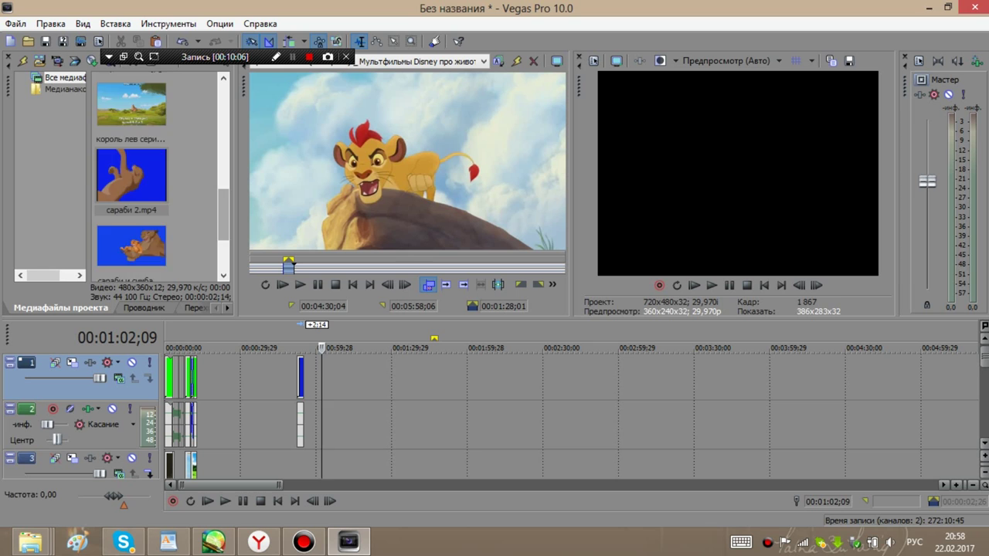
drag(223, 214, 223, 174)
scroll(131, 178, up, 5)
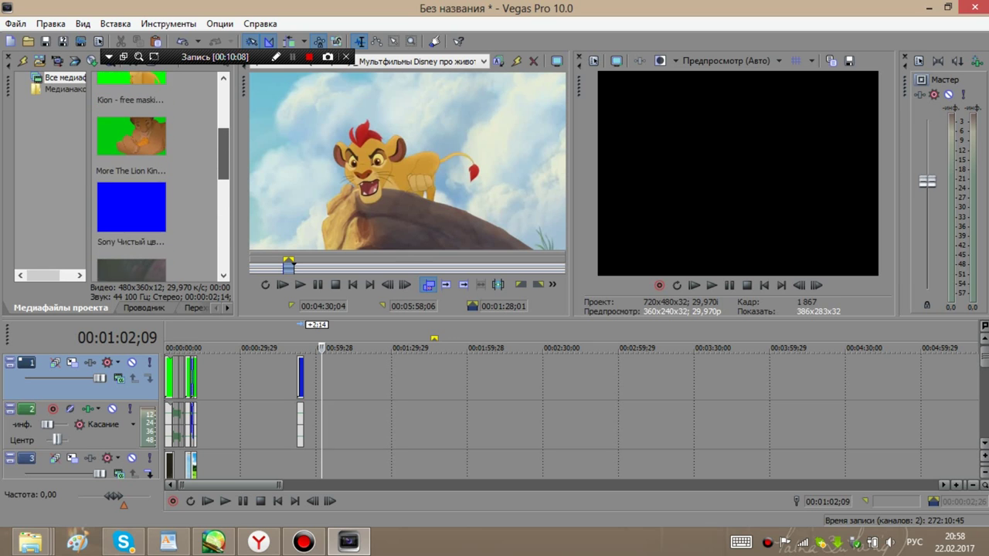
scroll(132, 178, down, 1)
scroll(159, 176, up, 2)
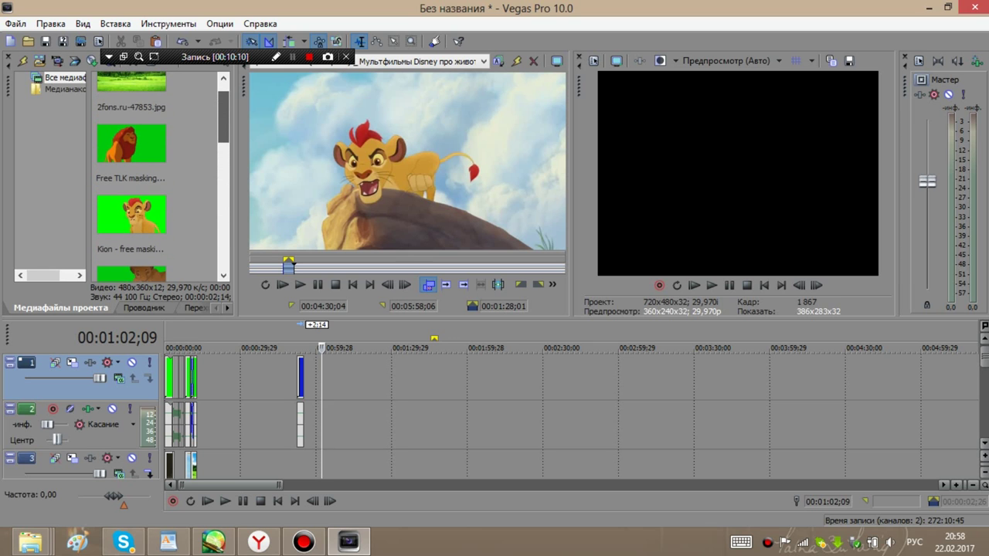
scroll(158, 177, down, 1)
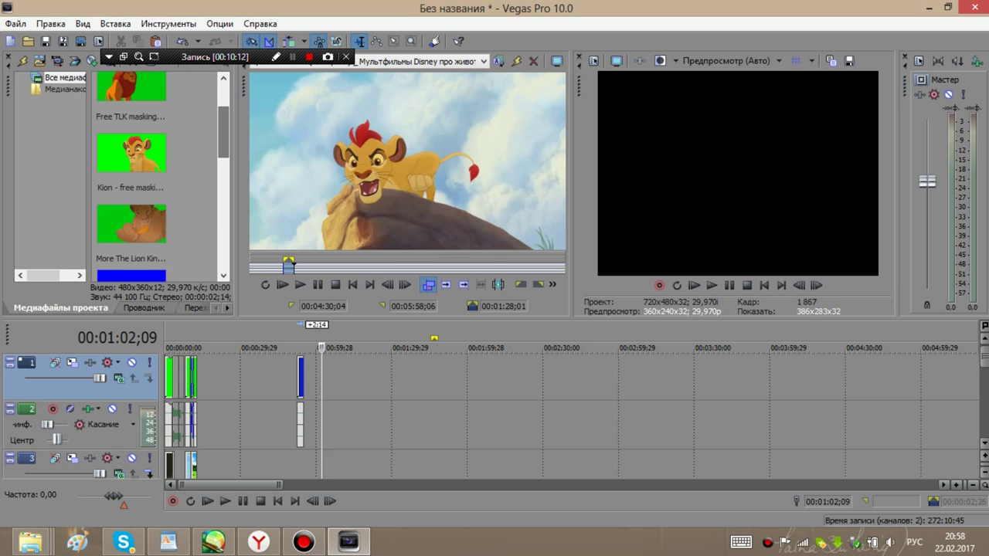
drag(131, 224, 321, 378)
Step: Scrub the More The Lion King clip to its background scenes at 00:02:16;03 and open the clip in the Trimmer
click(499, 424)
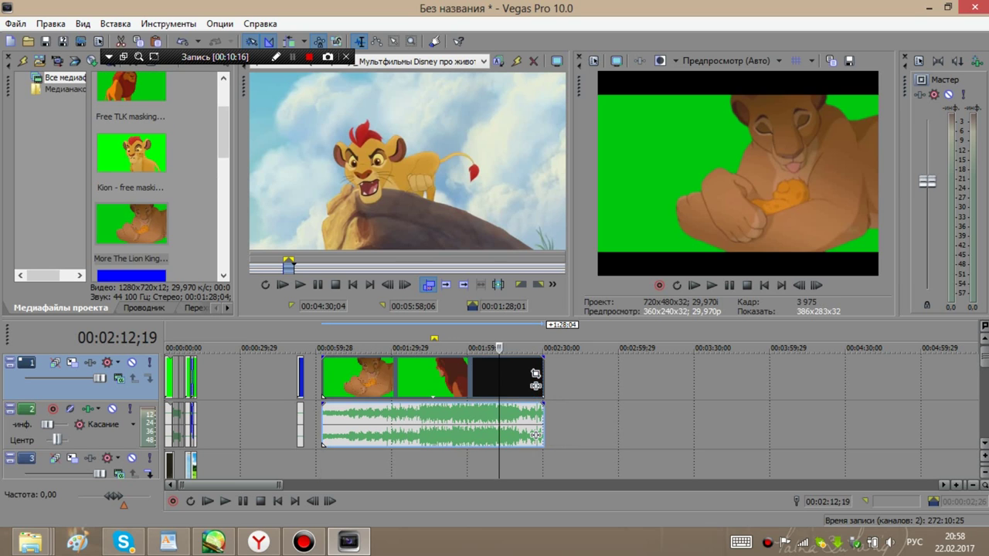
key(Right)
key(Right)
key(Right)
key(Right)
key(Right)
key(Right)
key(Right)
key(Right)
key(Right)
key(Right)
key(Right)
key(Right)
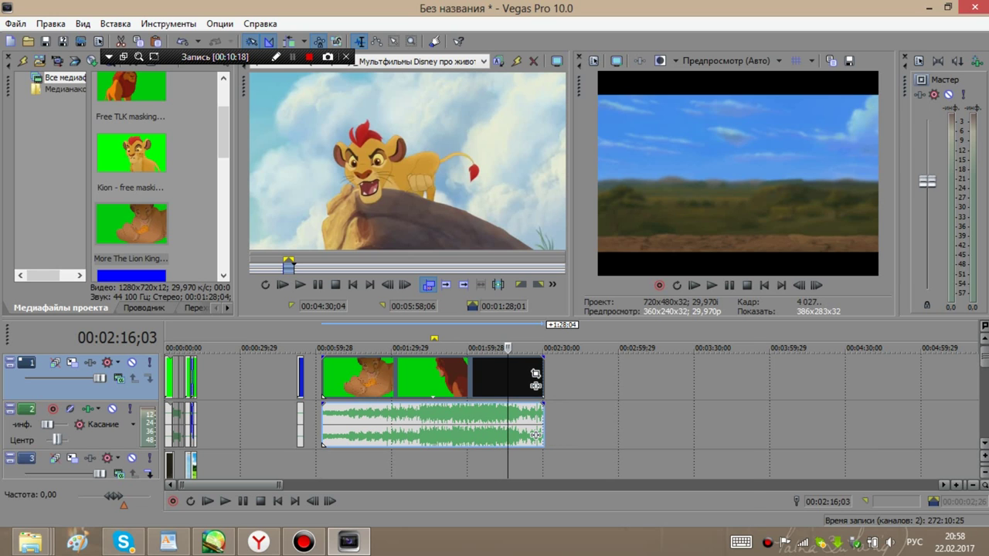
right_click(512, 378)
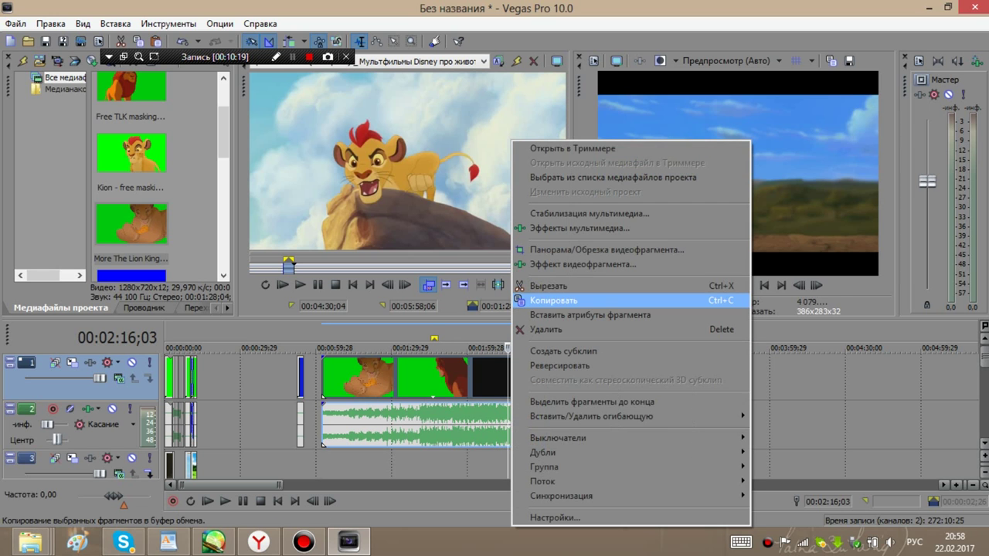
click(564, 148)
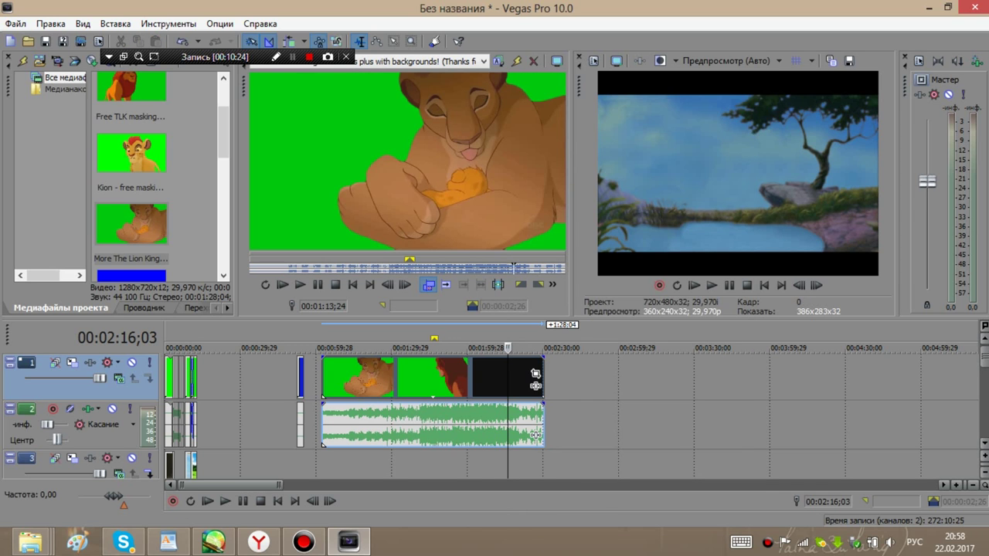
Step: Select the sunset meadow background from 00:01:20;13 to 00:01:21;07 in the Trimmer and copy that range
mouse_move(544, 267)
mouse_down()
mouse_move(564, 268)
mouse_move(555, 264)
mouse_up()
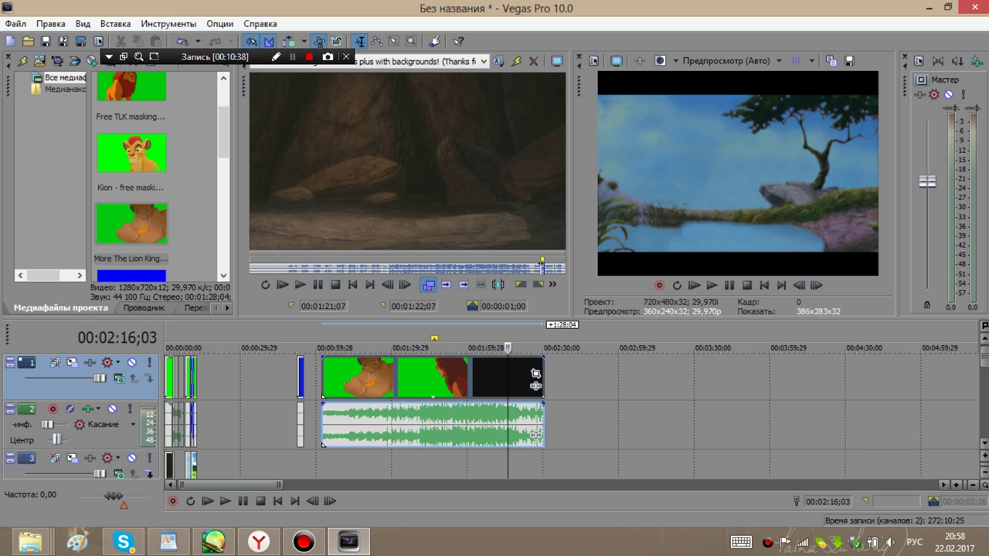
drag(541, 266, 539, 267)
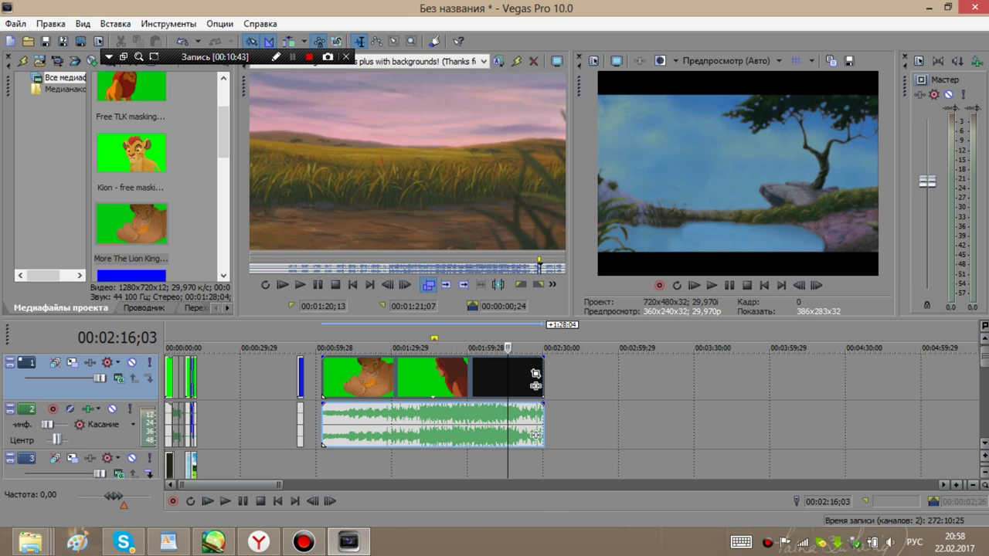
right_click(539, 267)
click(587, 156)
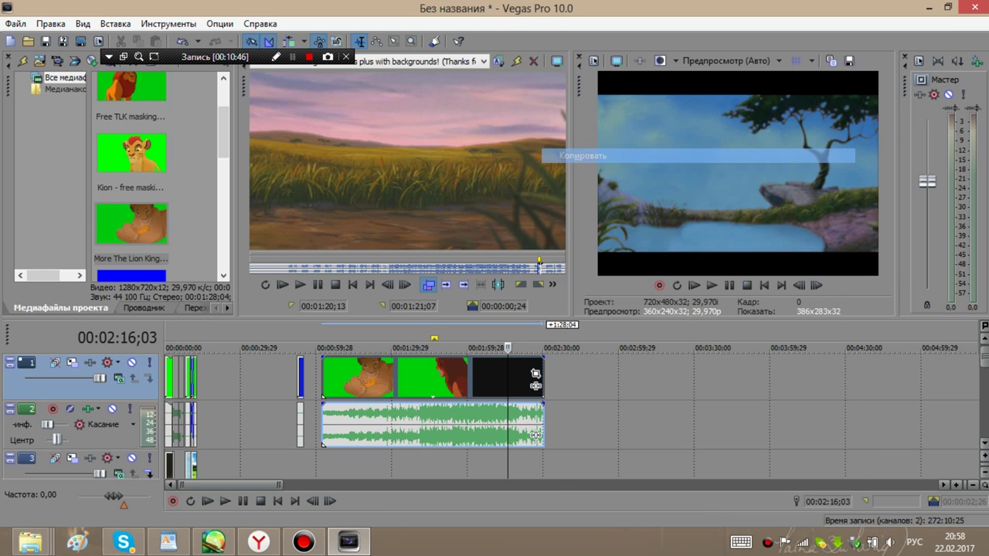
Step: Delete the full More The Lion King clip, paste the copied meadow fragment at 00:02:16;03 and play it
right_click(433, 378)
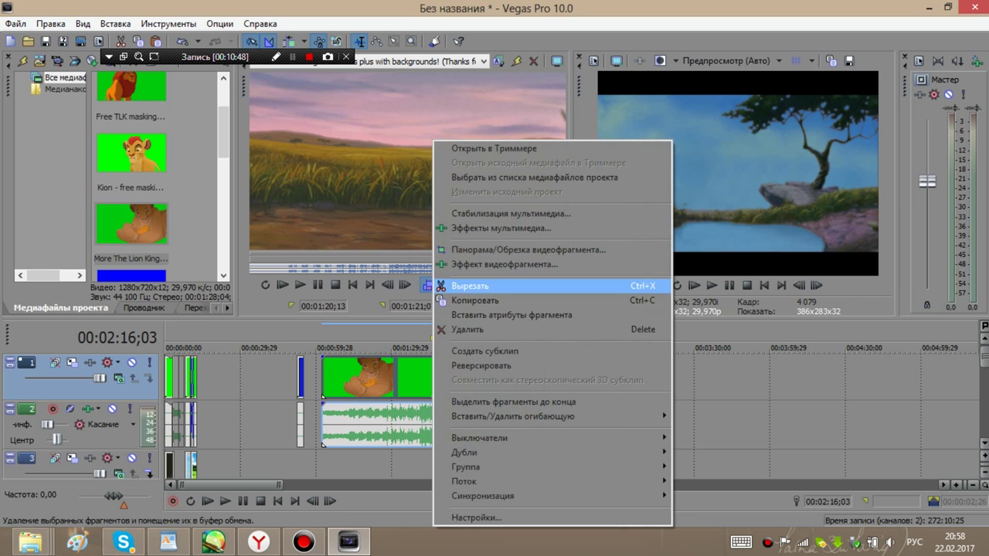
click(487, 330)
right_click(505, 376)
click(526, 222)
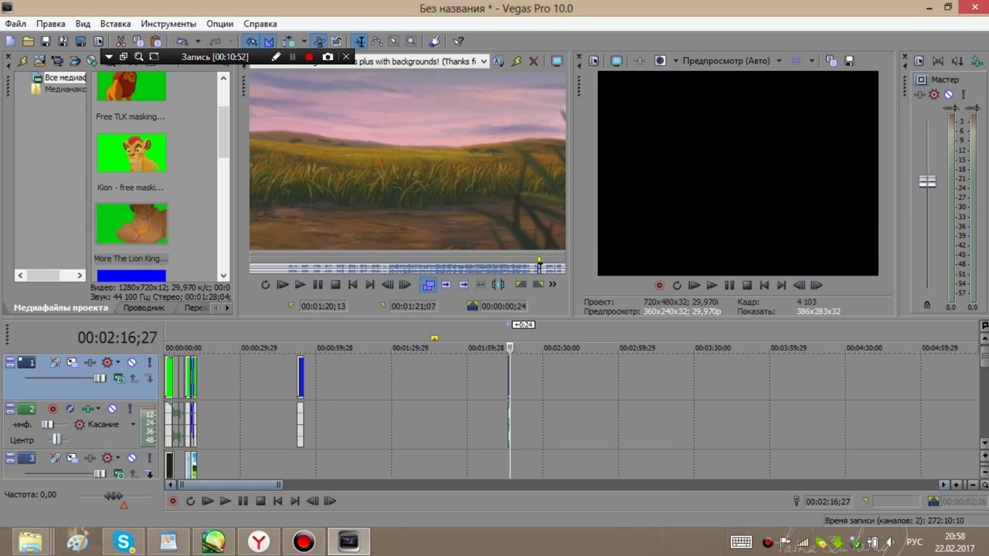
drag(510, 349, 508, 349)
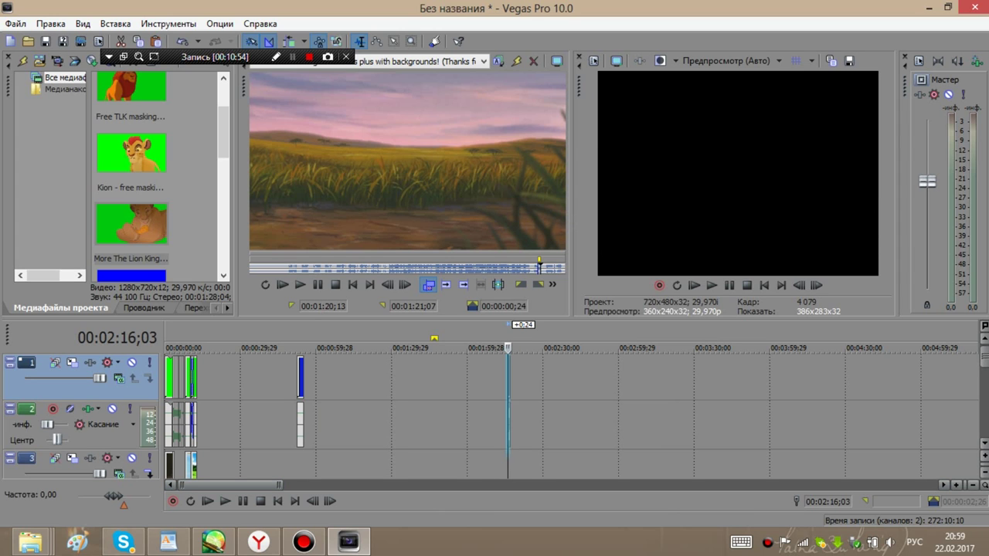
key(space)
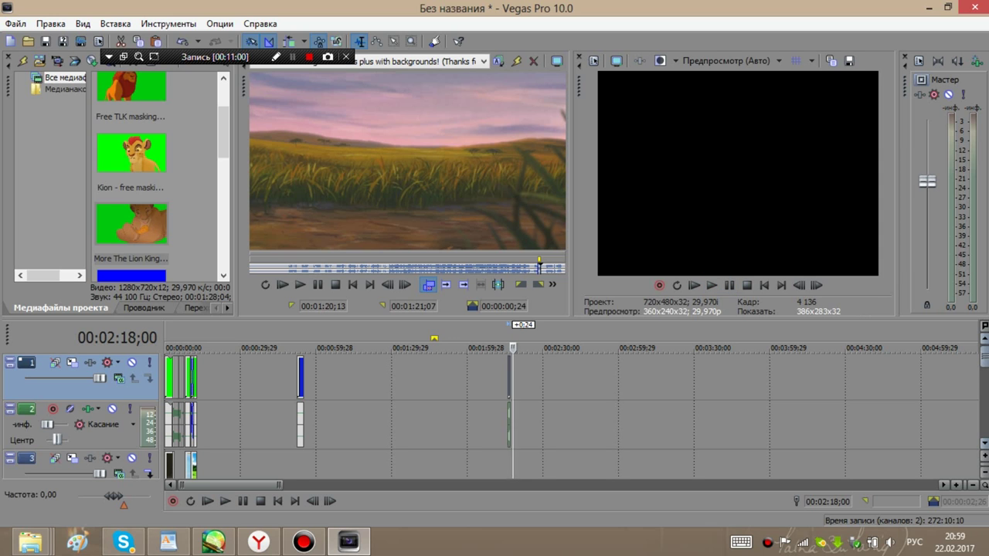
Step: Paste the meadow background fragment onto track 3 at 00:00:12;18, right after the existing clips
scroll(309, 417, down, 3)
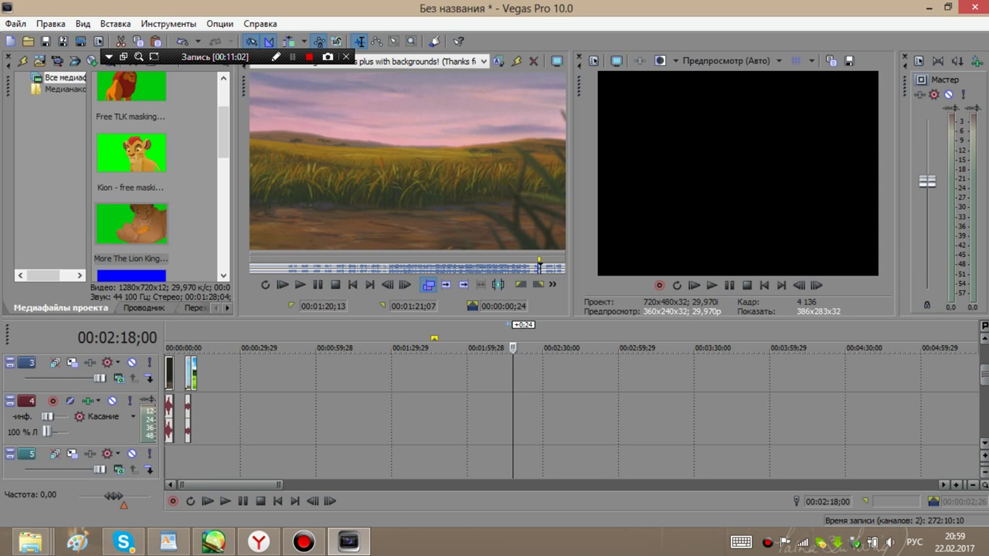
click(494, 421)
drag(494, 349, 196, 348)
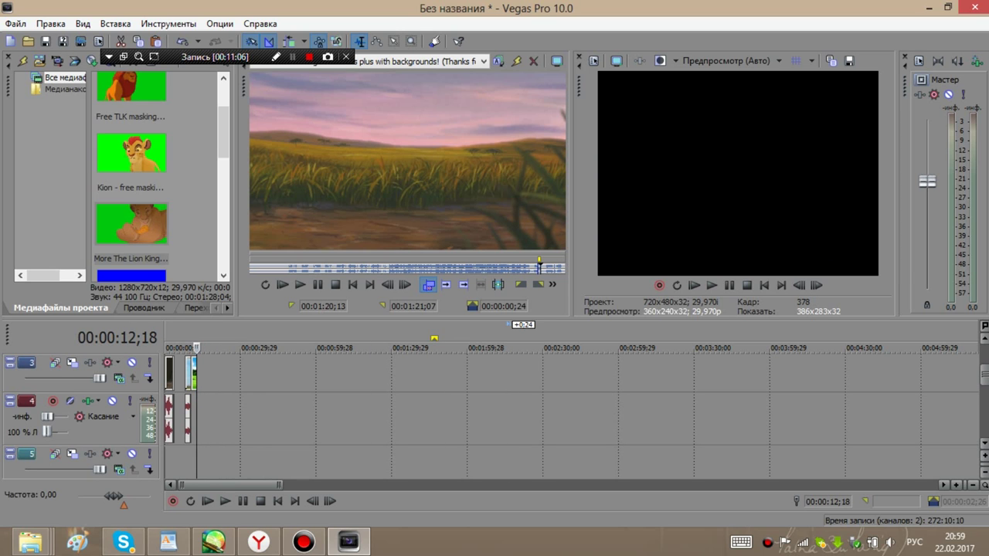
right_click(205, 390)
click(232, 233)
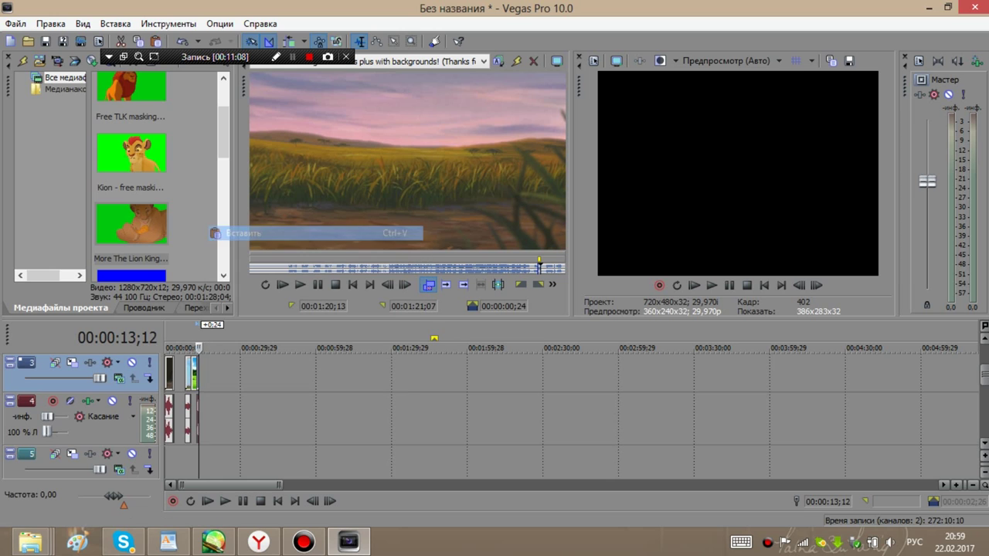
Step: Copy the blue-screen сараби 2 clip and paste it onto tracks 1 and 2 at 00:00:12;18, above the meadow fragment
click(985, 355)
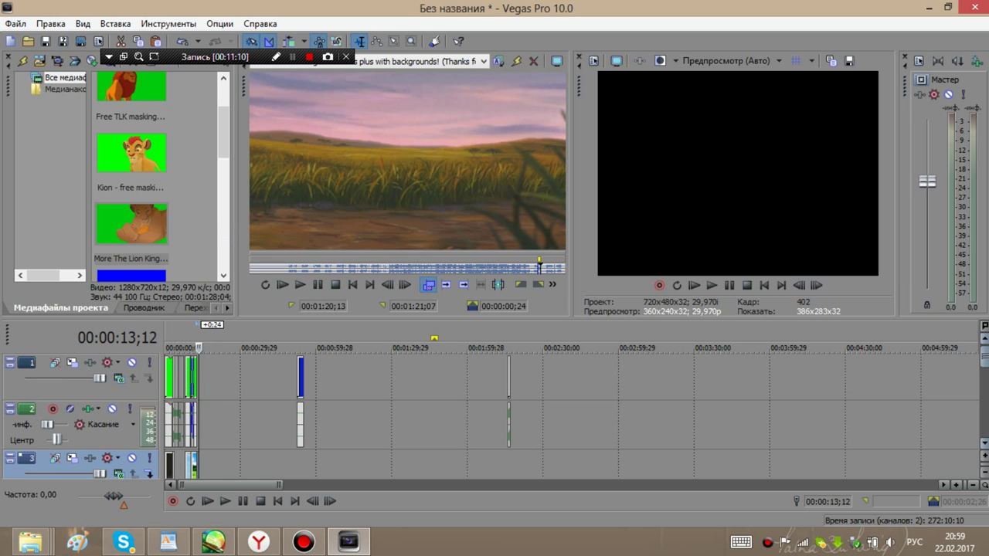
right_click(301, 378)
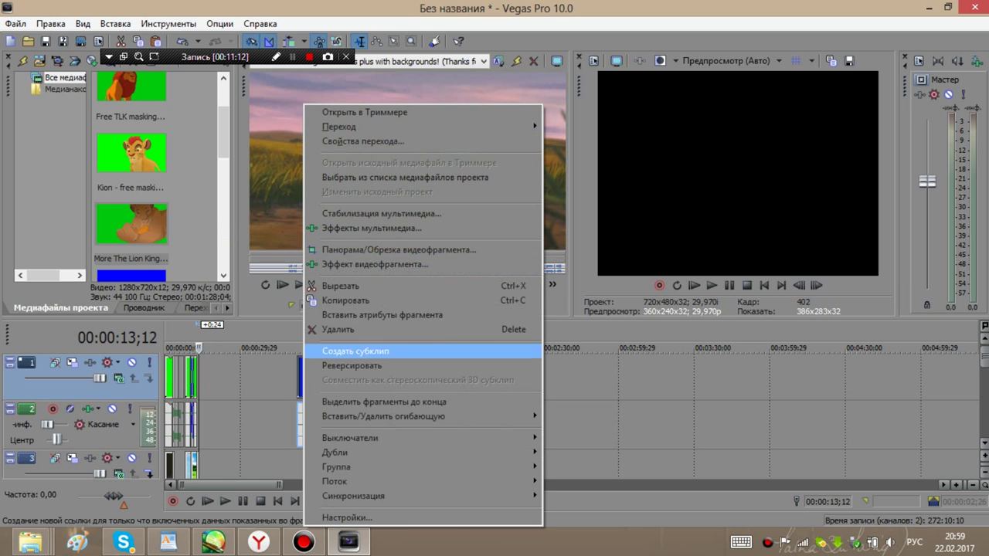
click(346, 300)
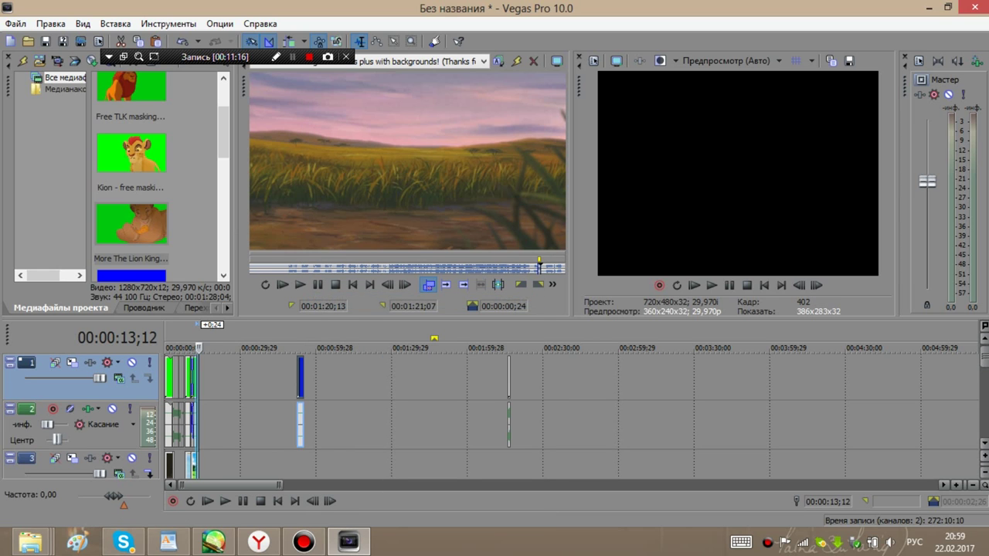
click(190, 348)
click(196, 348)
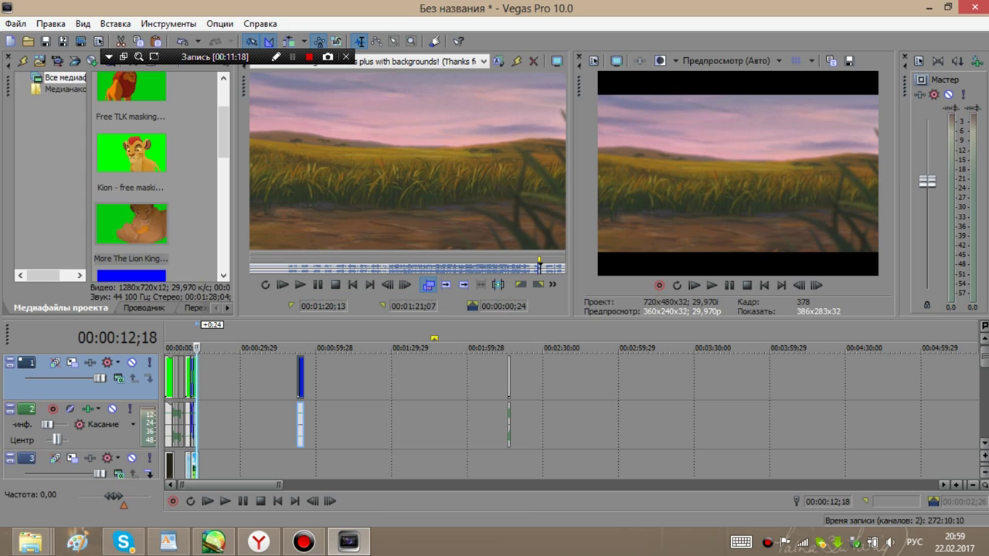
right_click(213, 447)
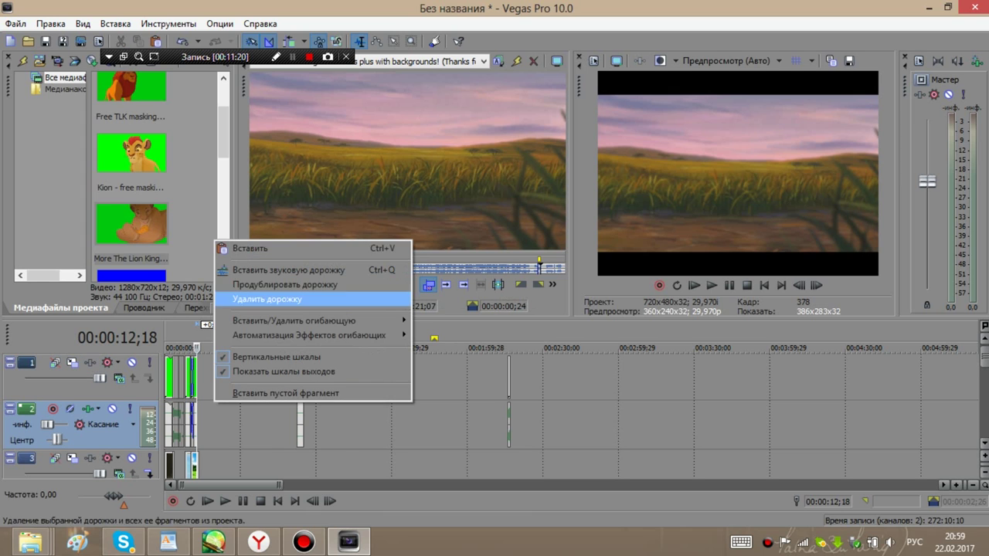
click(255, 248)
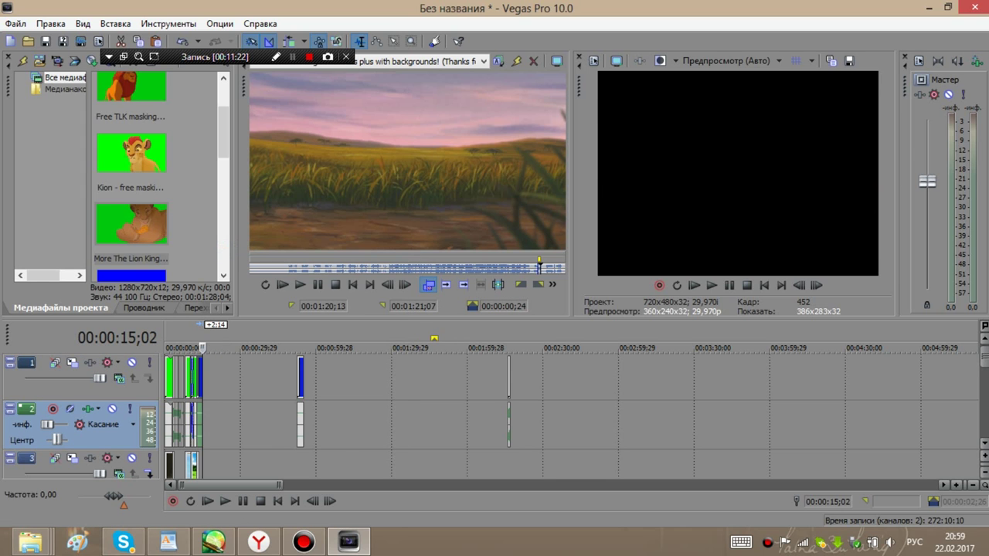
Step: Delete the leftover original blue-screen clip and the spare meadow fragment standing apart from the main sequence on tracks 1 and 2
click(212, 379)
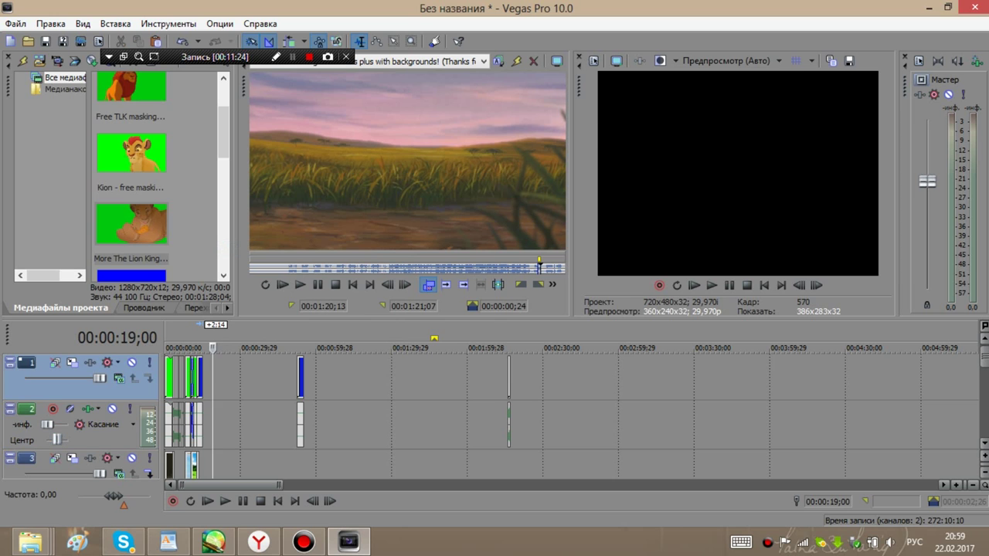
click(300, 378)
right_click(300, 423)
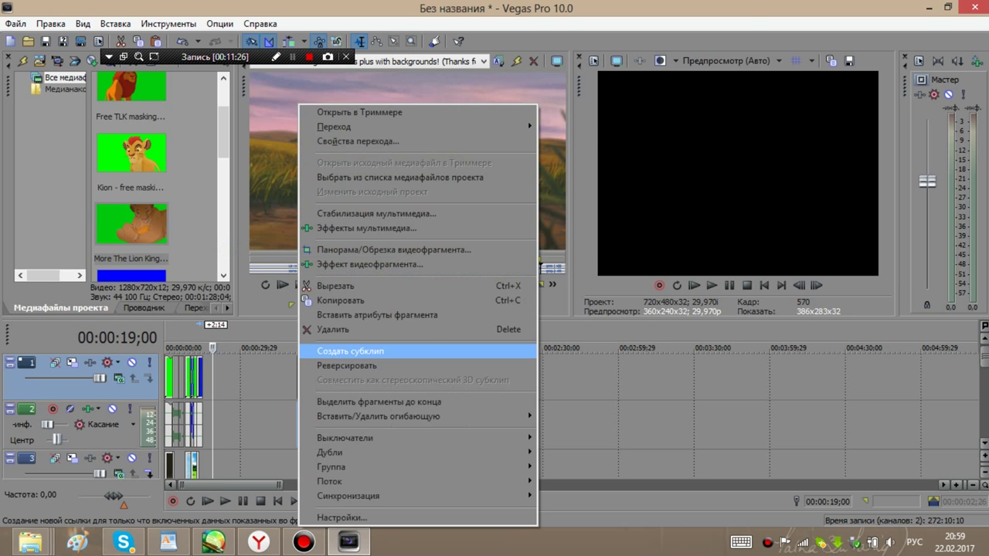
click(332, 323)
right_click(510, 400)
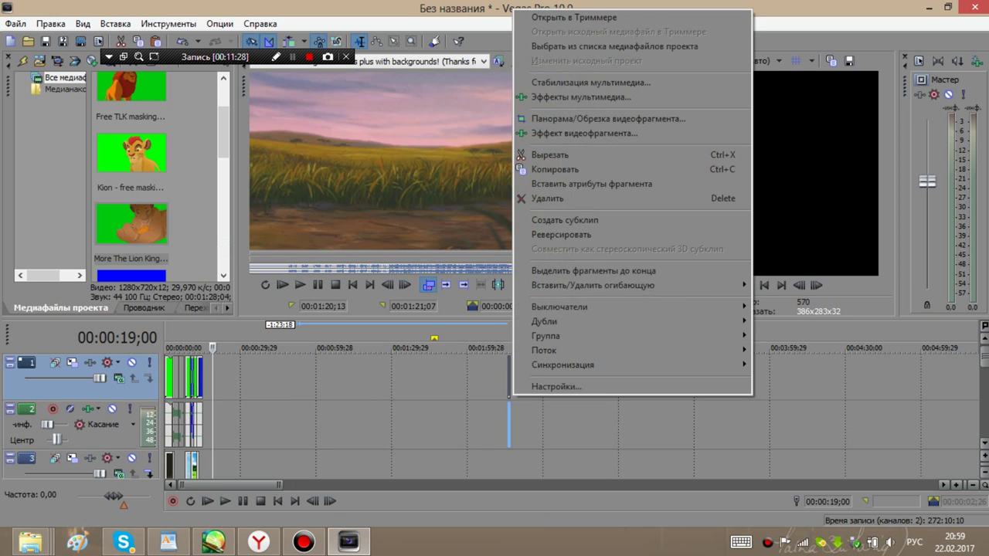
click(549, 197)
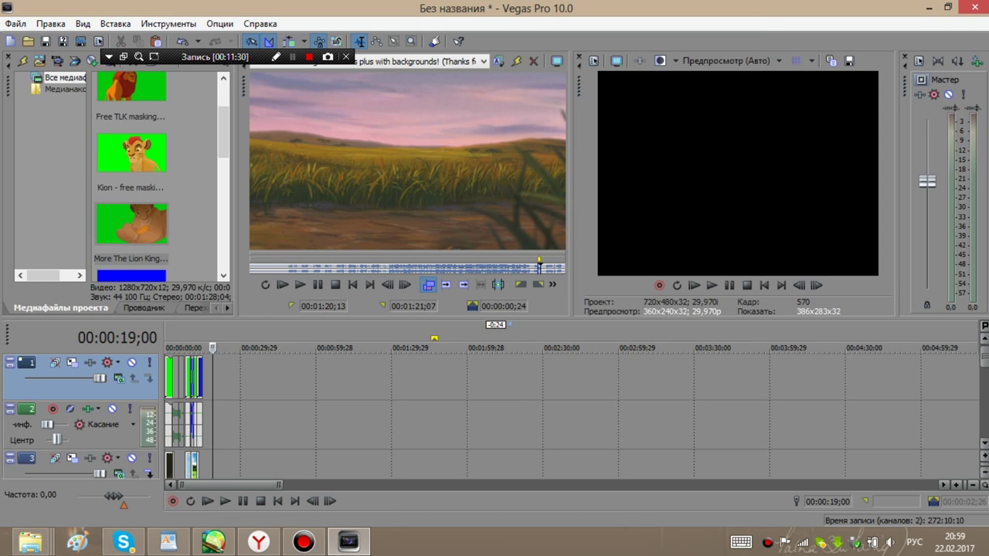
Step: Apply the Sony Модулятор цвета effect with the Синий экран preset to the blue-screen clip at 00:00:12;18 on track 1
click(202, 348)
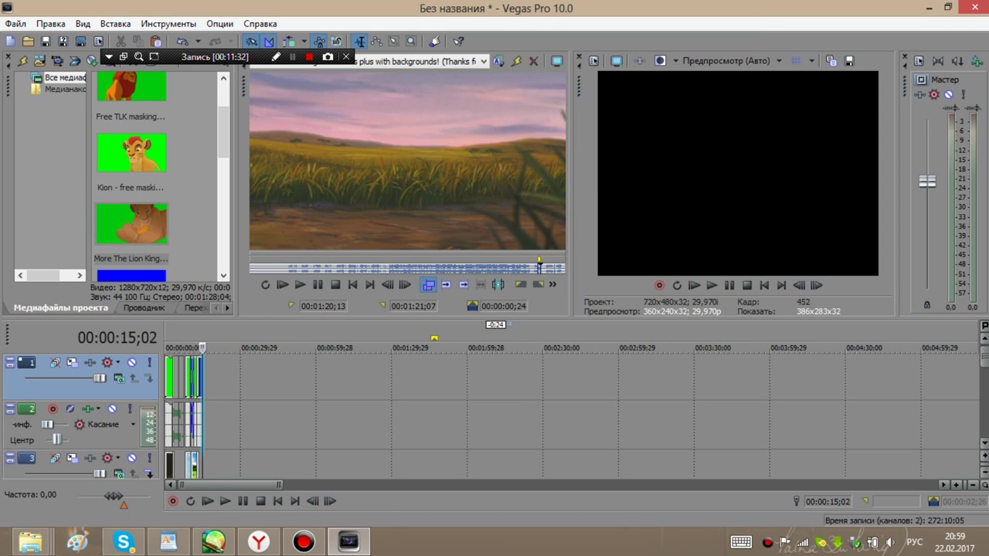
click(197, 348)
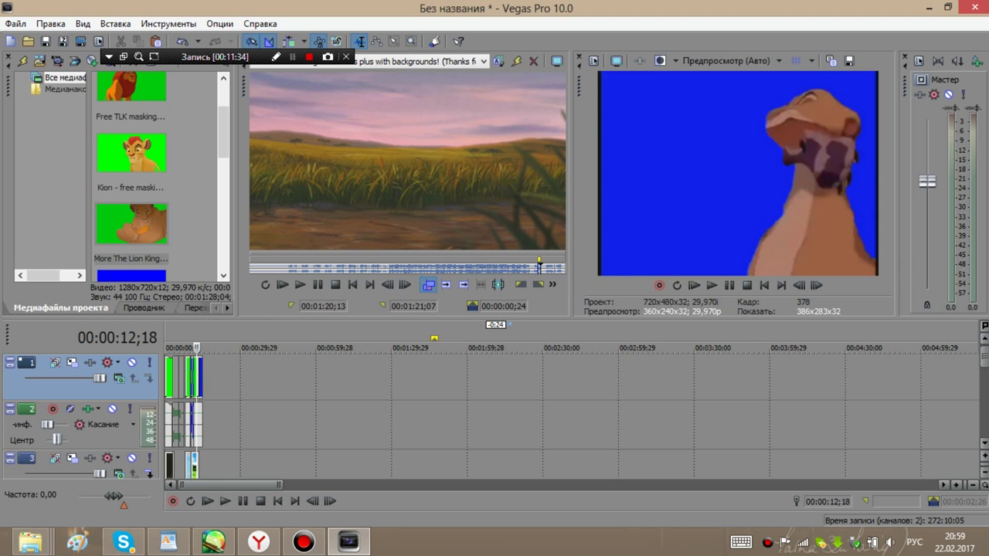
right_click(201, 379)
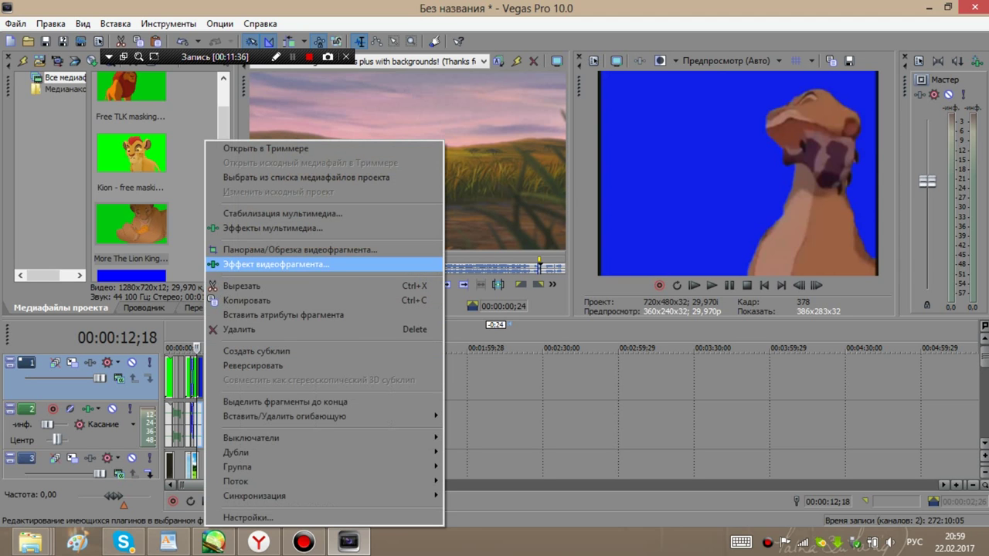
key(Return)
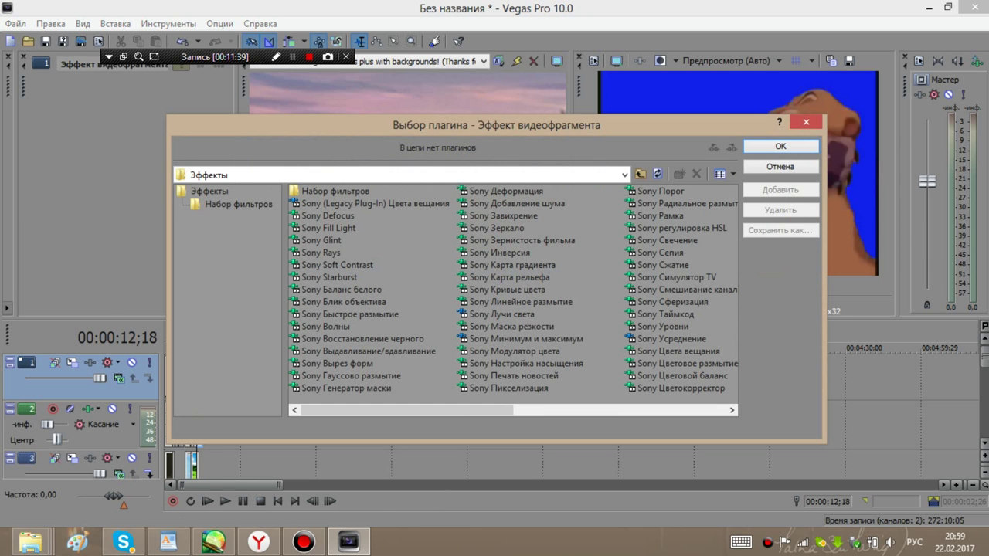
double_click(515, 352)
click(781, 146)
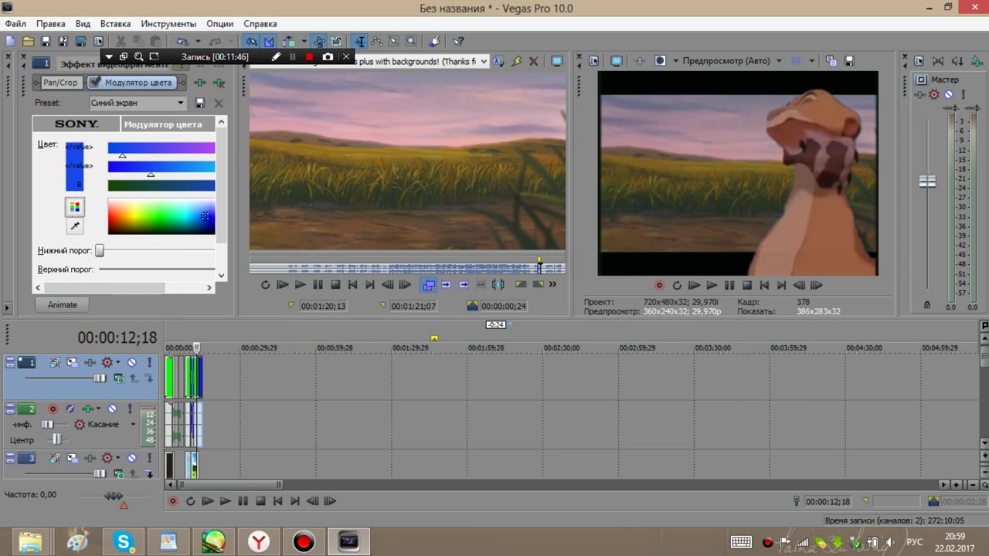
click(61, 305)
click(23, 57)
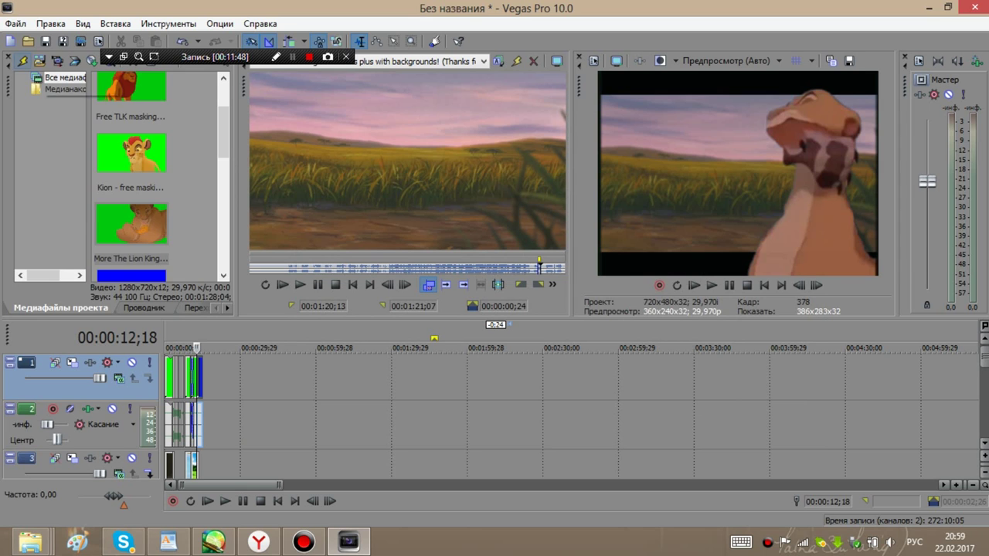
Step: Shrink and reposition the keyed lioness with pan/crop, using a 653,6 by 490,2 frame centred at 190,4 and 150,2
right_click(202, 379)
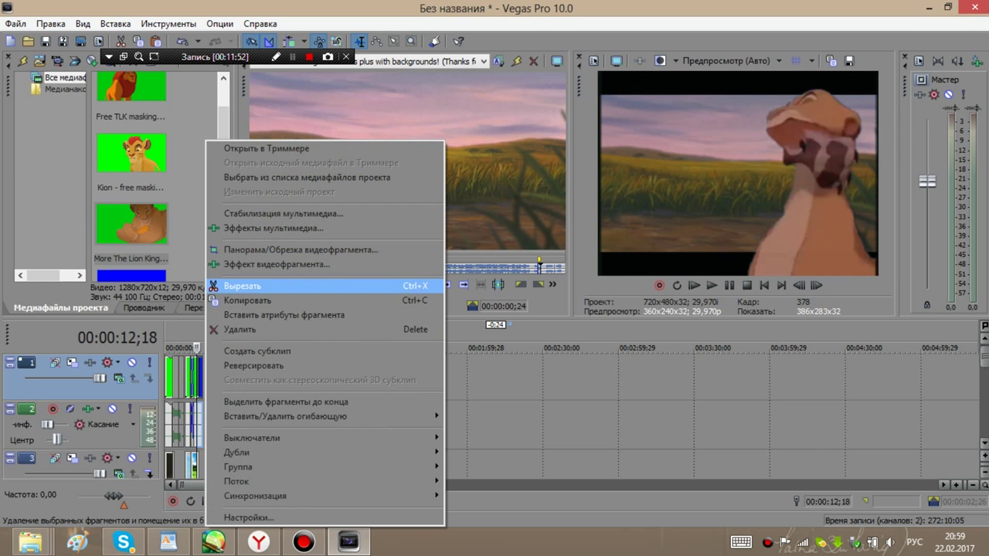
key(Return)
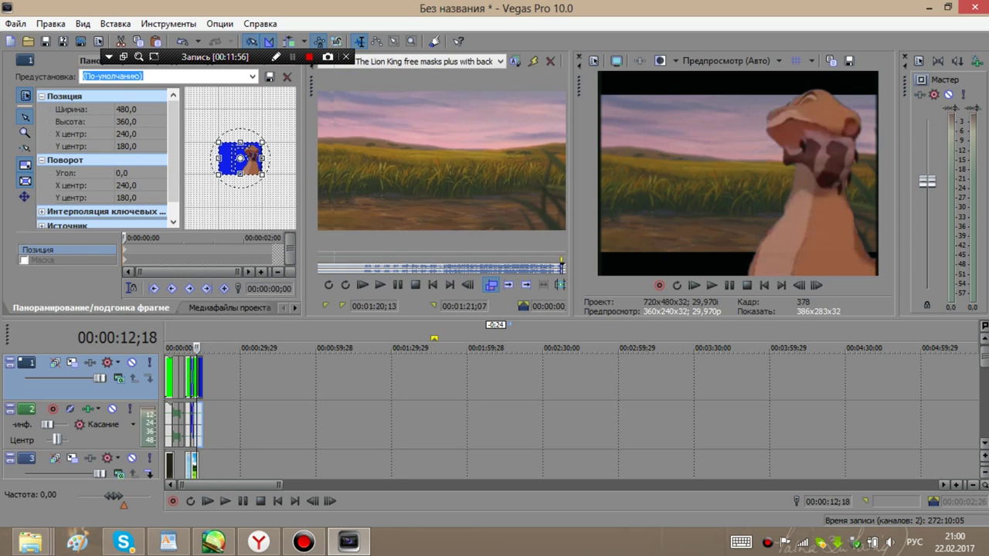
scroll(319, 122, up, 5)
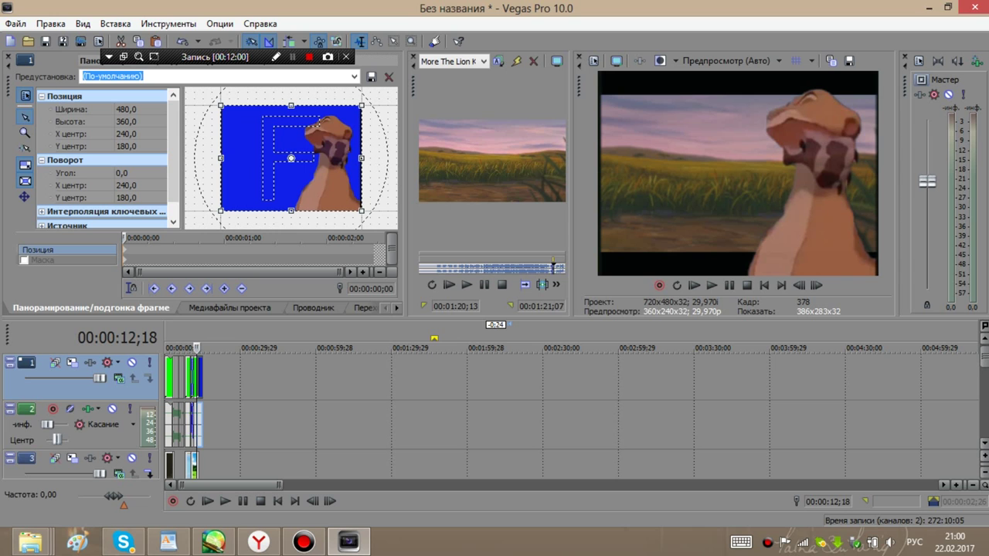
drag(361, 105, 373, 96)
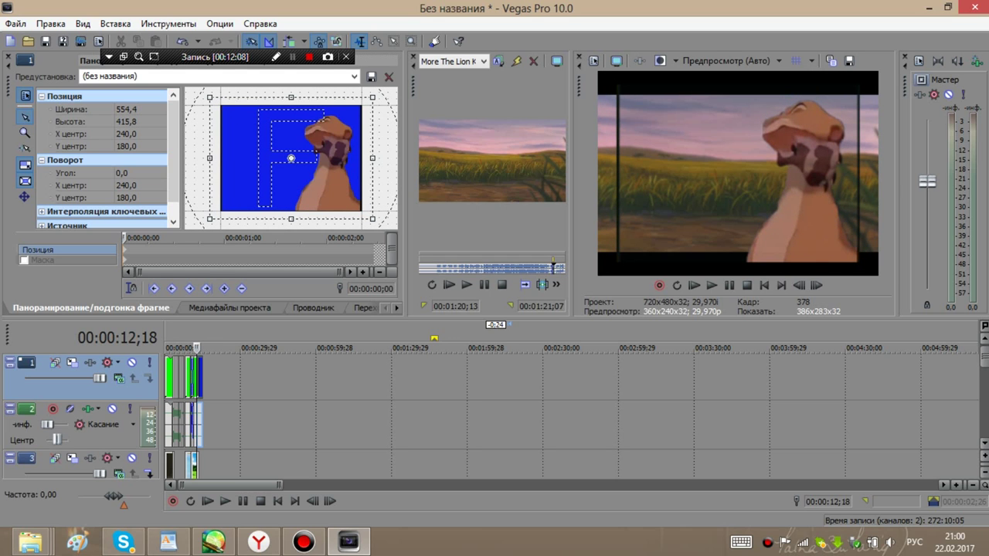
mouse_move(373, 96)
mouse_down()
mouse_move(351, 114)
mouse_move(388, 87)
mouse_up()
mouse_move(290, 158)
mouse_down()
mouse_move(306, 152)
mouse_move(302, 140)
mouse_move(276, 150)
mouse_up()
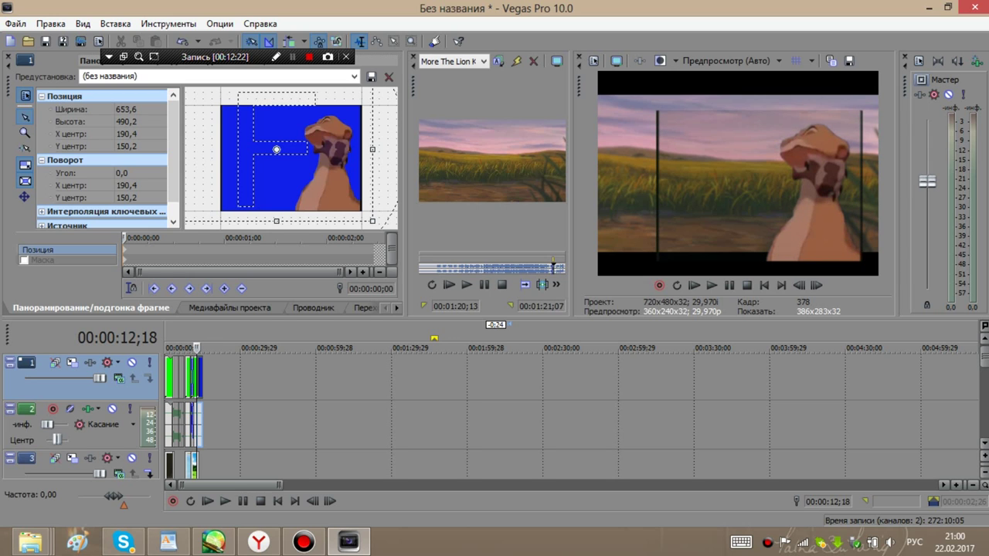
click(9, 56)
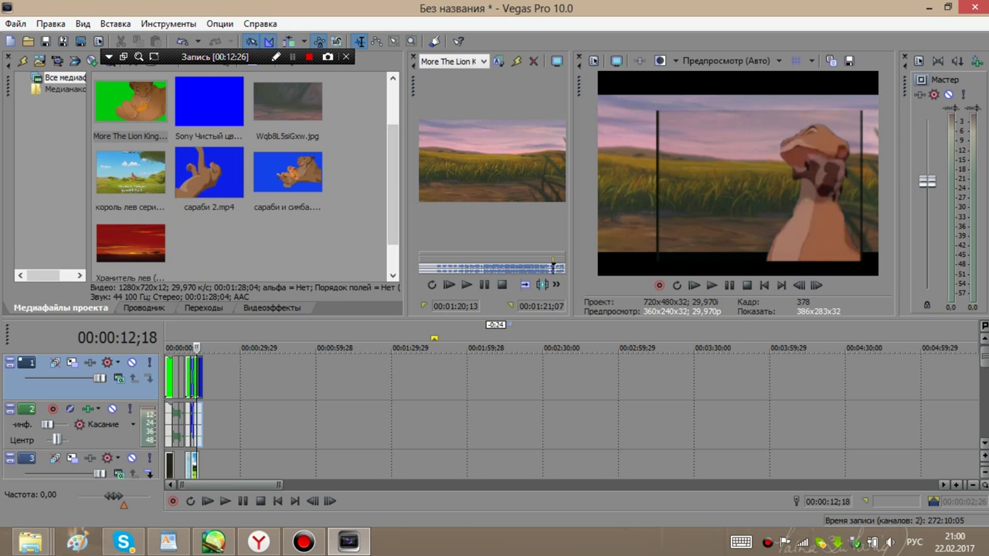
drag(405, 188, 206, 189)
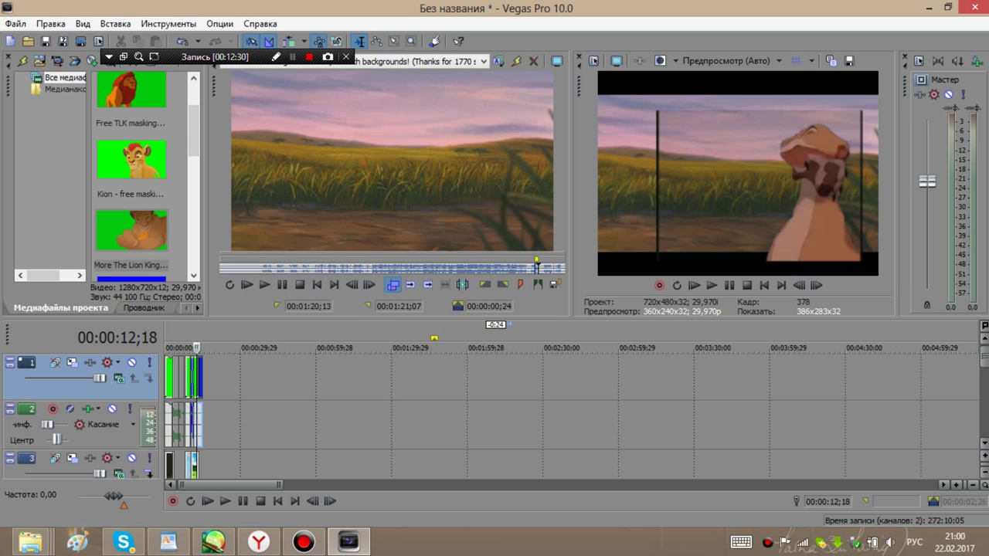
Step: Preview the keyed section, extend the meadow background on track 3 toward the lioness clip's end, and replay from 00:00:12;18
click(729, 286)
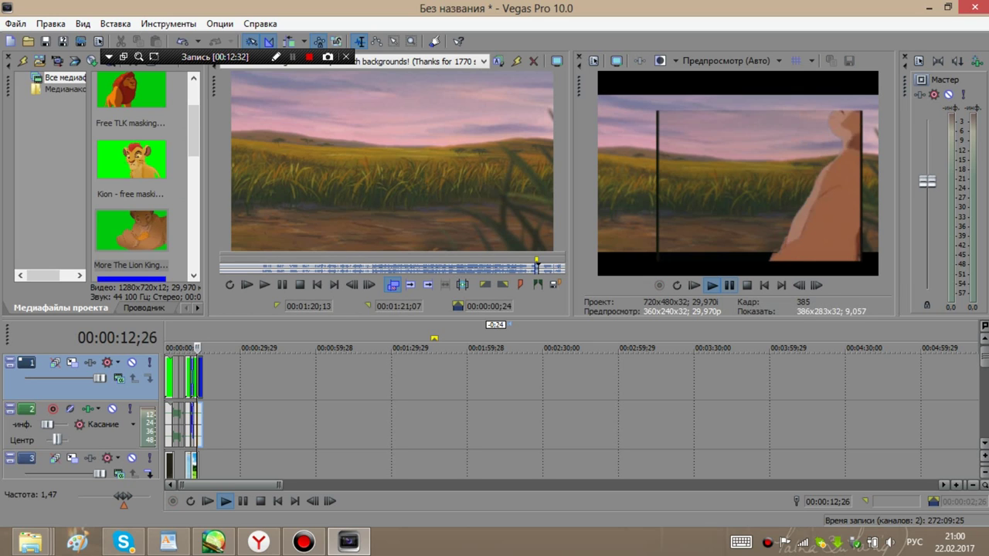
click(730, 285)
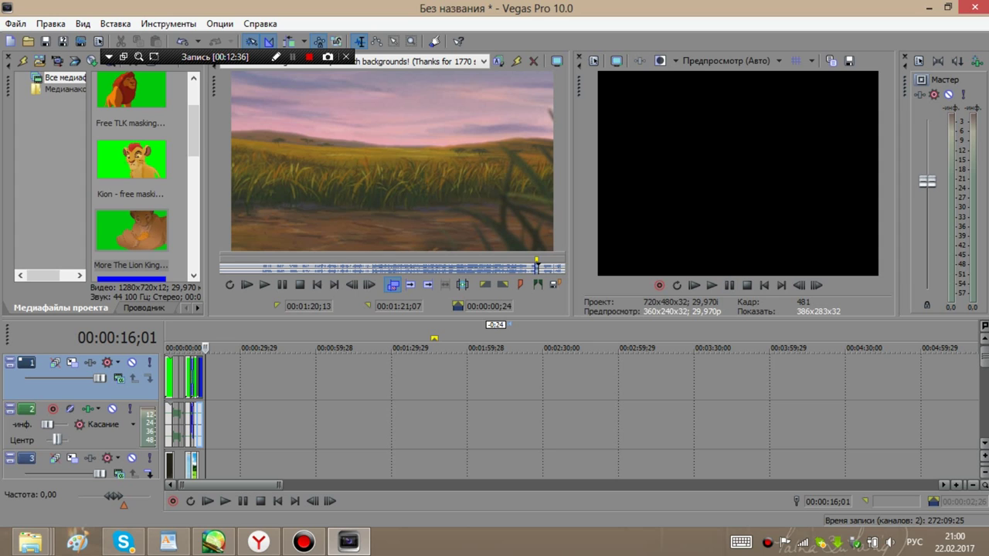
drag(199, 466, 205, 466)
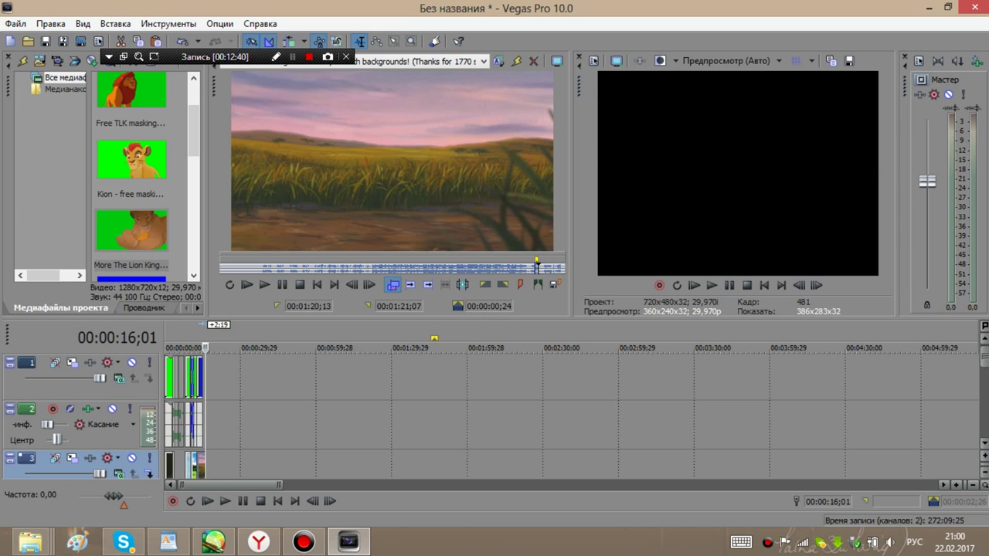
click(202, 466)
click(196, 348)
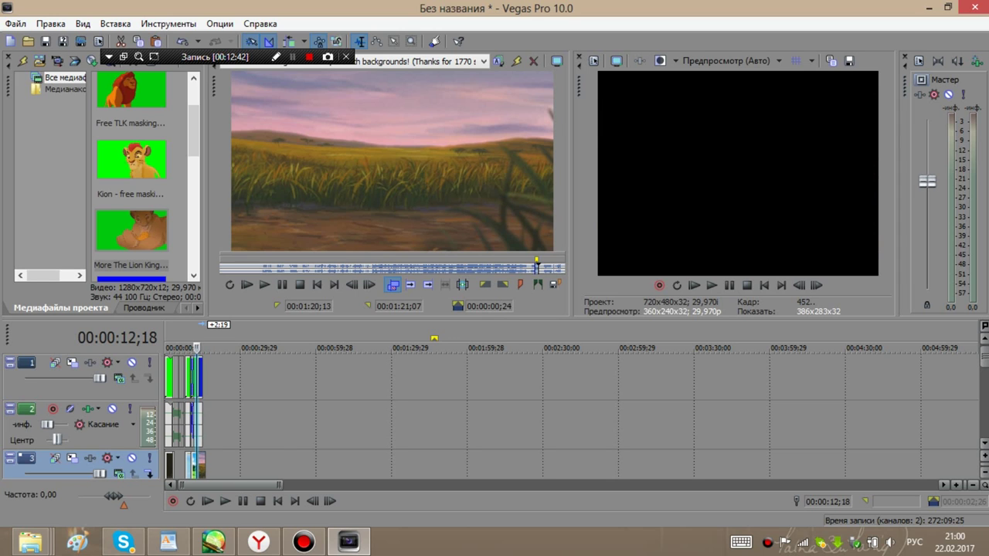
key(space)
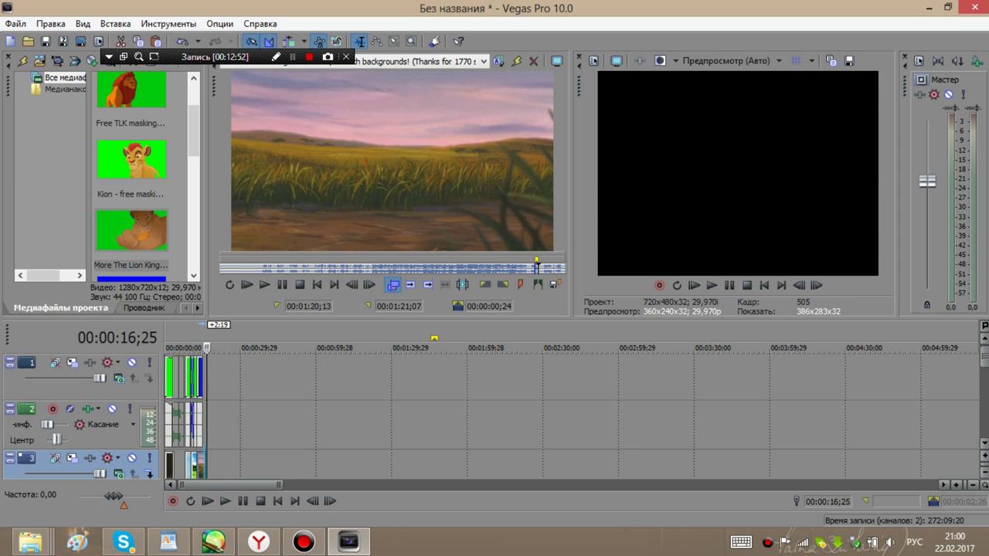
Step: Remove the excess background on track 3 beyond 00:00:15;02 and replay the section from 00:00:12;18
click(202, 463)
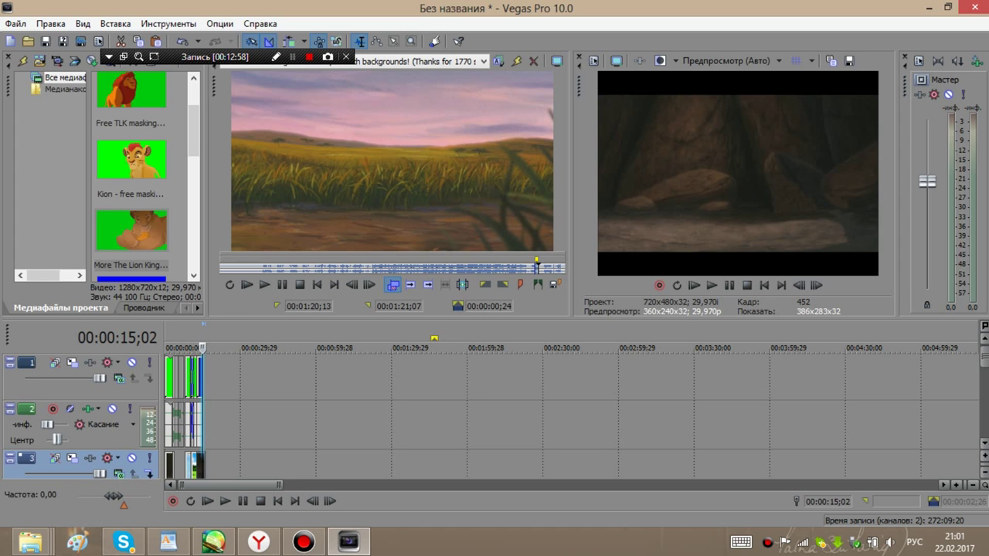
key(Delete)
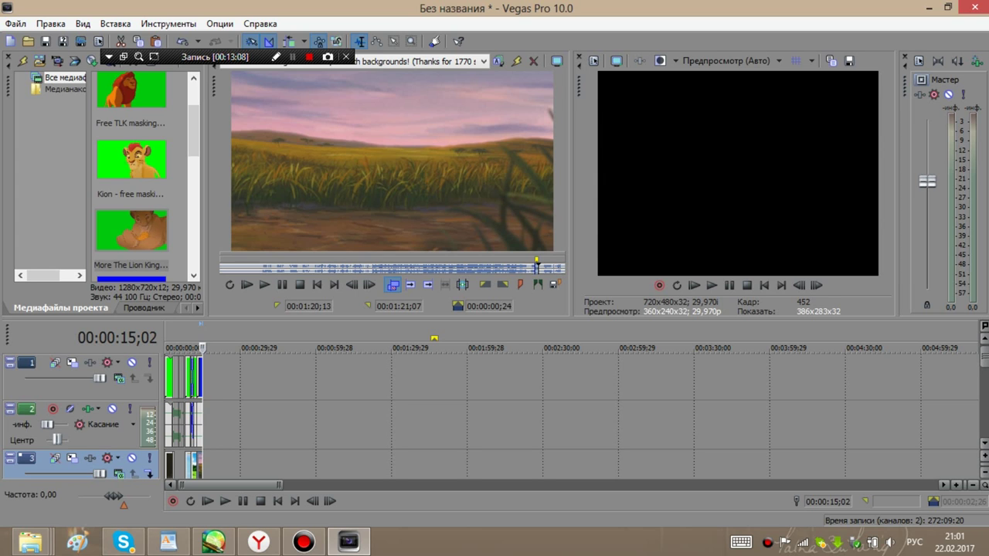
drag(202, 349, 197, 348)
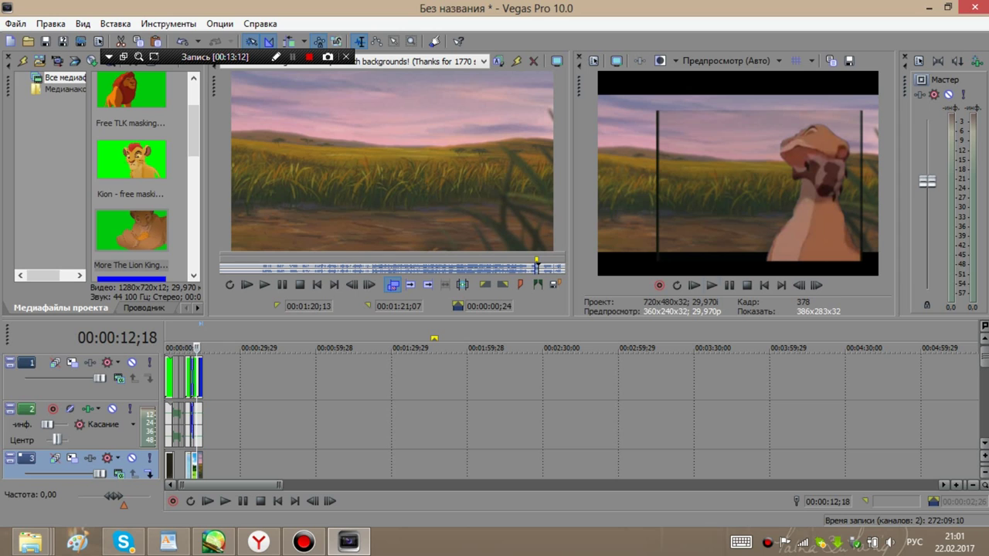
key(space)
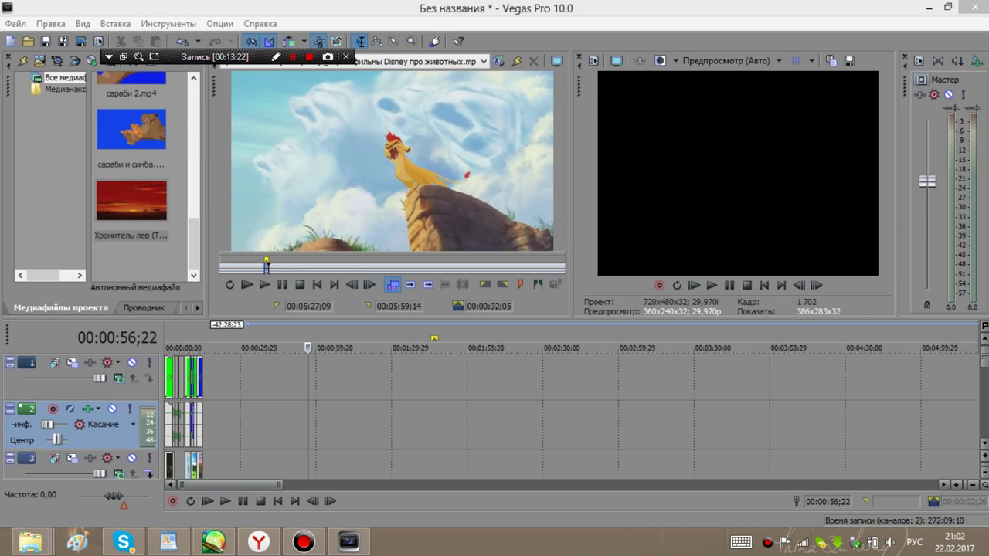
Step: Paste the copied Trimmer range from 00:05:27;09 to 00:05:59;14 at 00:00:56;22 and scrub the pasted clip to 00:01:20;05
right_click(306, 221)
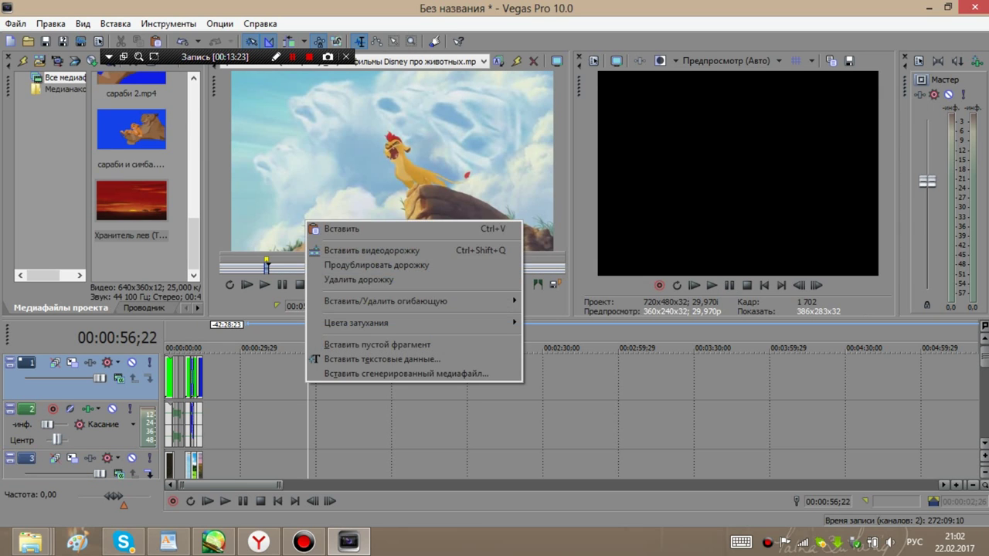
click(332, 226)
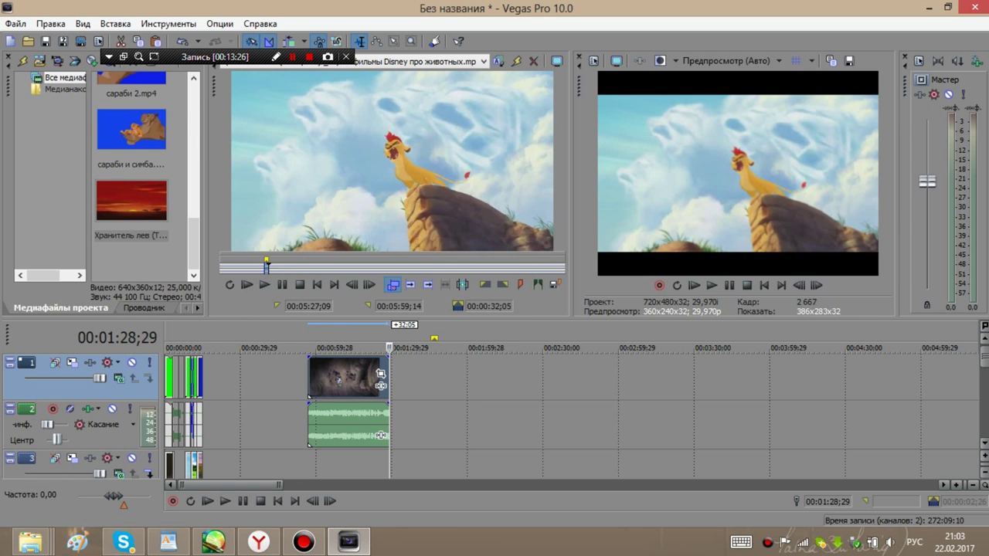
click(381, 385)
drag(382, 348, 419, 348)
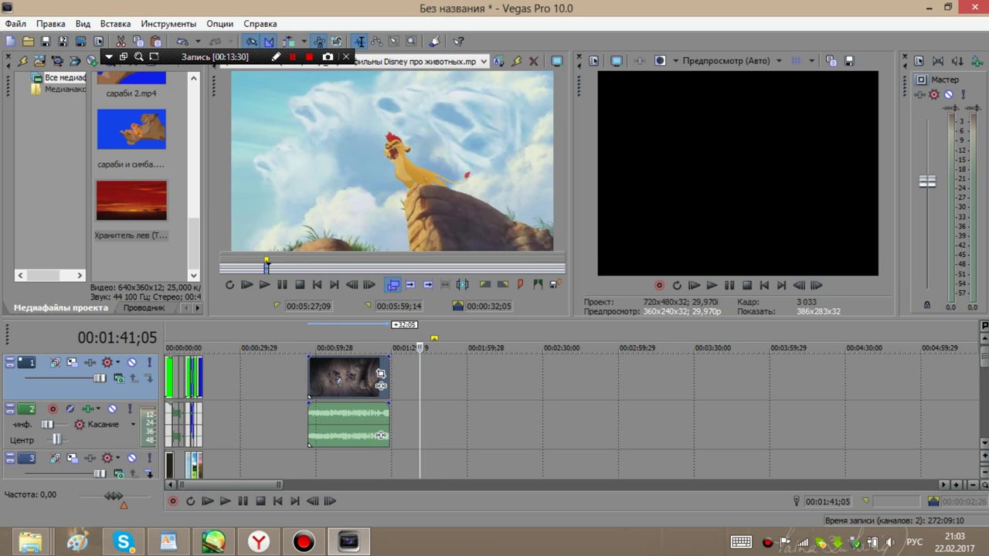
drag(419, 349, 366, 348)
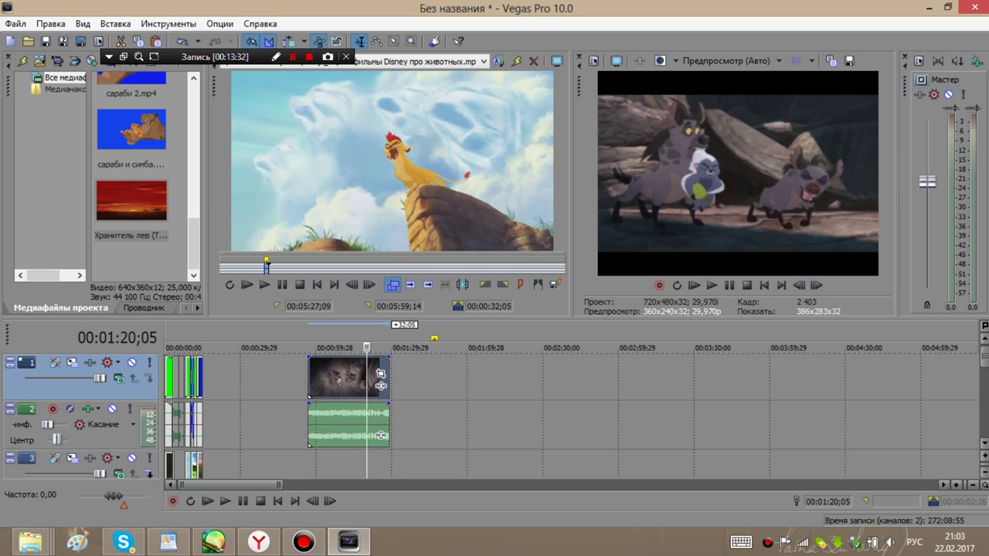
Step: Trim both ends of the pasted cartoon clip down to a very short fragment at about 00:01:26
drag(309, 379, 401, 378)
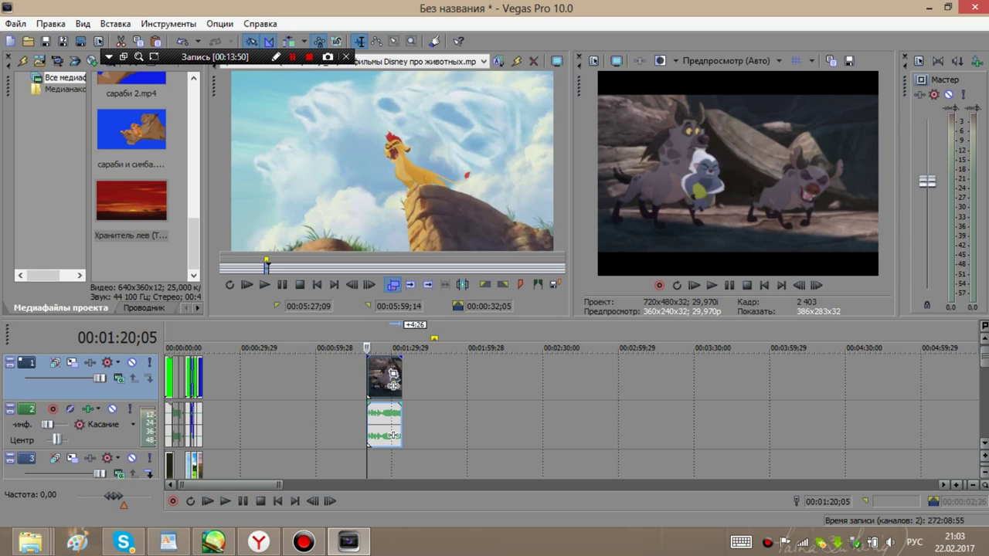
click(358, 379)
drag(368, 378, 381, 378)
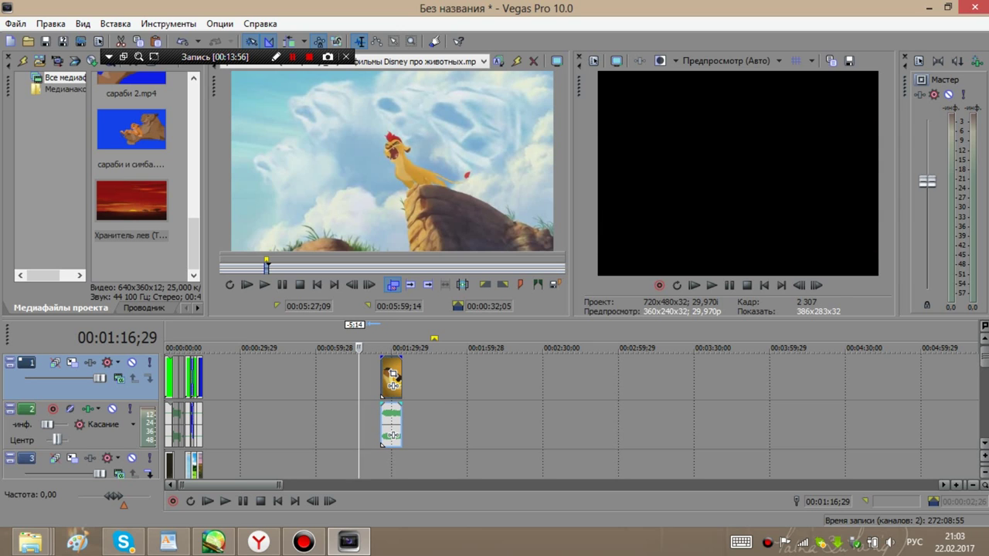
drag(402, 379, 387, 379)
drag(386, 444, 380, 443)
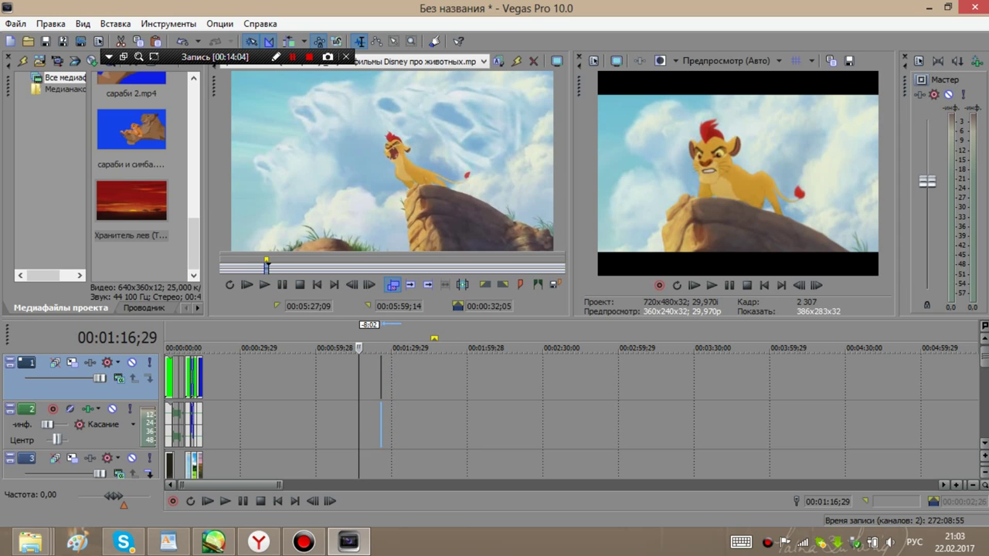
Step: Step through the timeline frames up to 00:01:26;26 to review the short trimmed cartoon fragment
drag(359, 349, 366, 349)
key(Right)
key(Right)
key(Right)
key(Right)
key(Right)
key(Right)
key(Right)
key(Right)
key(Right)
key(Right)
key(Right)
key(Right)
key(Right)
key(Right)
key(Right)
key(Right)
key(Right)
key(Right)
key(Right)
key(Right)
drag(381, 443, 383, 443)
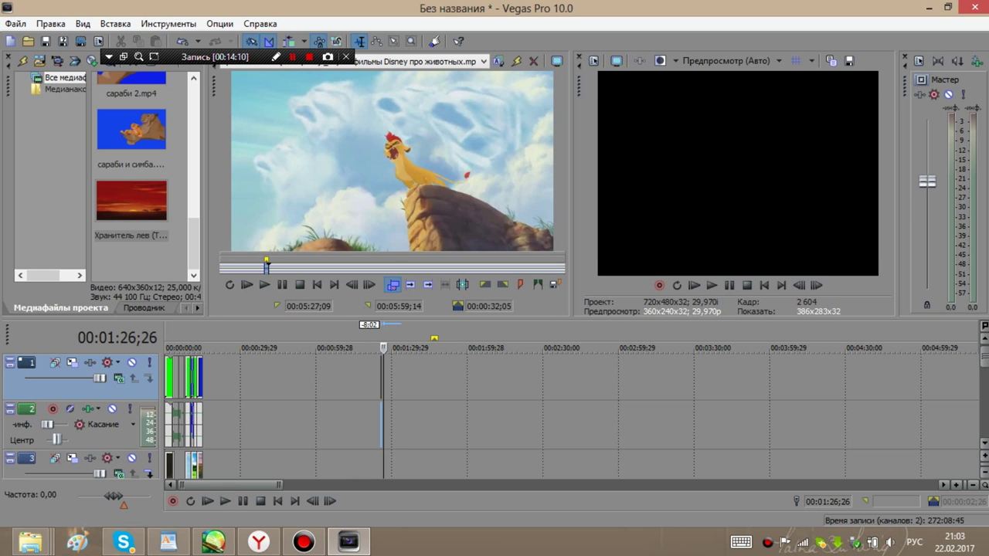
Step: Copy the short cartoon fragment near 00:01:26 and paste it at 00:00:15;02, directly after the existing clips
right_click(381, 380)
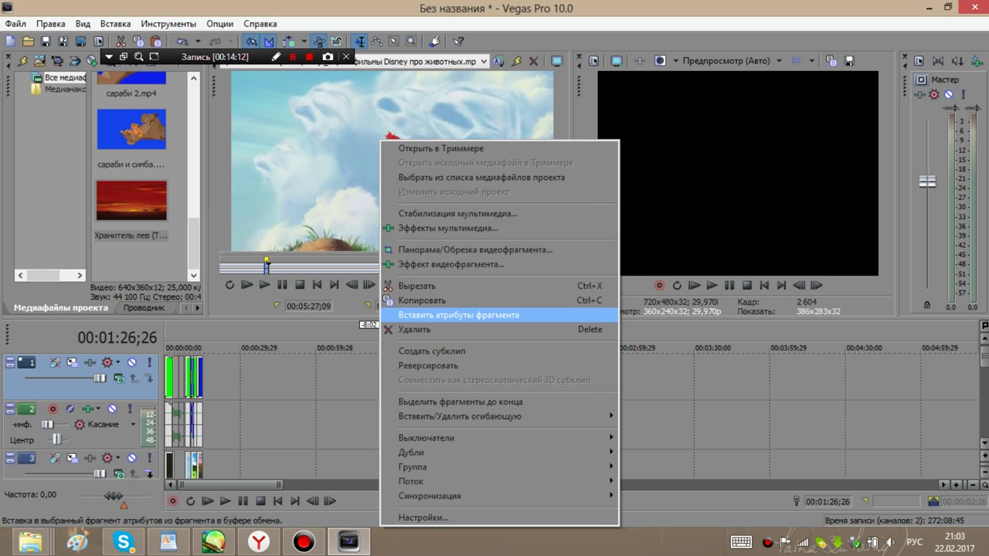
click(421, 300)
click(350, 380)
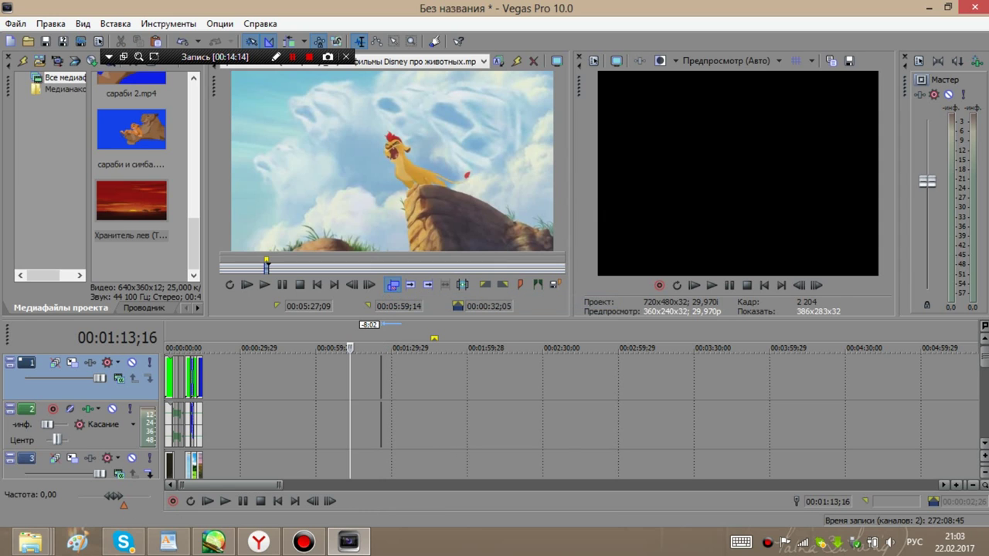
drag(350, 444, 202, 443)
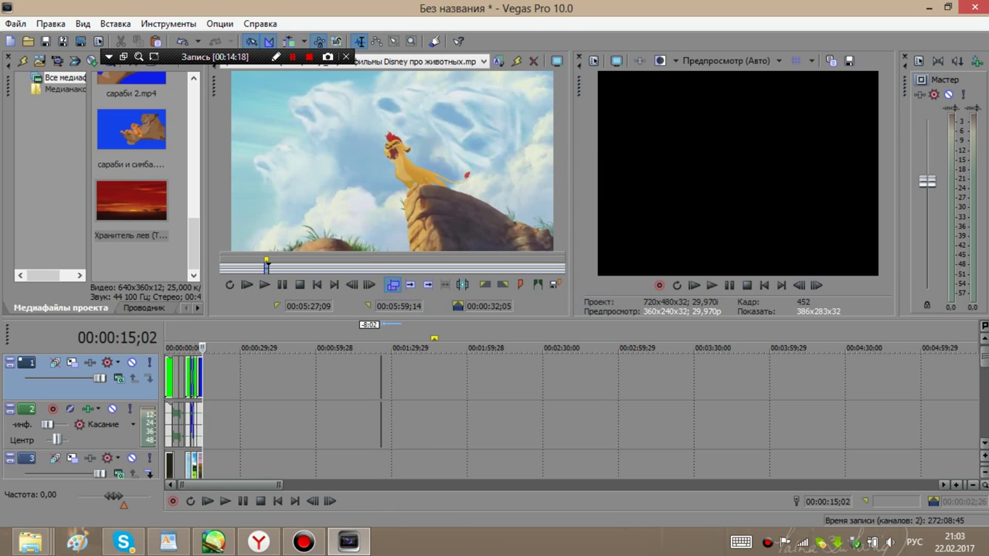
right_click(220, 395)
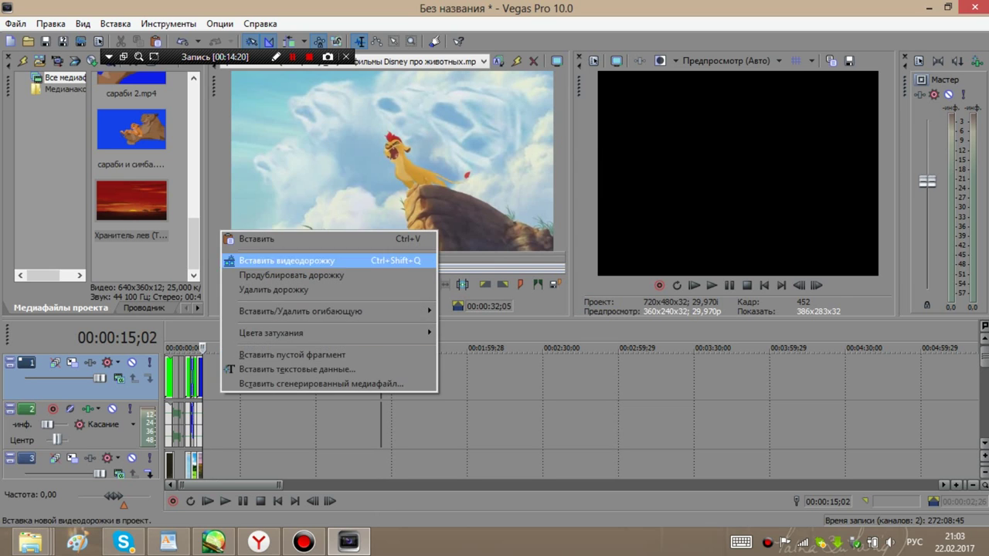
click(258, 239)
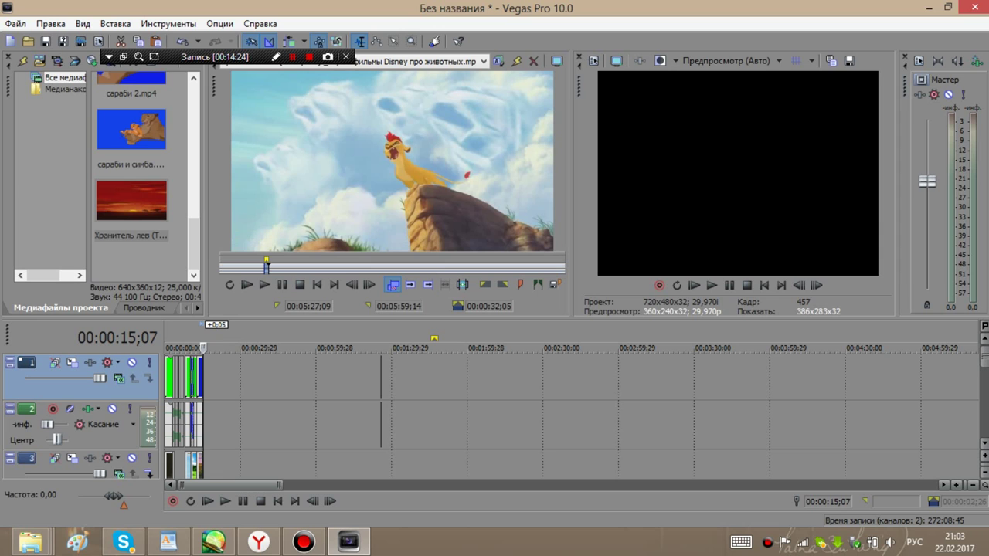
Step: Scrub the cartoon footage in the Trimmer between about 00:05:11 and 00:05:54 to look for another shot
click(392, 162)
click(268, 266)
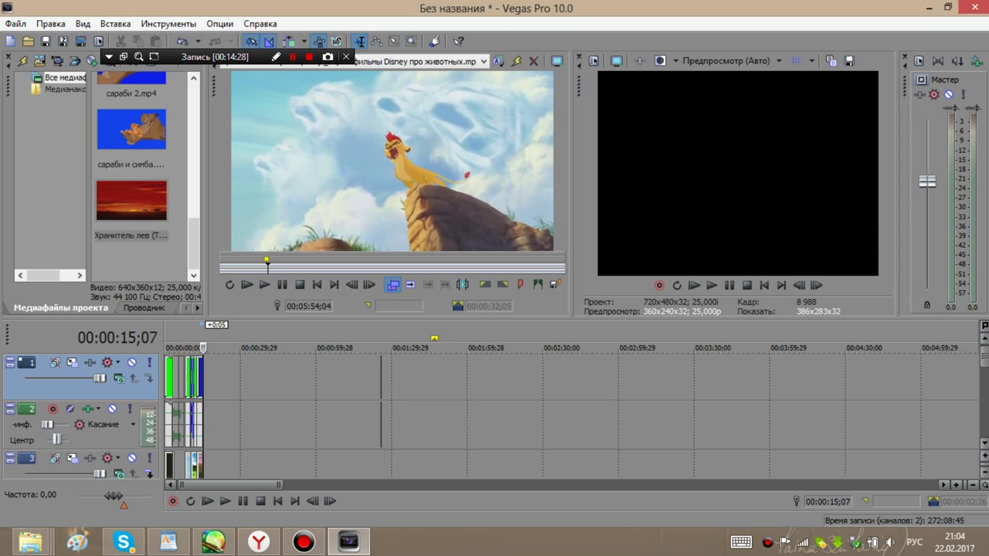
click(266, 265)
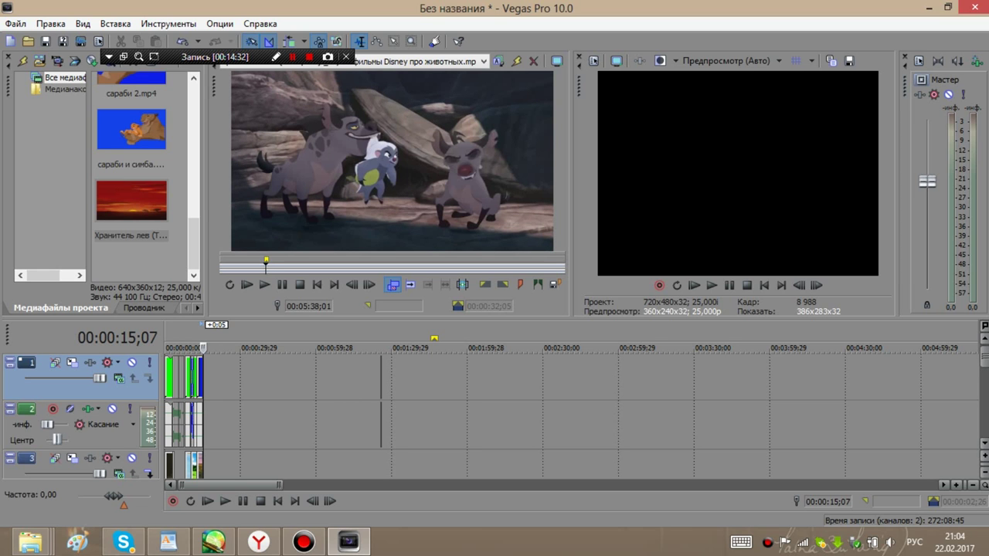
key(Right)
key(Right)
key(Right)
drag(268, 266, 264, 267)
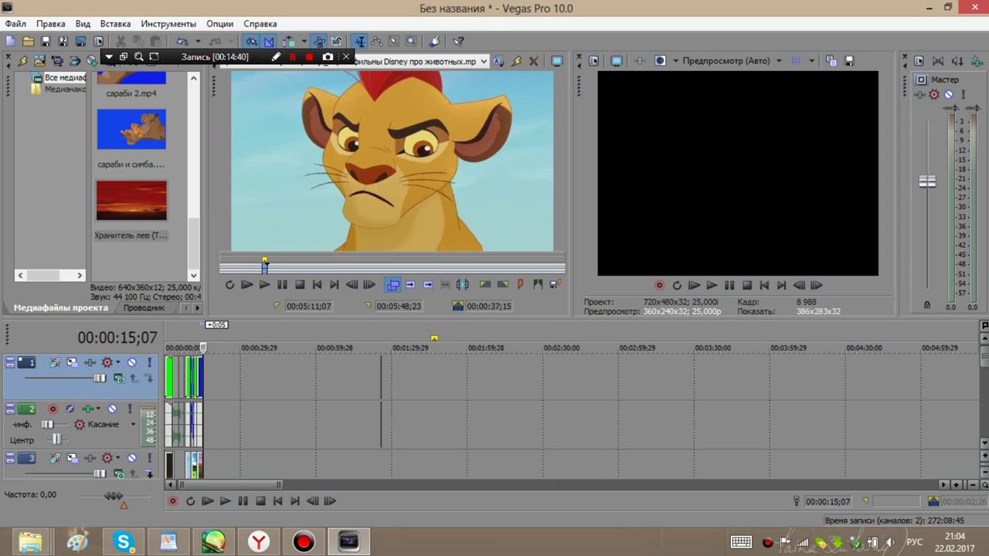
click(266, 266)
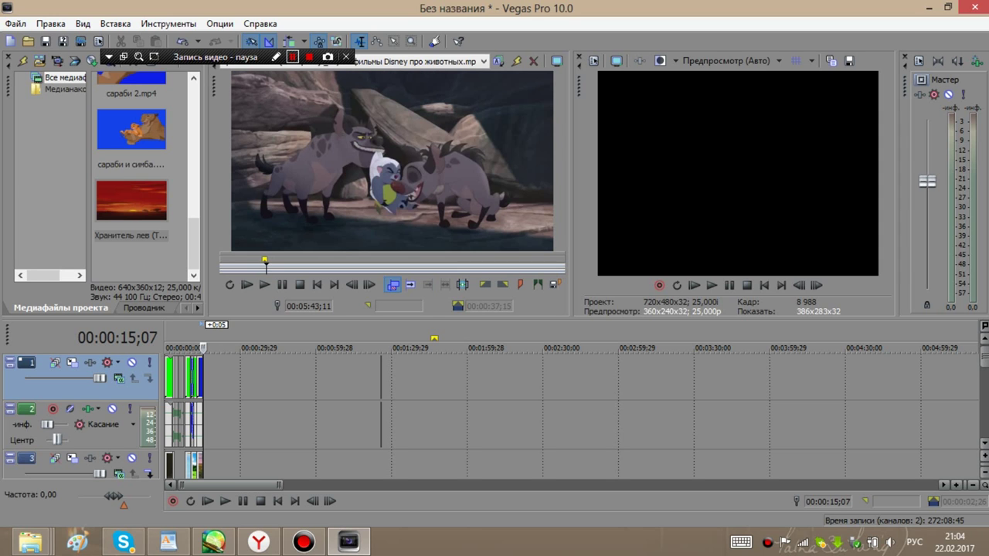